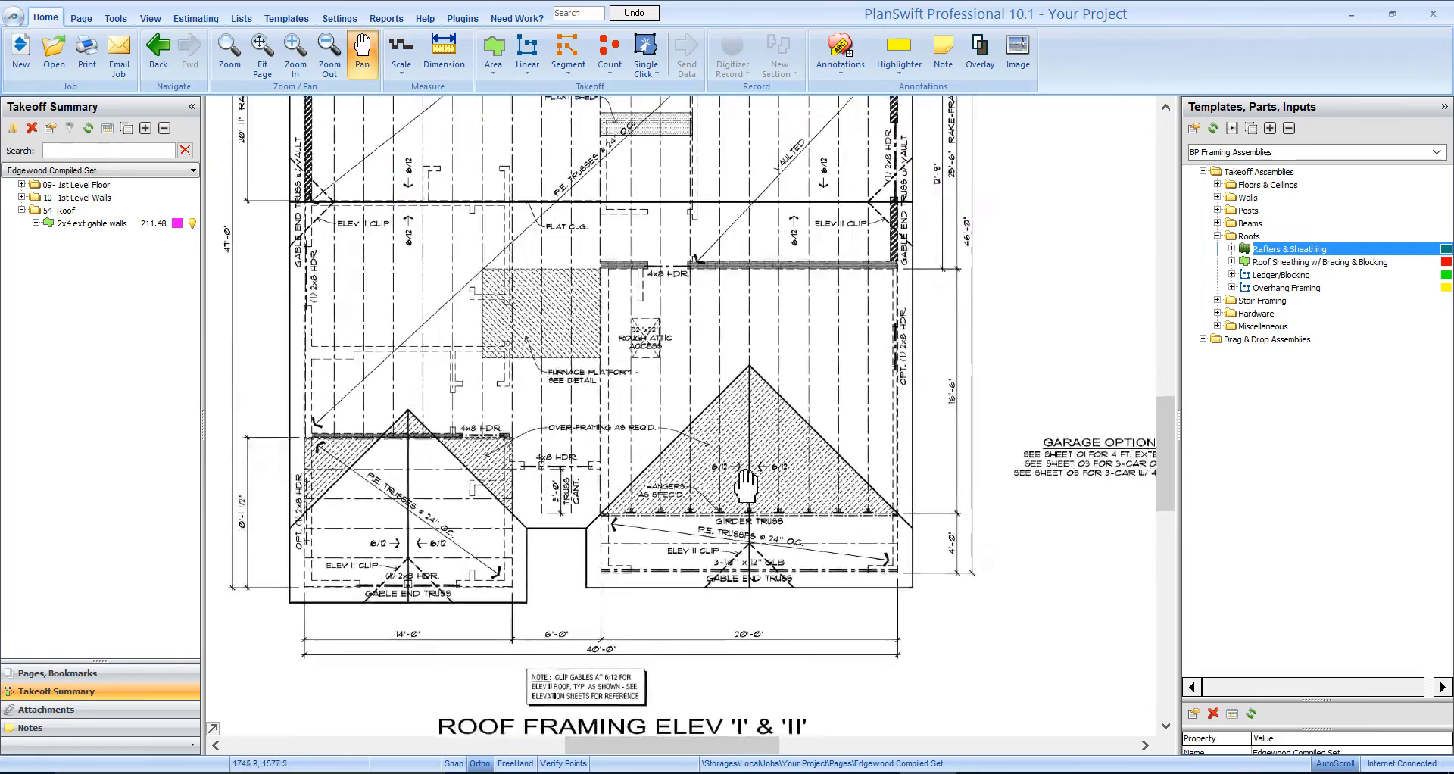
# - Start a takeoff at the garage gable from the 2x10 SYP #2 template under wood Beams Longer Than 8'
pyautogui.scroll(-5, 752, 426)
pyautogui.scroll(5, 752, 426)
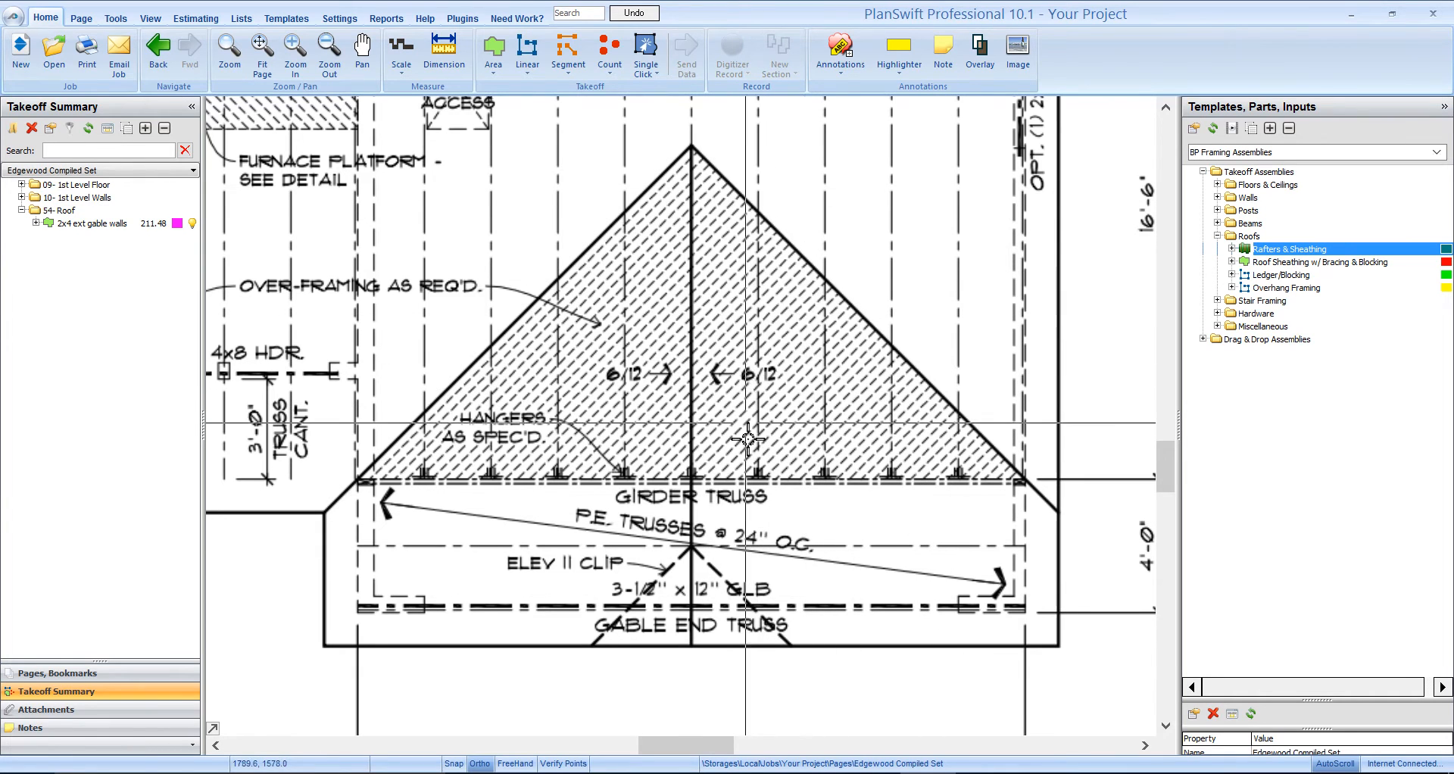
pyautogui.moveTo(776, 483); pyautogui.dragTo(758, 480)
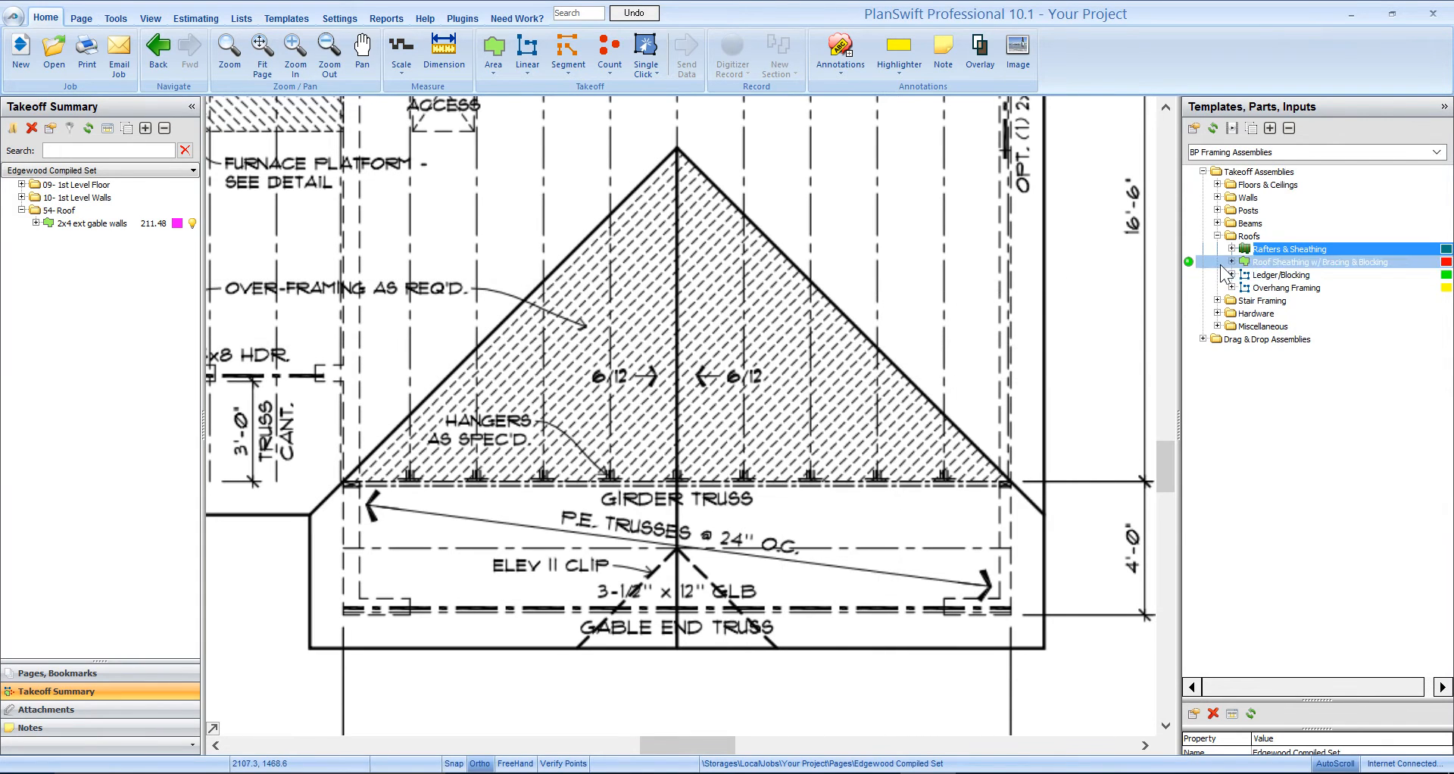
pyautogui.click(1218, 235)
pyautogui.click(1218, 223)
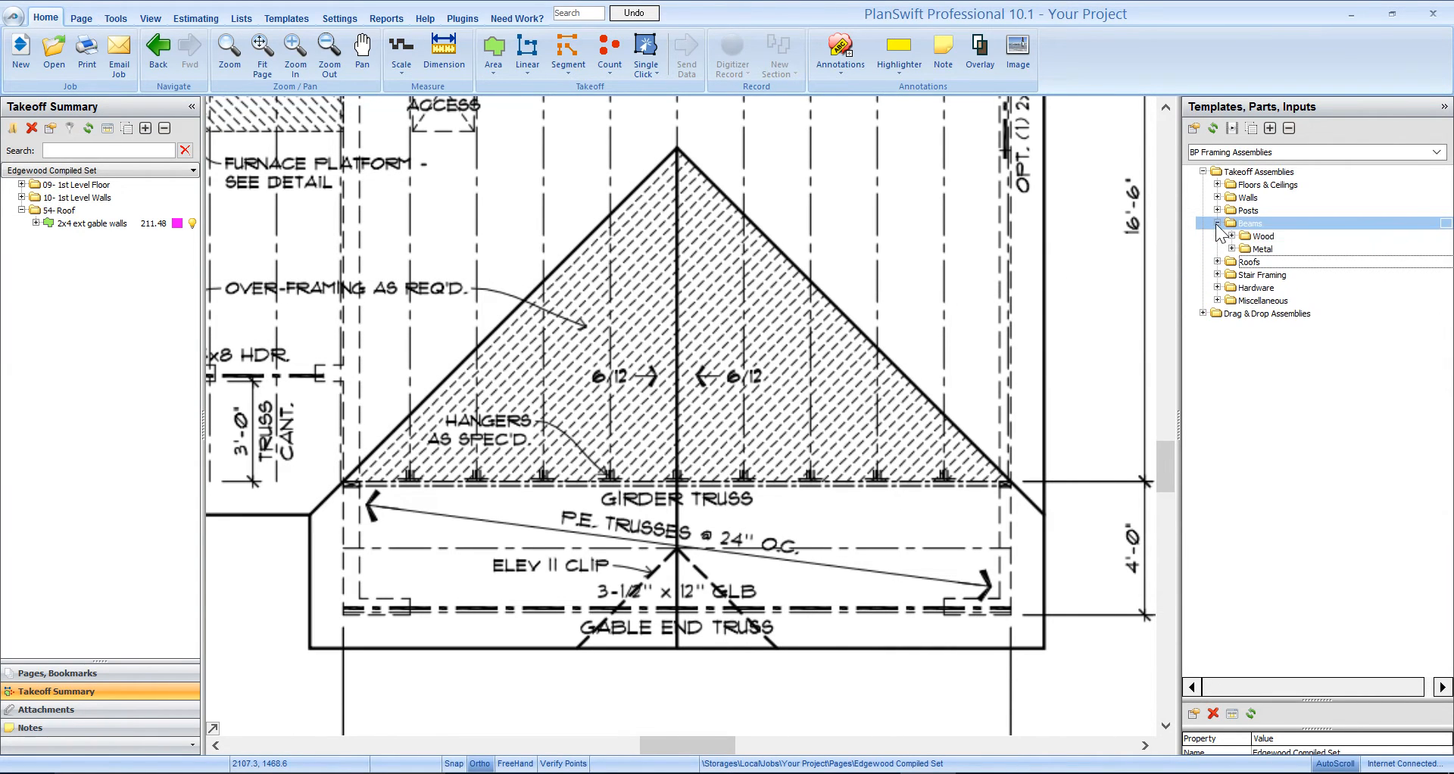
pyautogui.click(1232, 237)
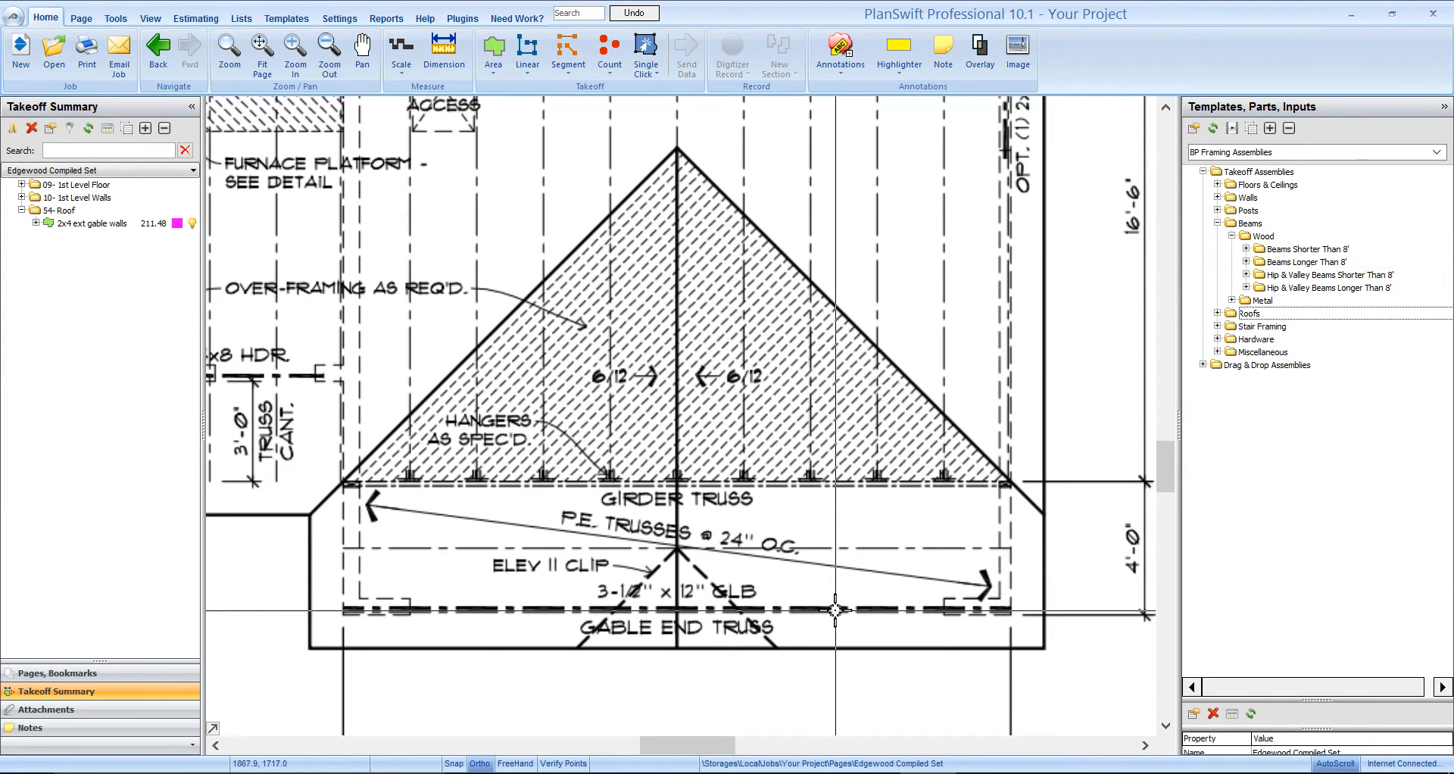
pyautogui.click(1247, 261)
pyautogui.click(1235, 275)
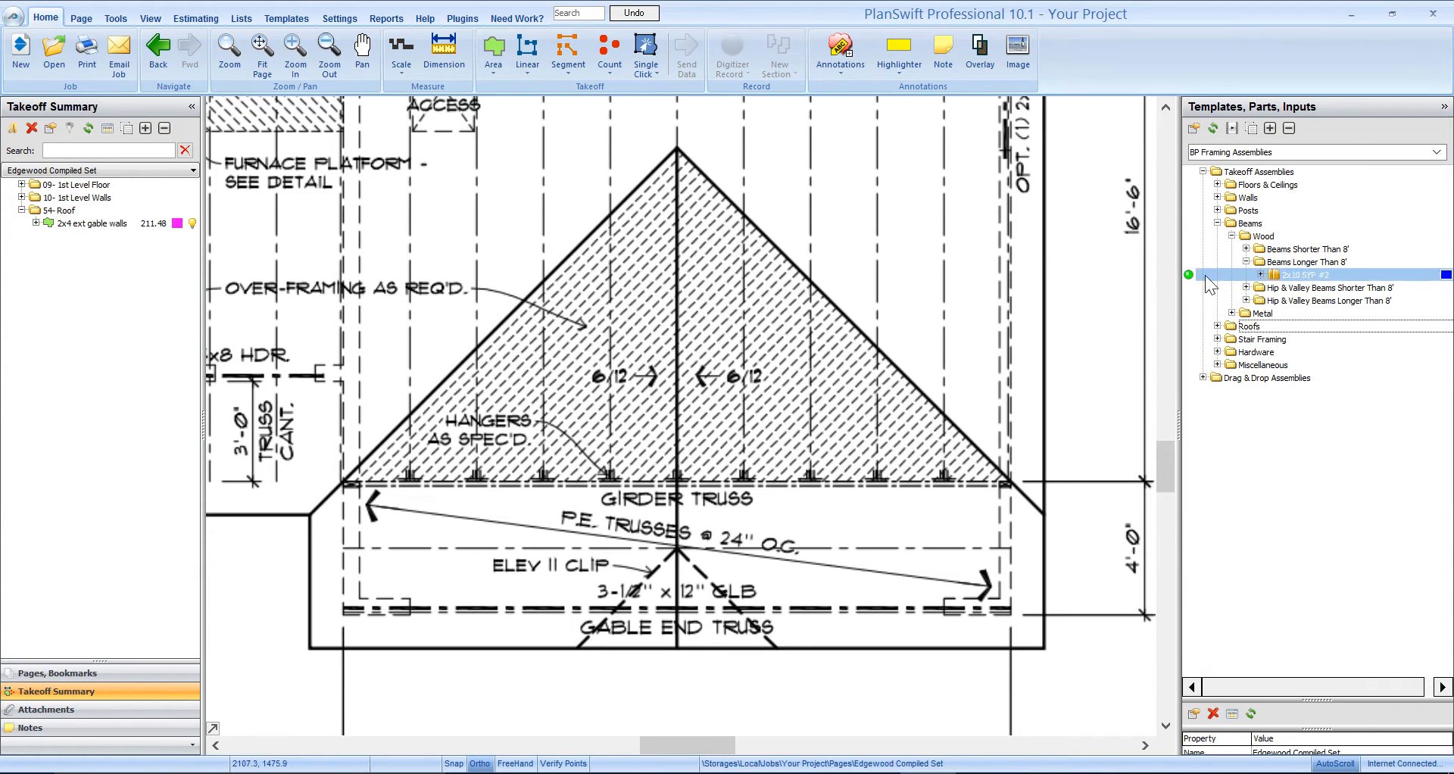
pyautogui.click(1187, 275)
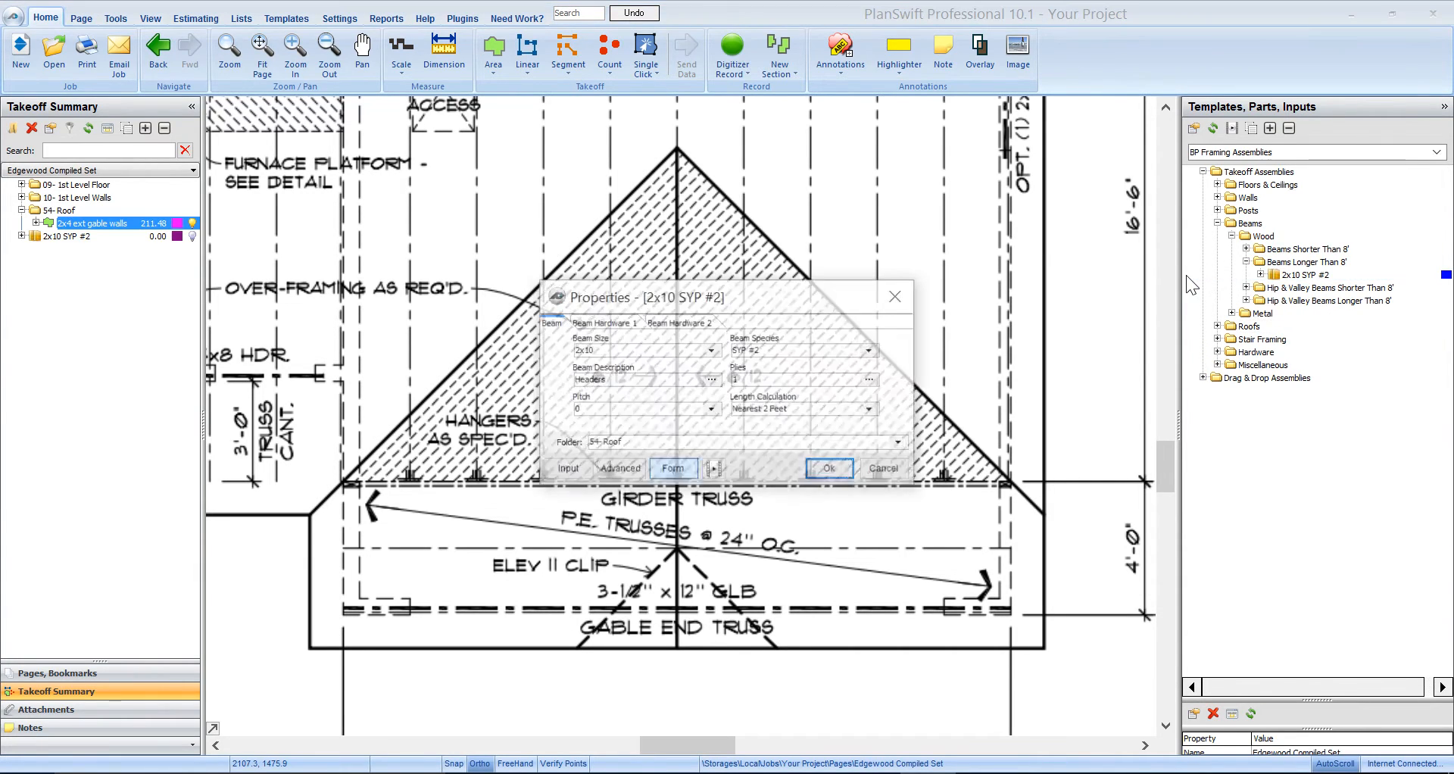
# - Set the beam size to 2x12, the description to Ridge Beams and the plies to 2
pyautogui.moveTo(826, 311); pyautogui.dragTo(1030, 319)
pyautogui.moveTo(934, 312); pyautogui.dragTo(861, 217)
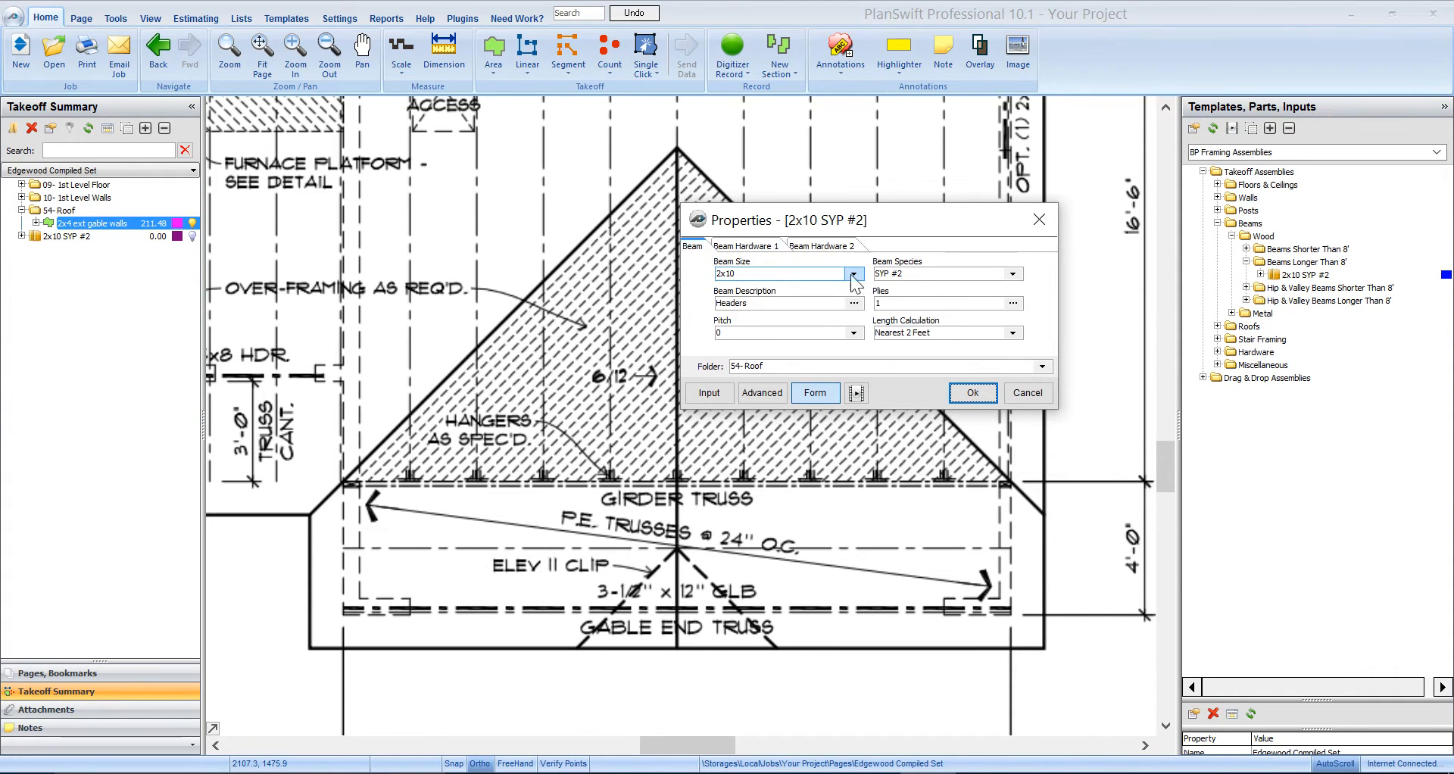
pyautogui.click(854, 275)
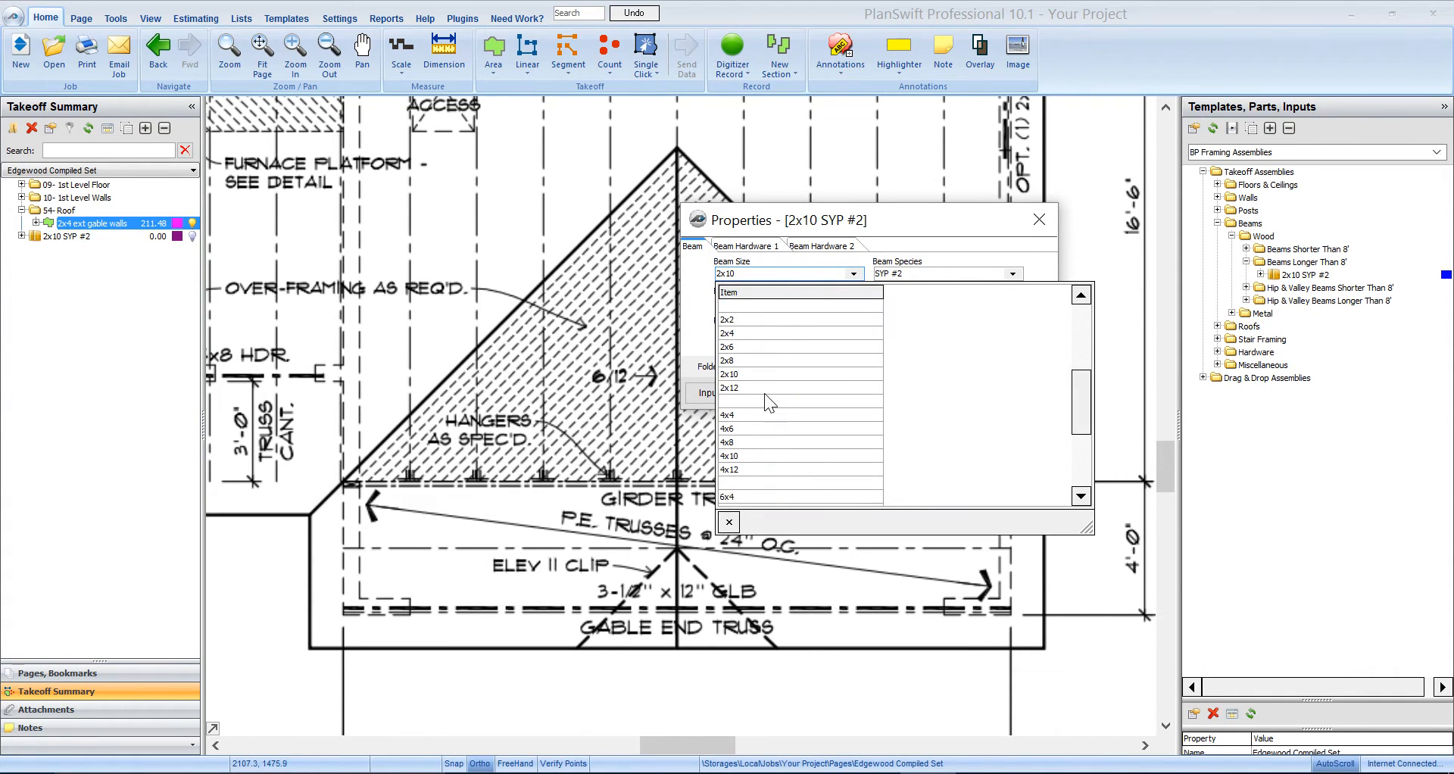
pyautogui.click(765, 387)
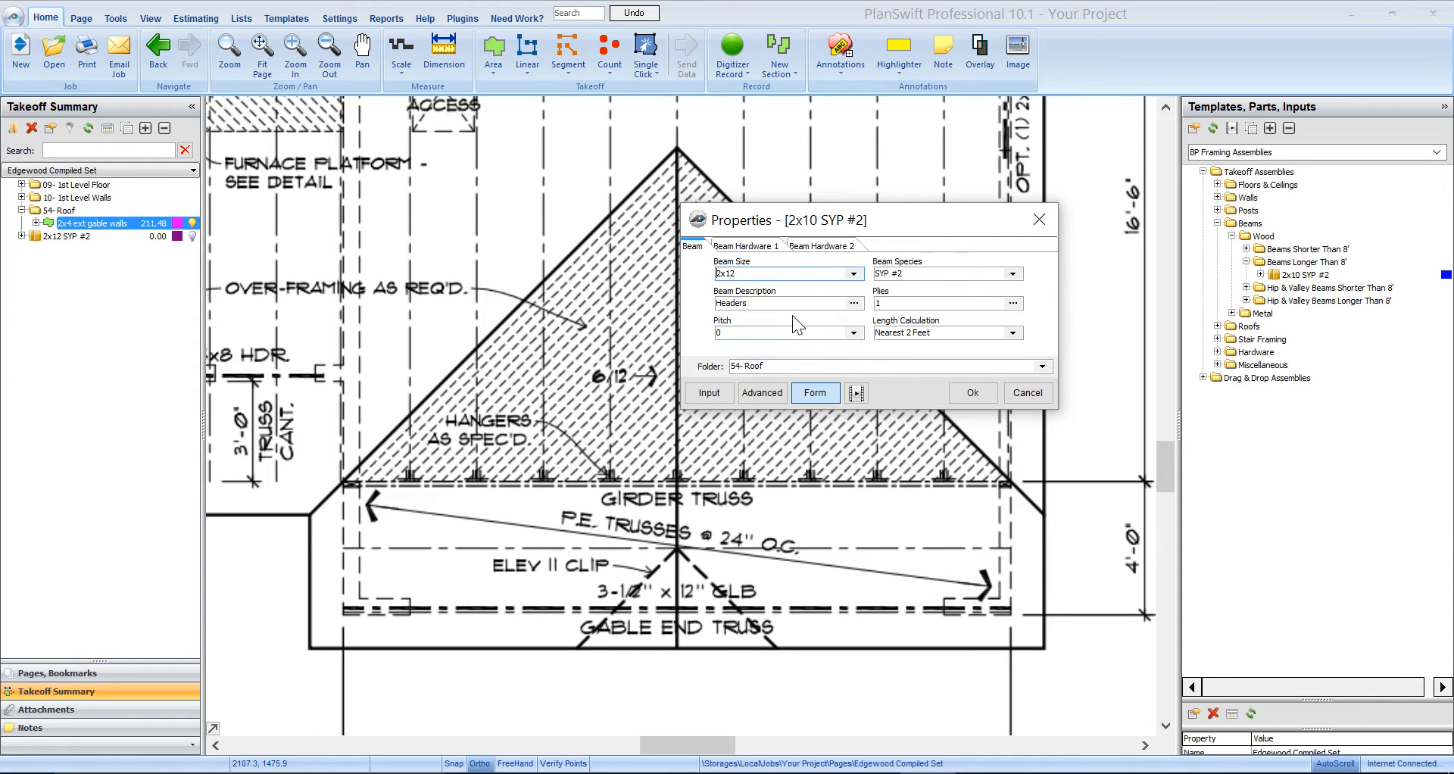
pyautogui.press('Tab')
pyautogui.write('Ridge')
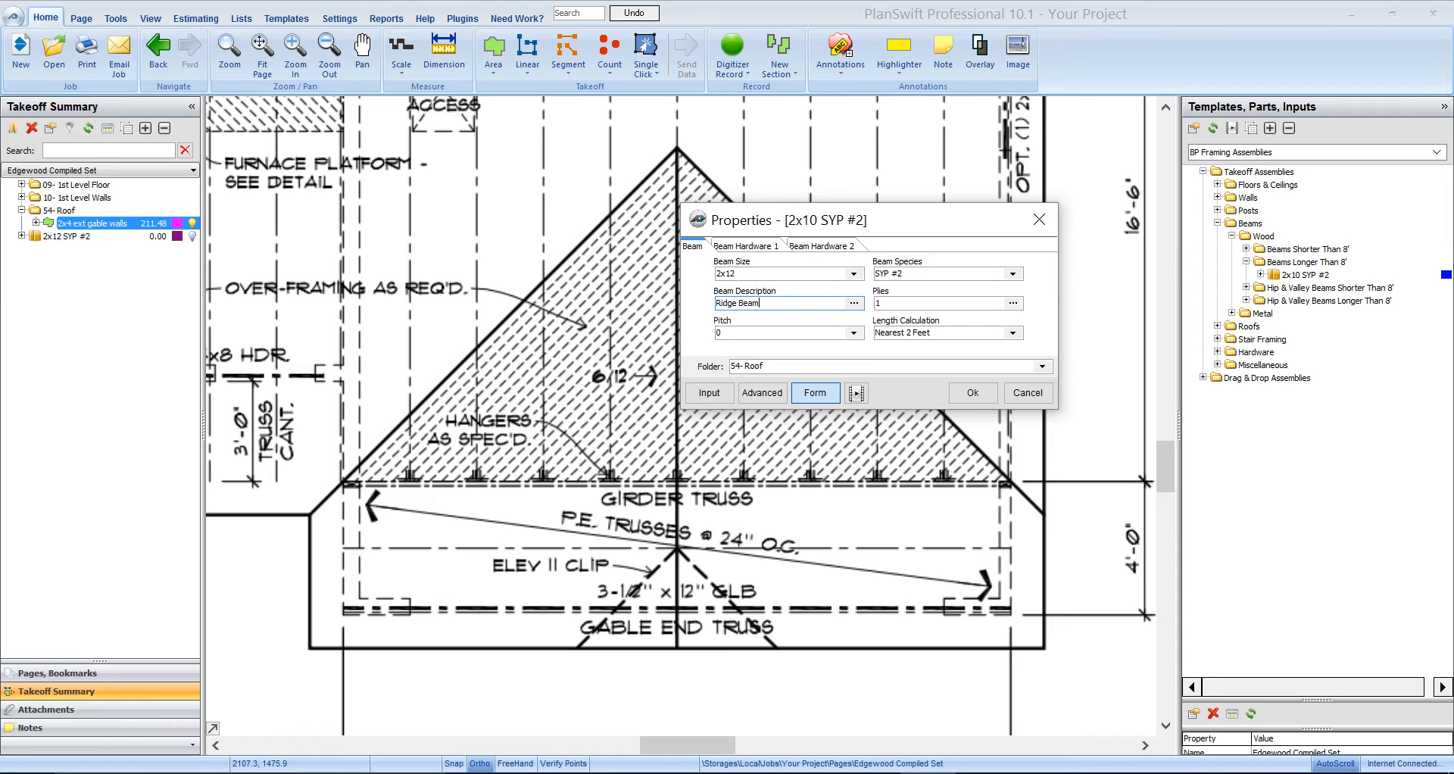
pyautogui.write(' Beams')
pyautogui.click(885, 307)
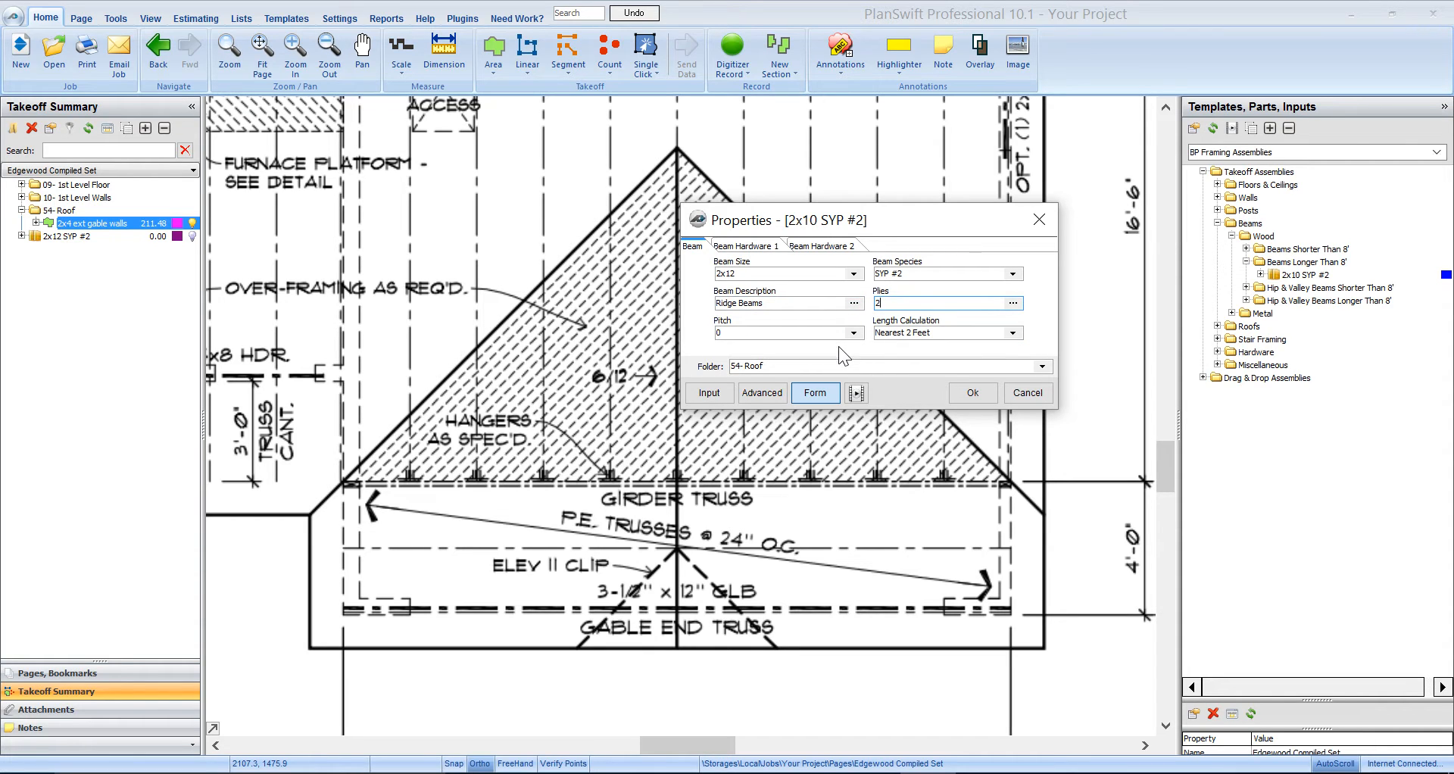
pyautogui.click(730, 334)
# - Review both beam hardware settings and accept the ridge beam properties with the 54- Roof folder
pyautogui.click(761, 248)
pyautogui.click(814, 248)
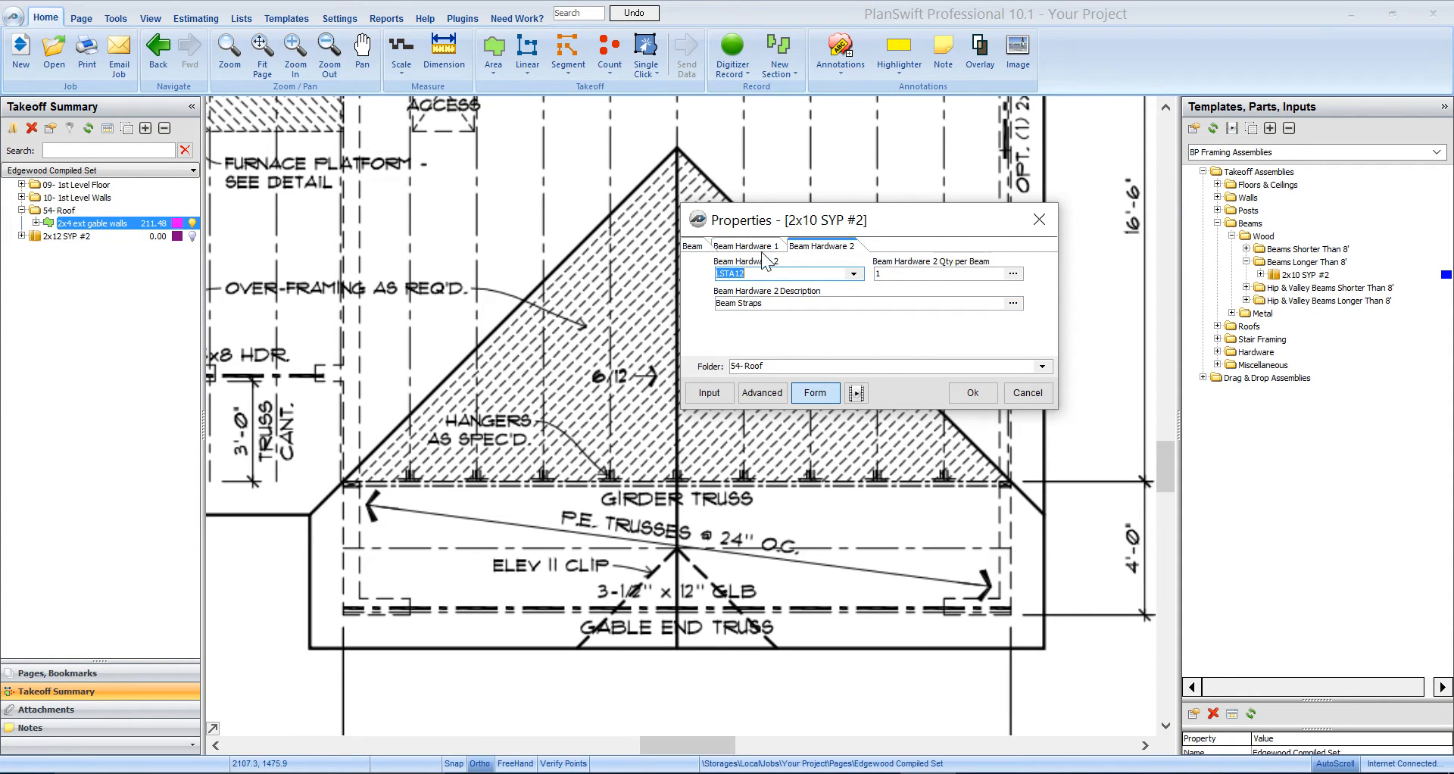
pyautogui.click(762, 248)
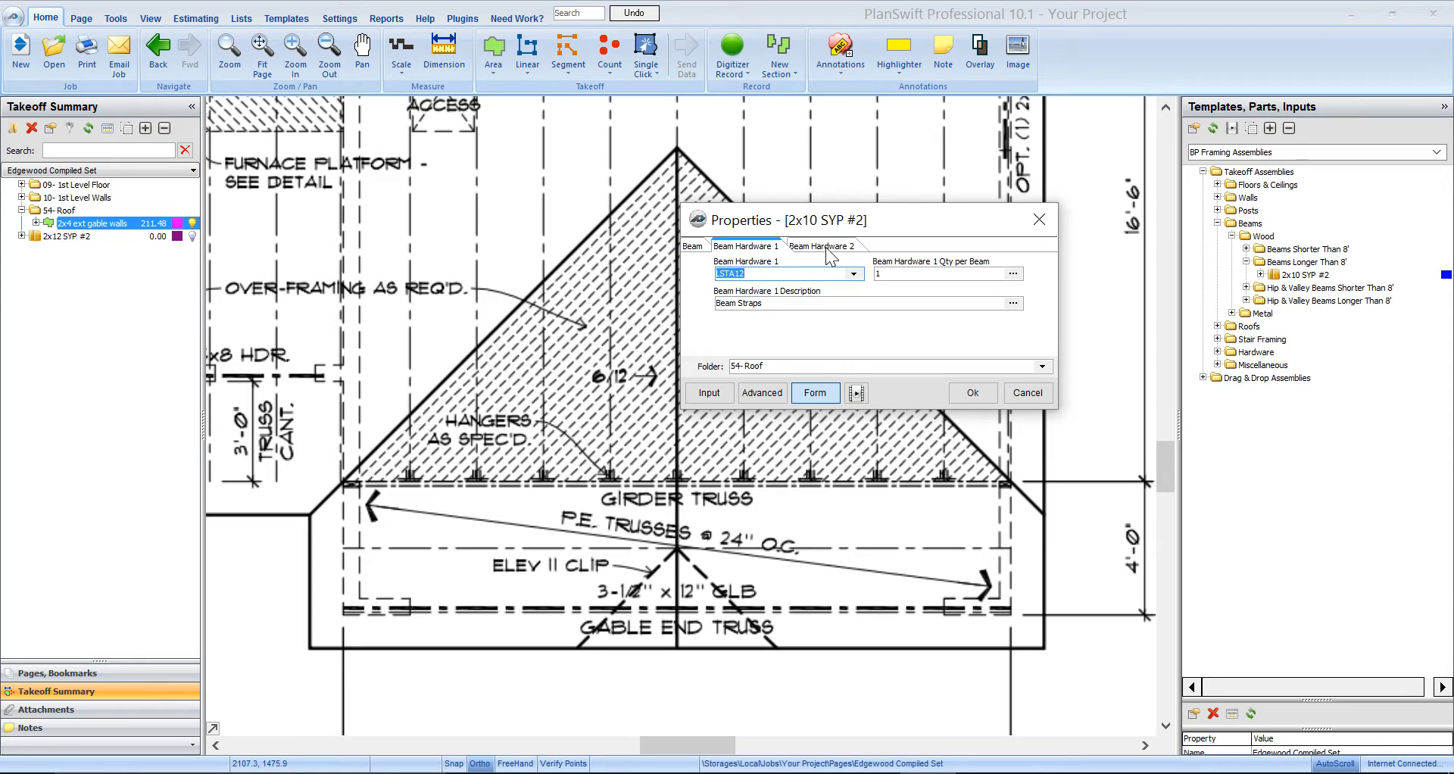
pyautogui.click(692, 247)
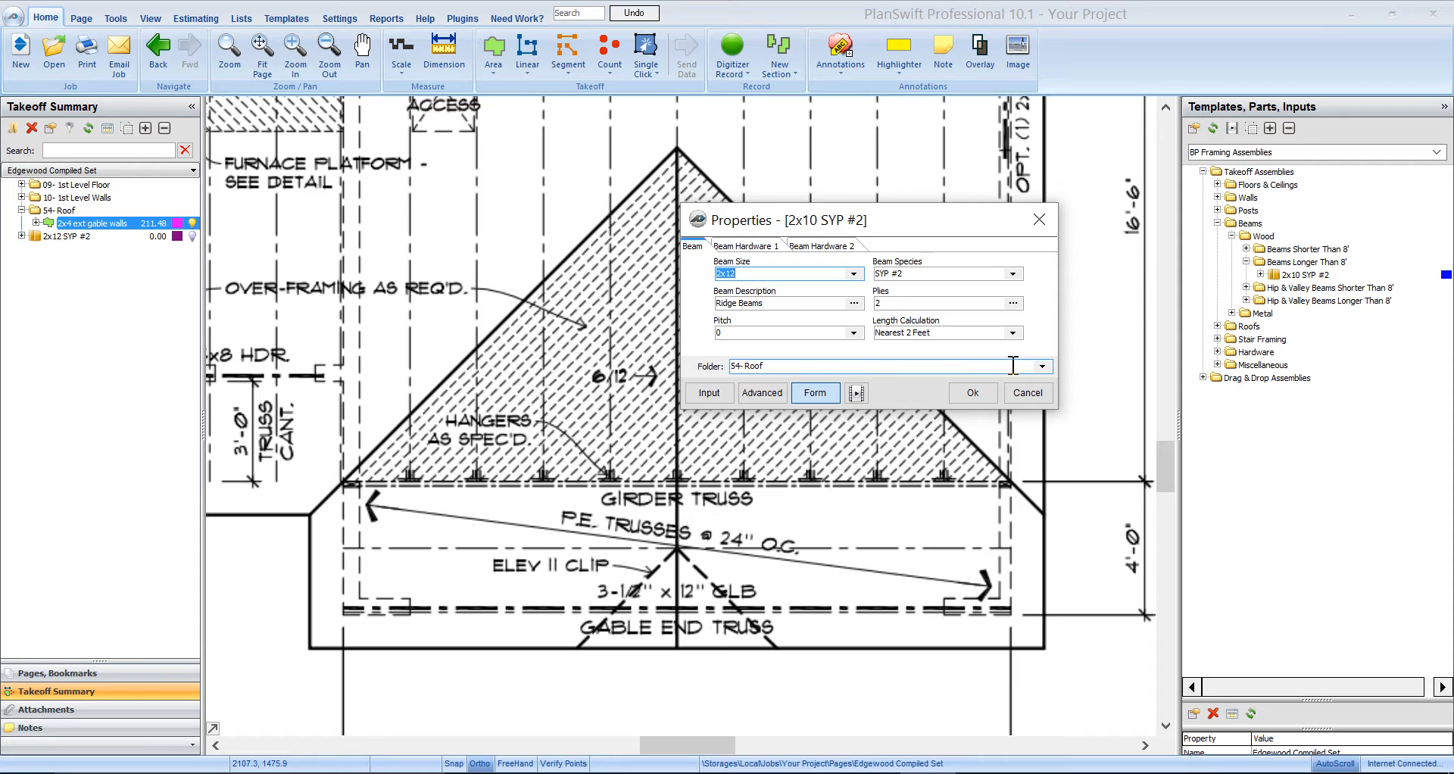
pyautogui.click(1043, 368)
pyautogui.click(790, 397)
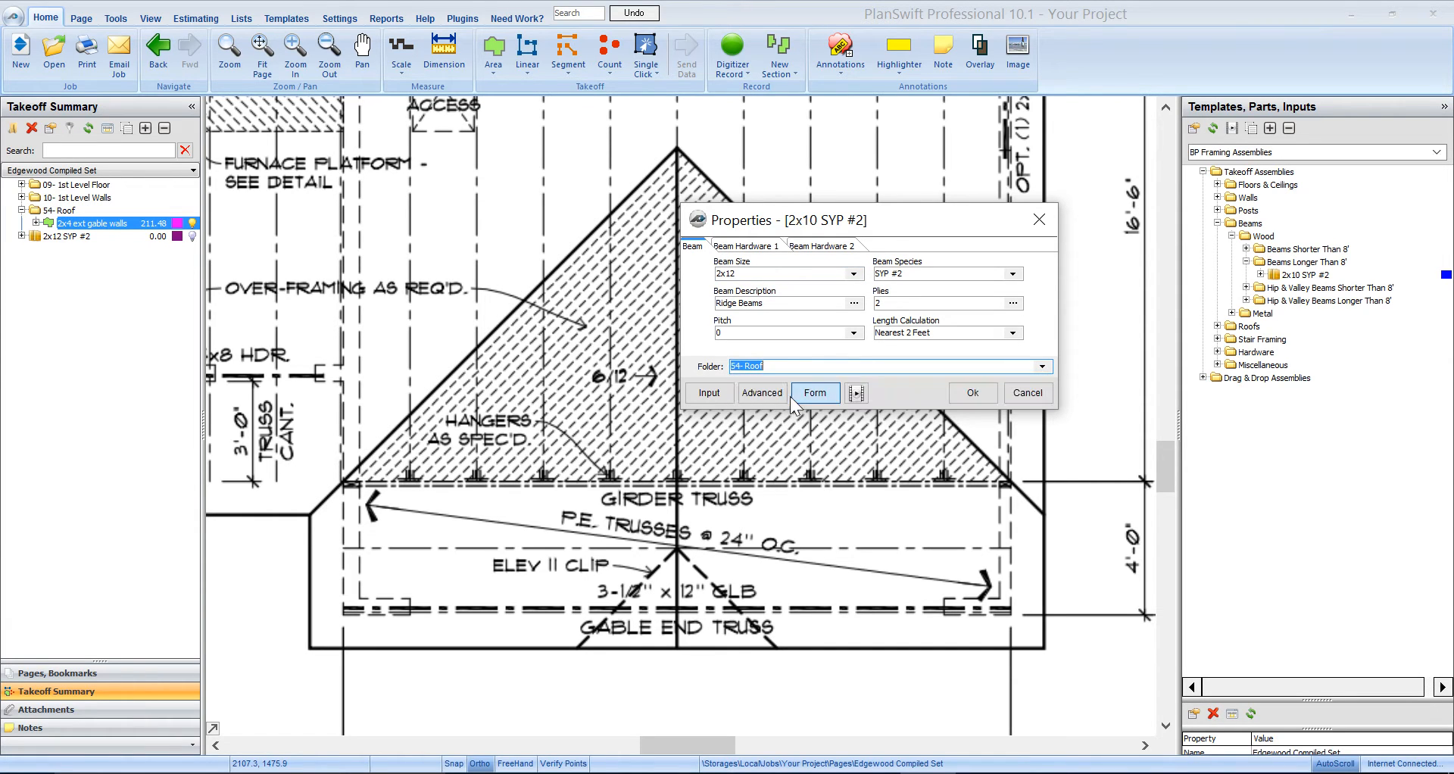
pyautogui.click(973, 392)
# - Digitize the ridge beam along the garage gable's center line from the eave up to the peak, about 14'7" long
pyautogui.scroll(2, 775, 550)
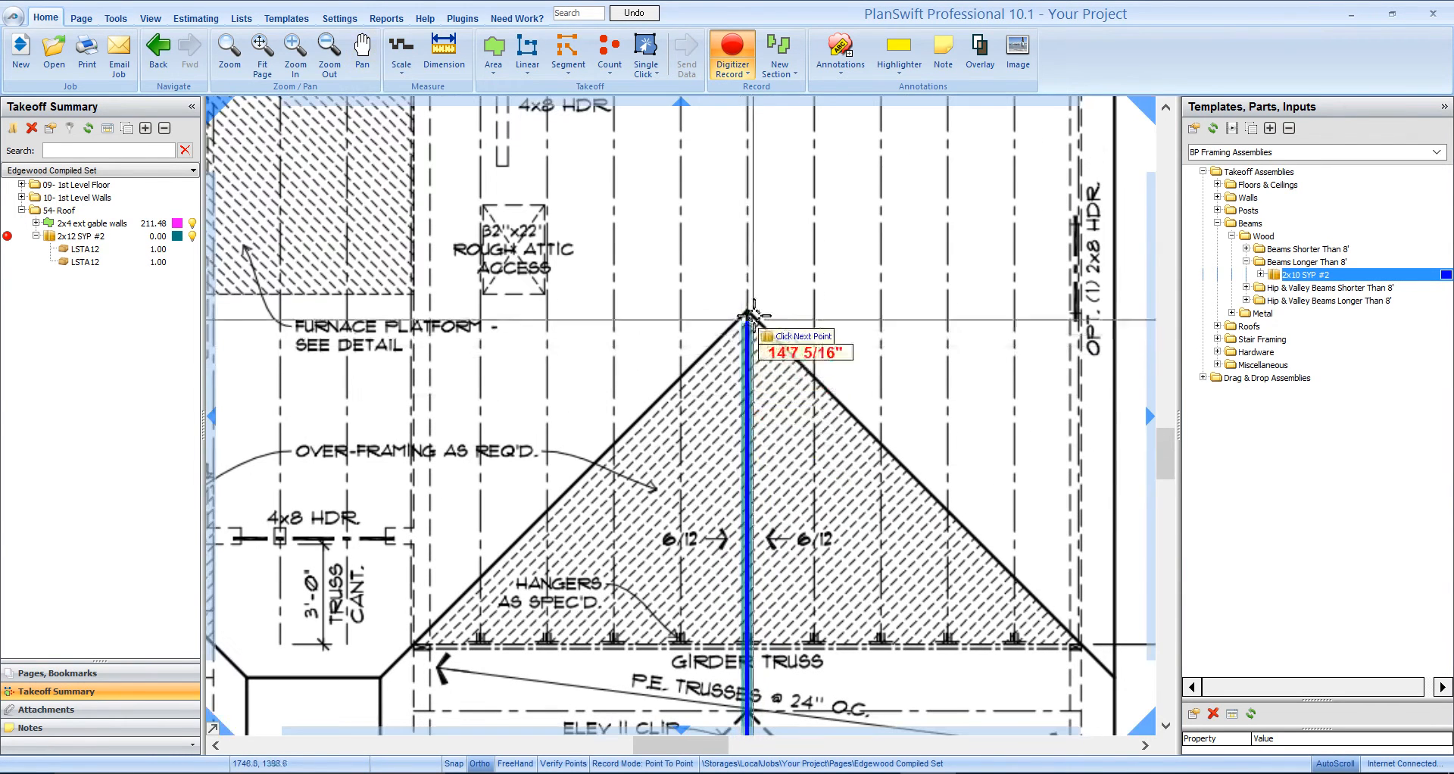
pyautogui.doubleClick(750, 314)
pyautogui.press('Escape')
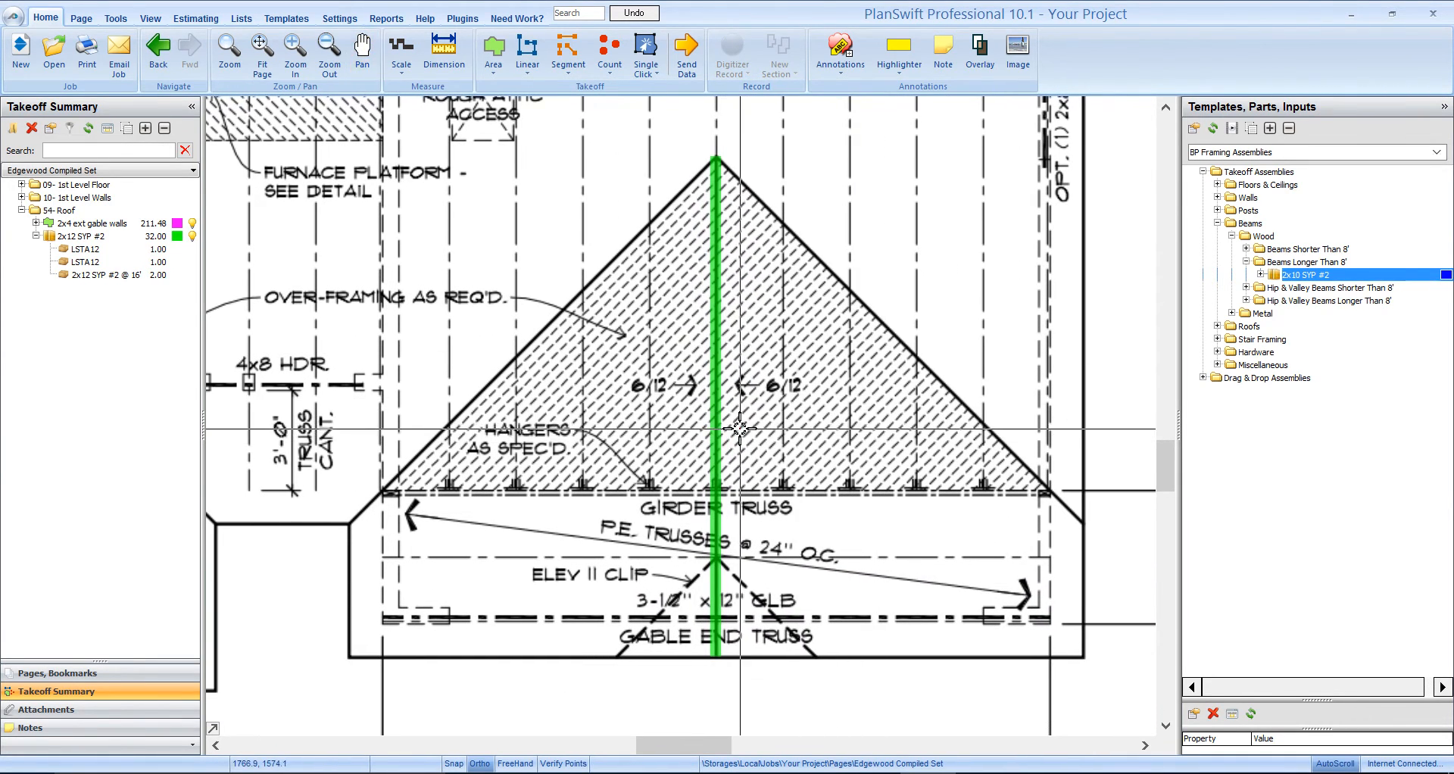
# - Examine the over-framed garage gable and its valley lines around the ridge beam on the roof framing plan
pyautogui.scroll(-1, 740, 429)
pyautogui.scroll(1, 767, 400)
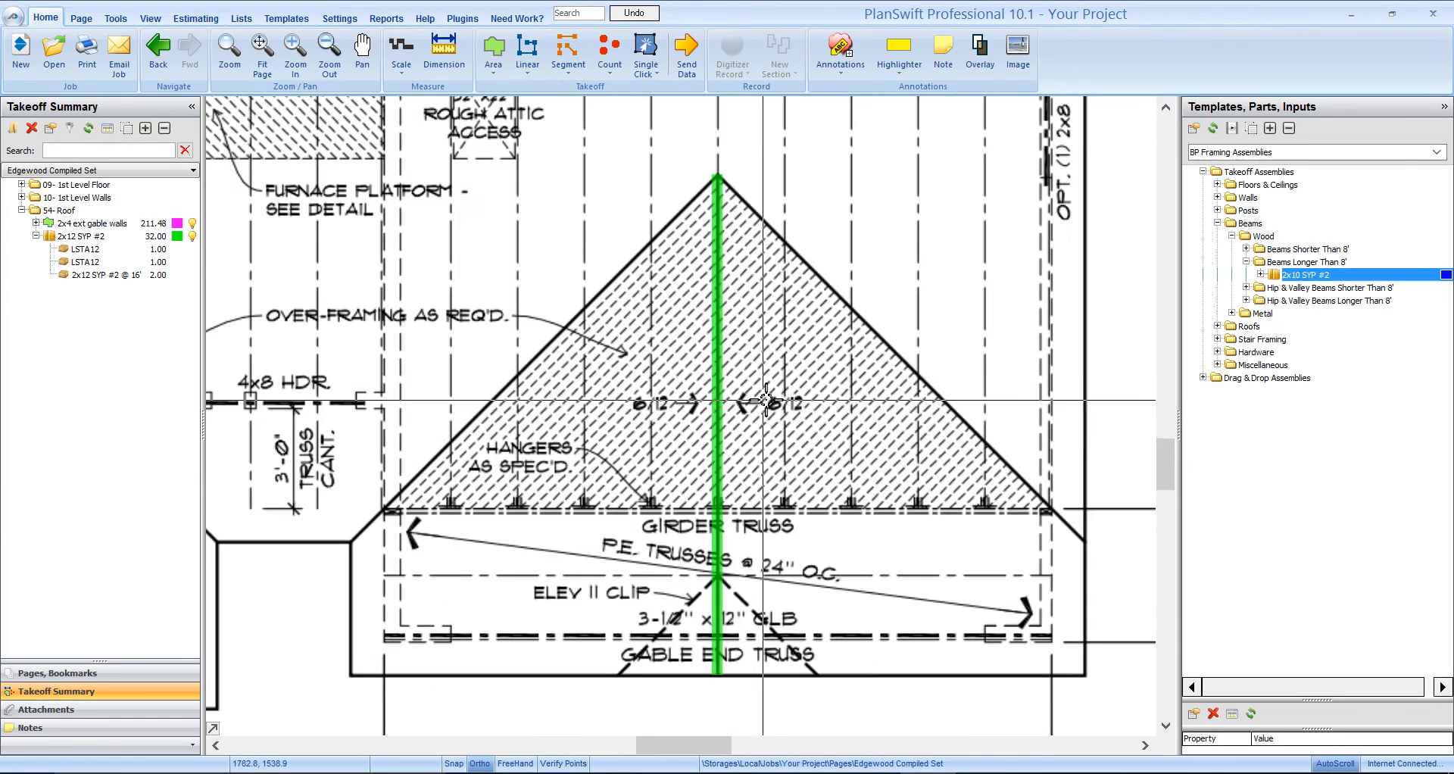
pyautogui.scroll(-3, 765, 405)
pyautogui.scroll(1, 788, 420)
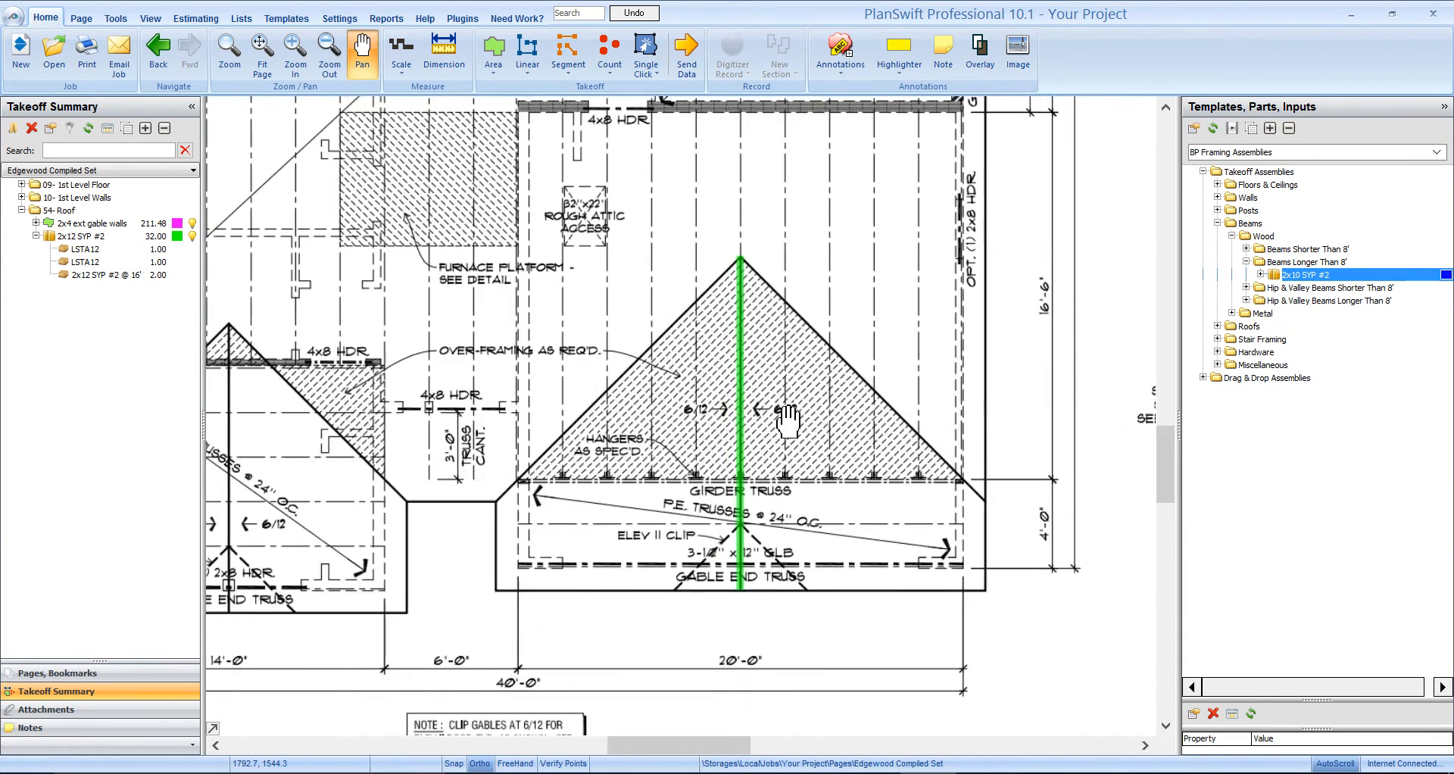
pyautogui.scroll(-2, 787, 420)
pyautogui.scroll(2, 834, 455)
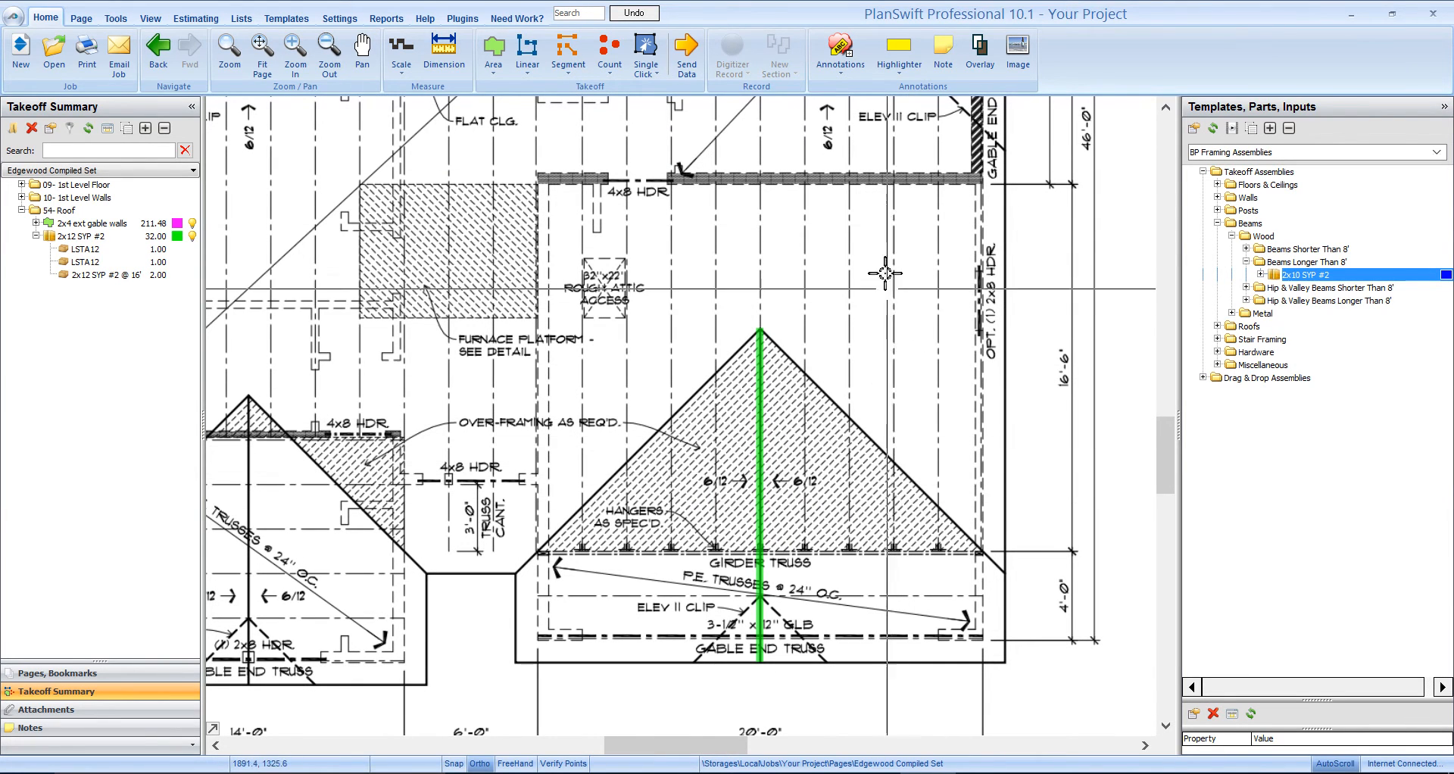
pyautogui.scroll(-1, 887, 363)
pyautogui.scroll(1, 876, 344)
pyautogui.moveTo(876, 345); pyautogui.dragTo(863, 348)
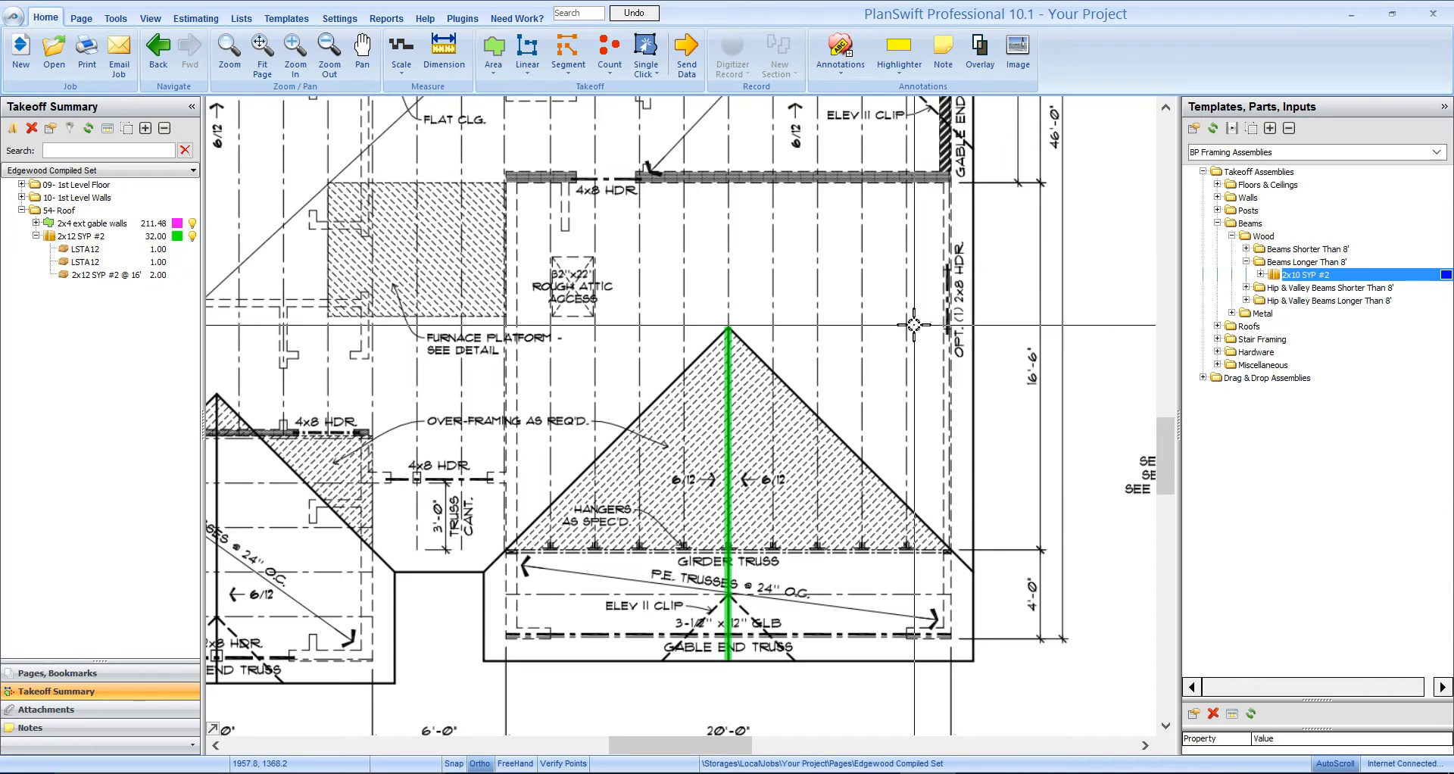
pyautogui.moveTo(880, 429); pyautogui.dragTo(888, 349)
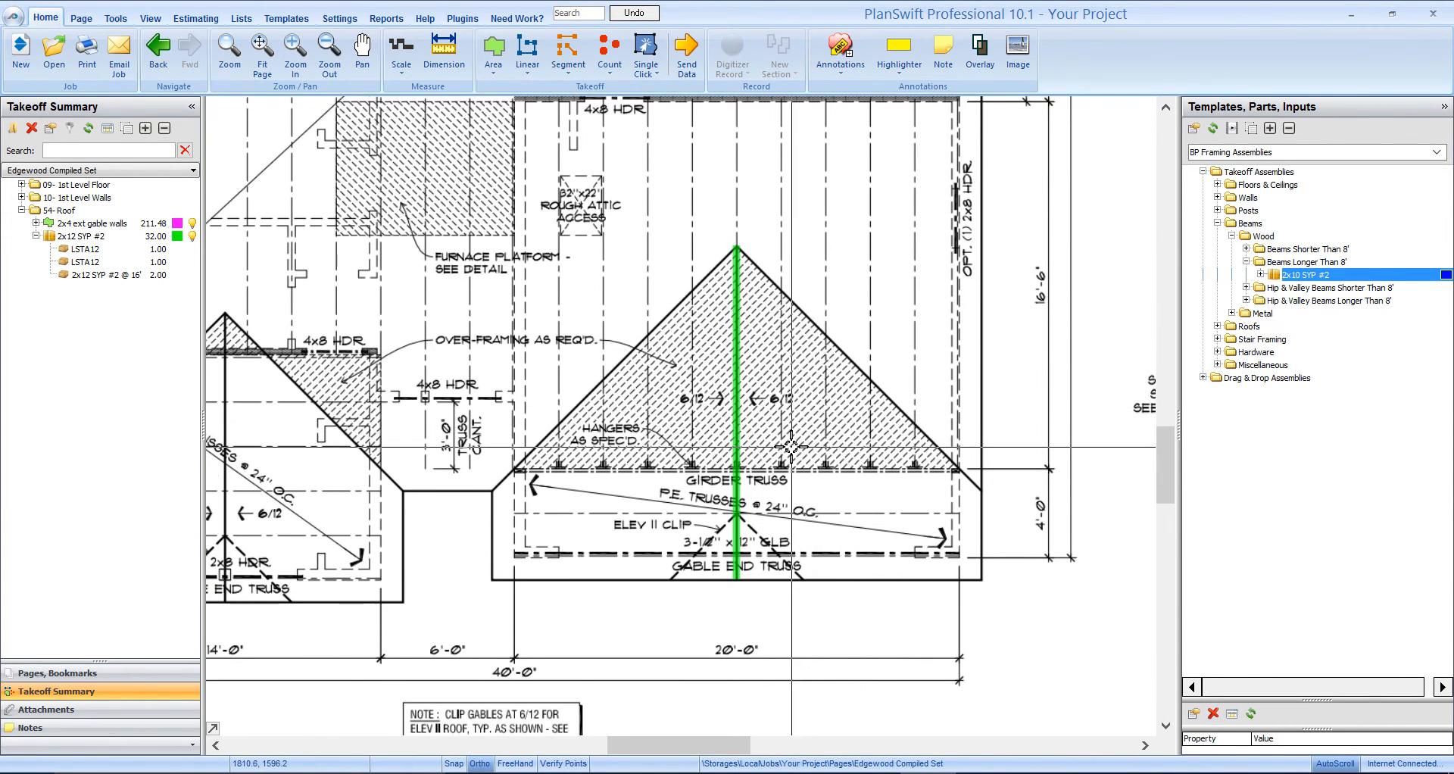
pyautogui.moveTo(780, 417); pyautogui.dragTo(792, 443)
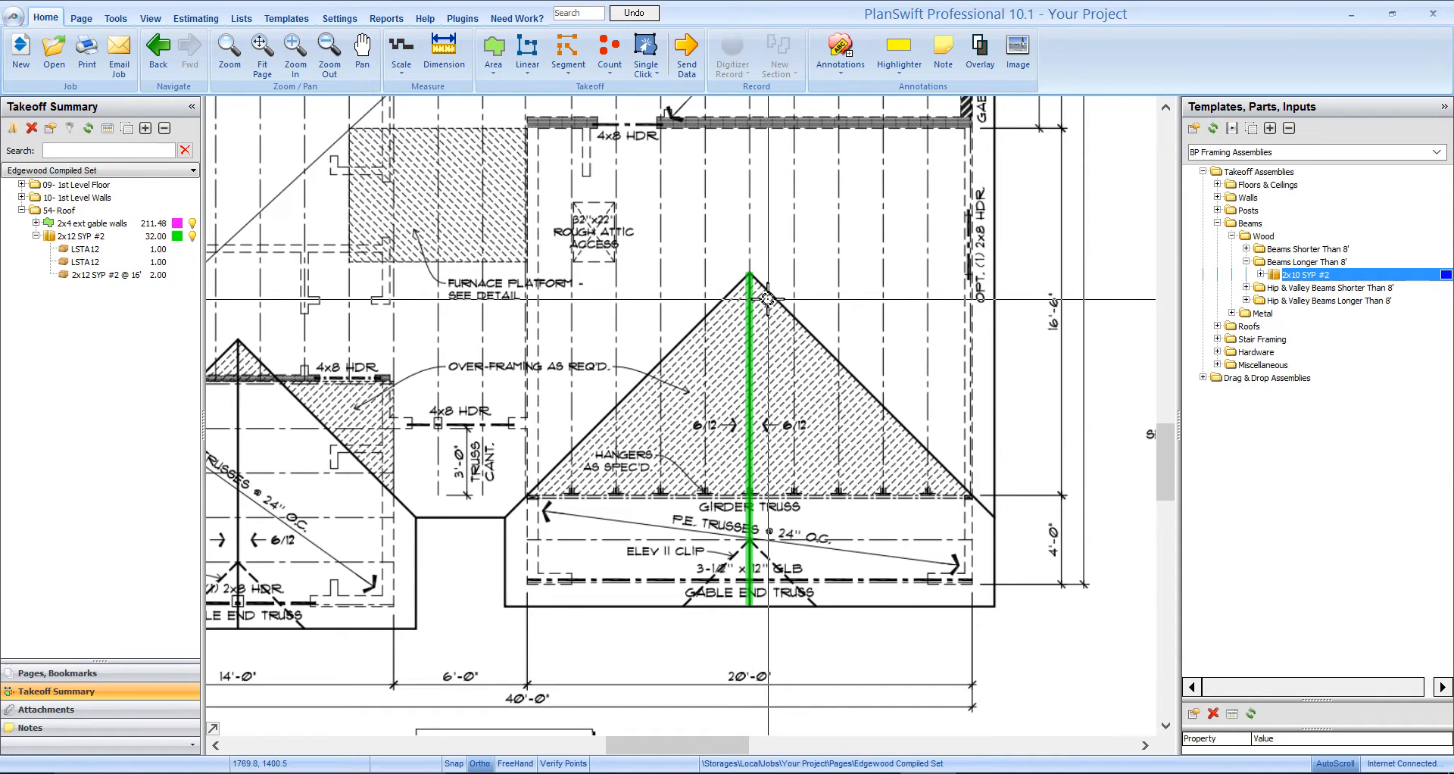
# - Start a takeoff from the 2x10 SYP #2 template under wood Hip & Valley Beams Longer Than 8'
pyautogui.click(1246, 262)
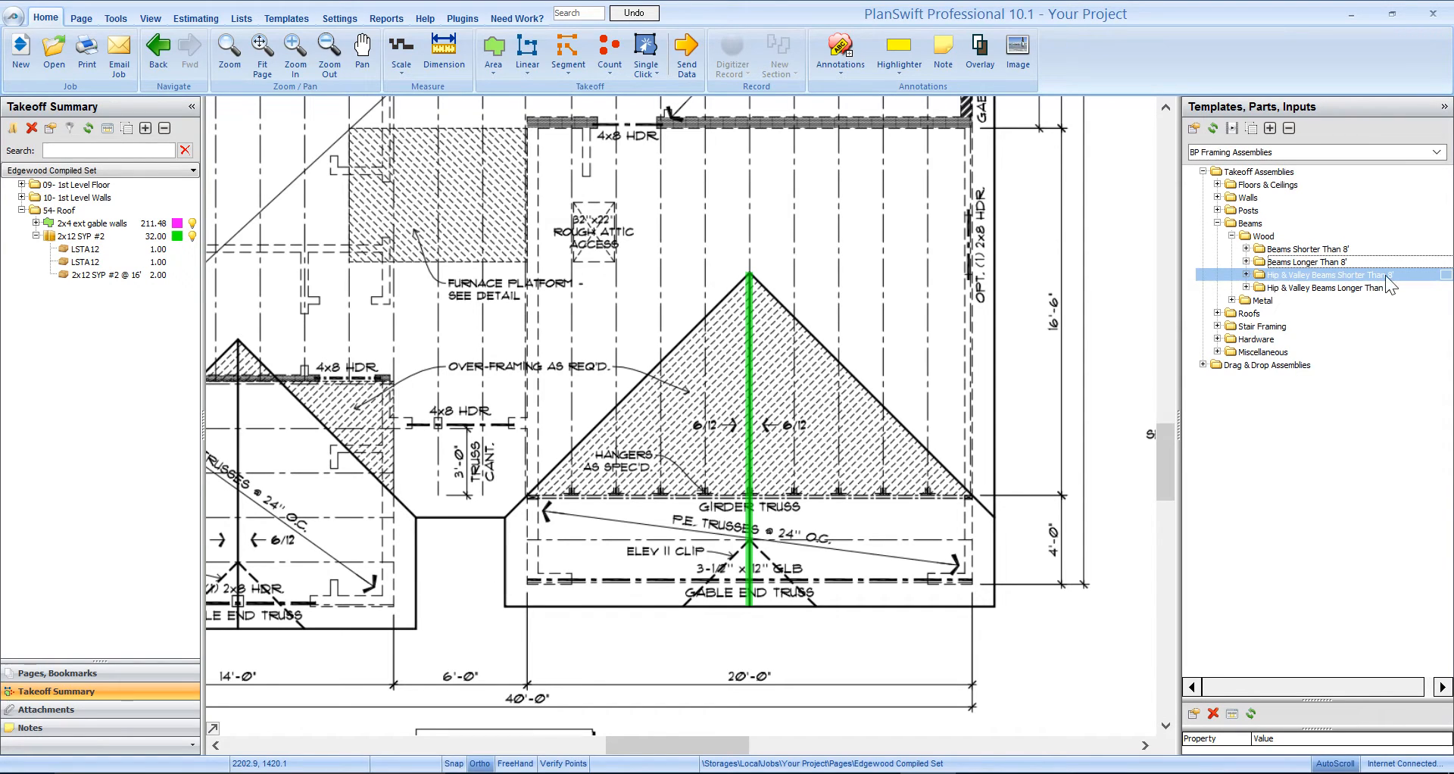
pyautogui.click(1252, 291)
pyautogui.click(1246, 288)
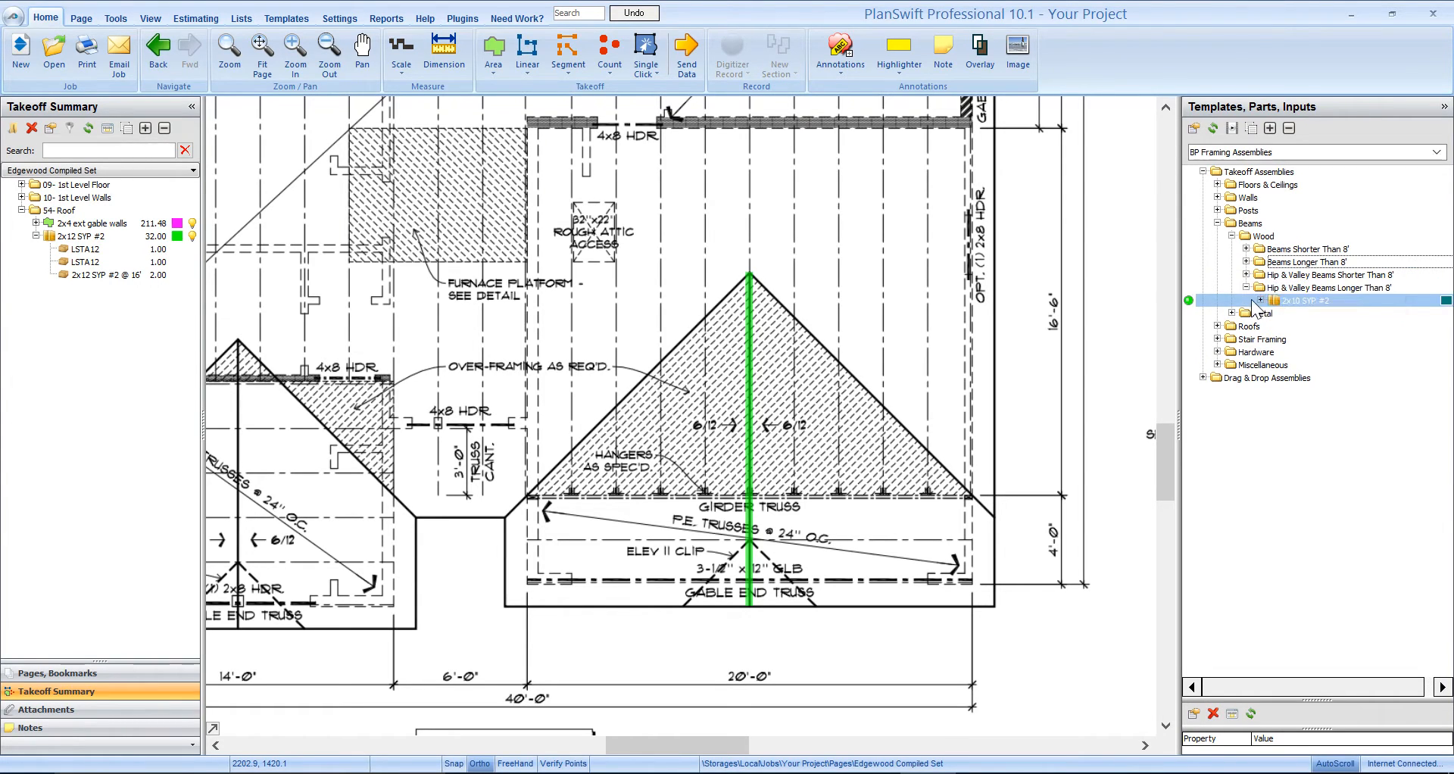
pyautogui.click(1207, 297)
pyautogui.click(1190, 300)
# - Set the hip and valley beam size to 2x12, Pitch 2 to 12 and the plies to 2
pyautogui.moveTo(822, 282); pyautogui.dragTo(1105, 242)
pyautogui.click(993, 295)
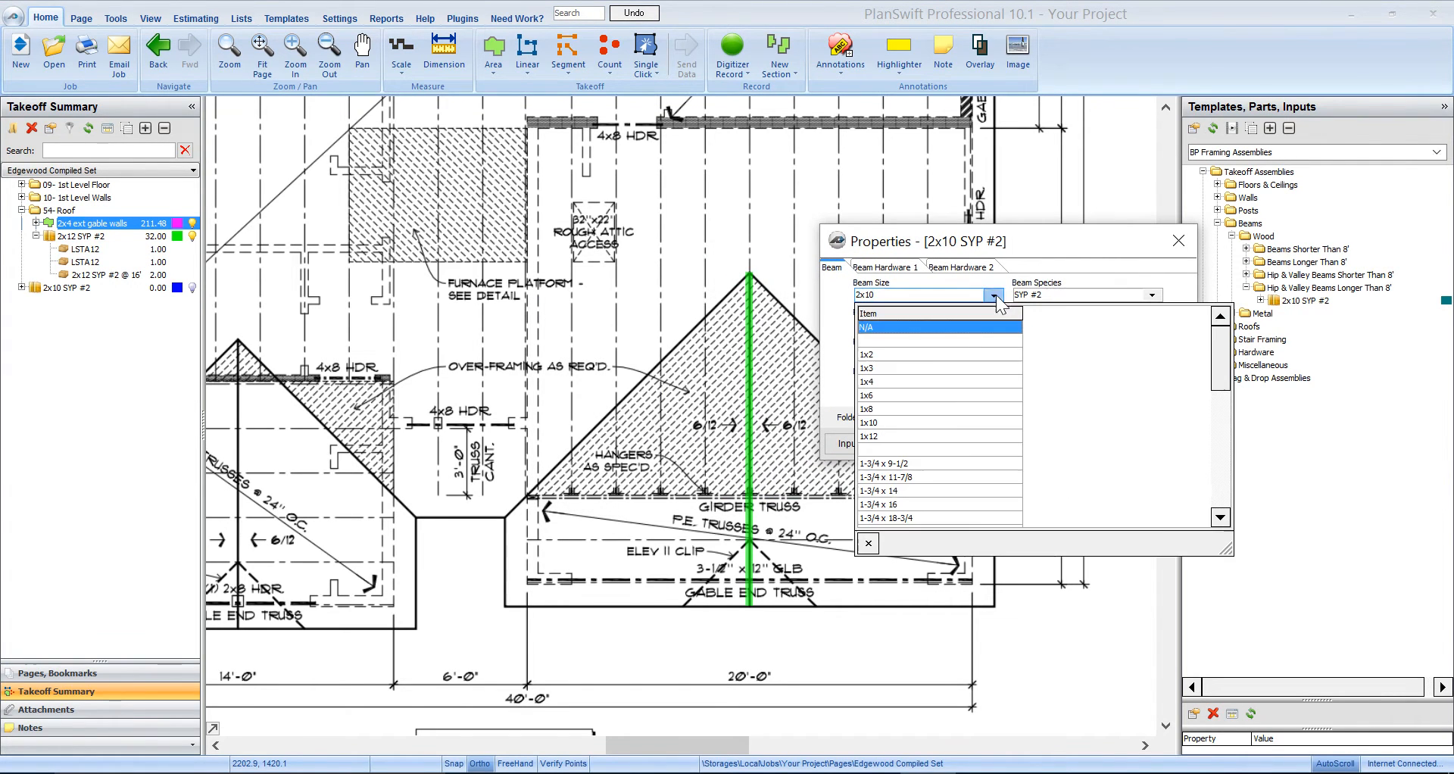
pyautogui.click(916, 491)
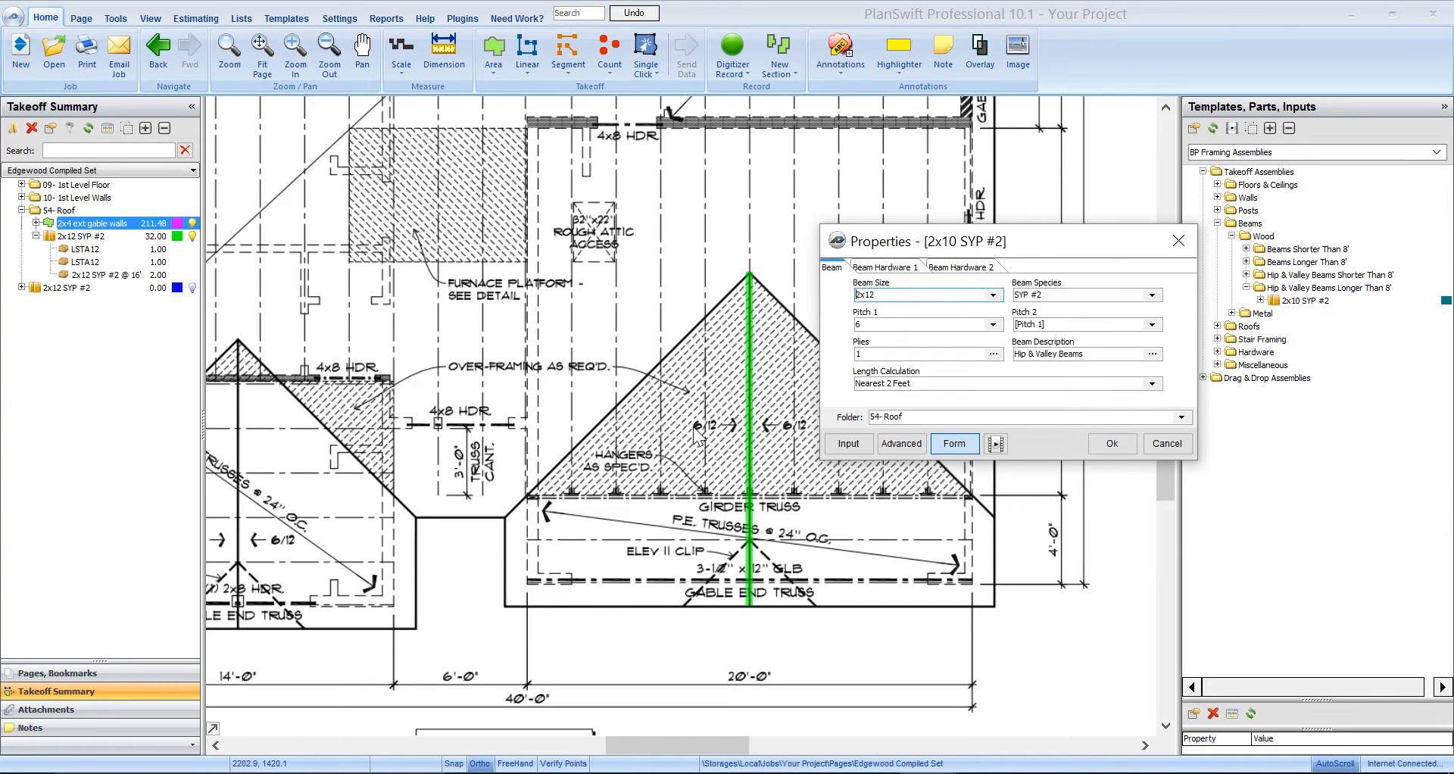
pyautogui.click(1152, 325)
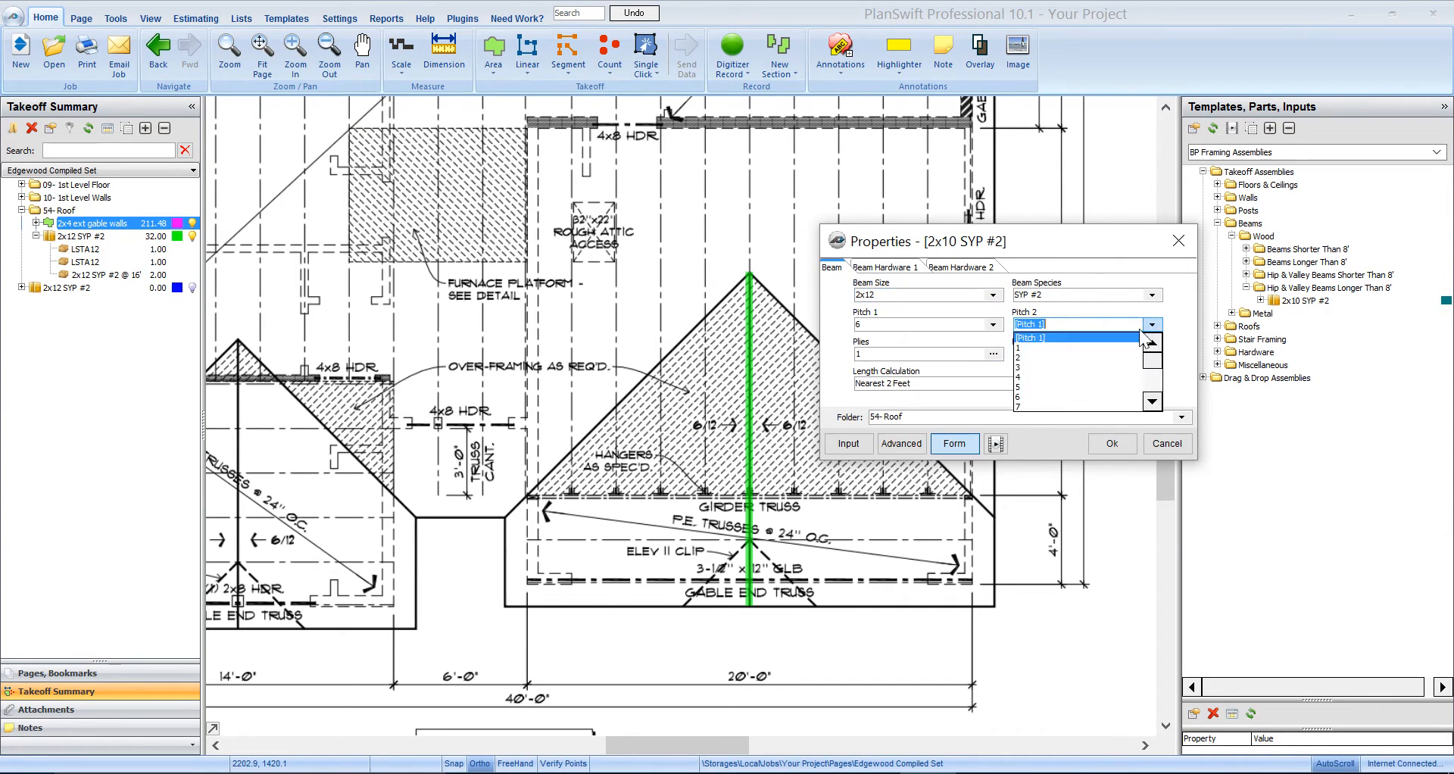
pyautogui.scroll(-3, 1036, 386)
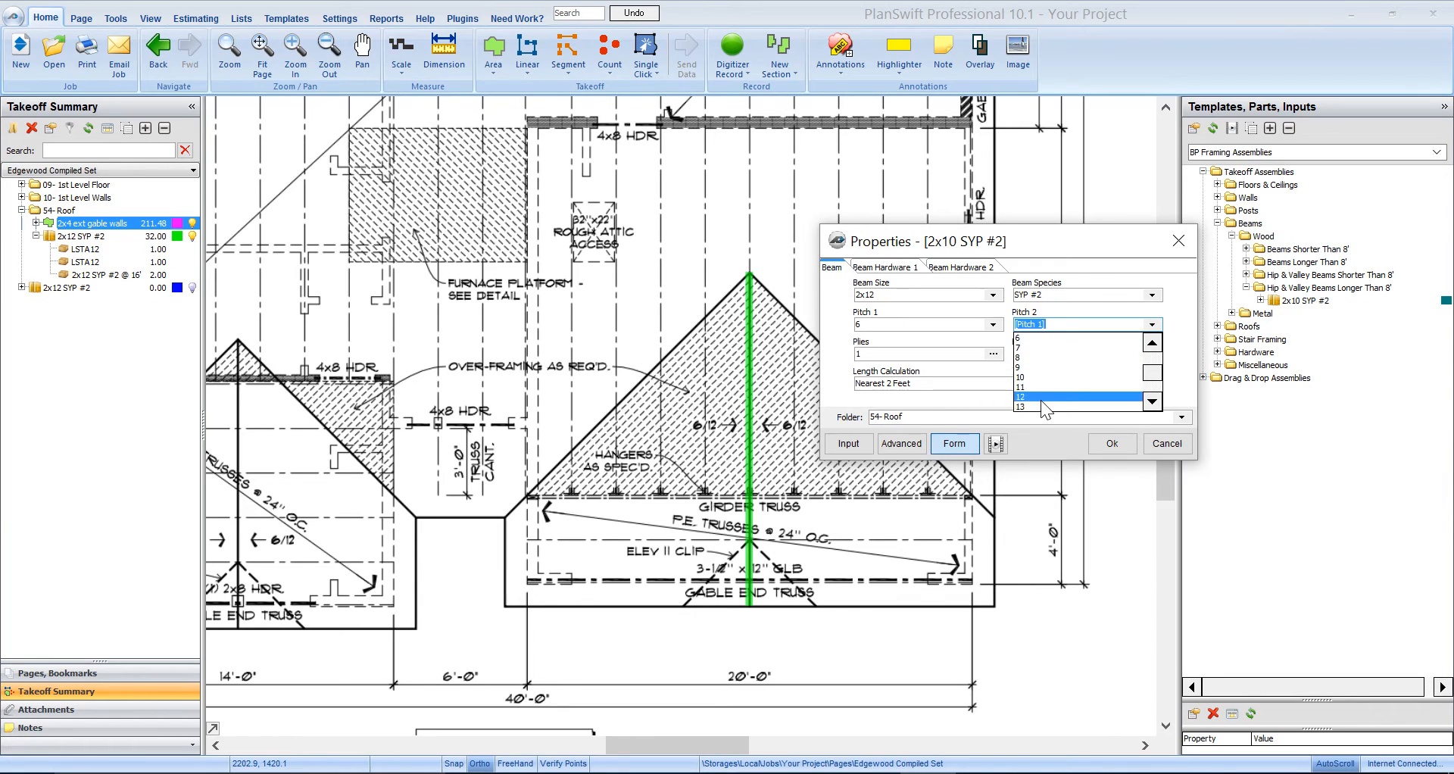
pyautogui.click(1038, 397)
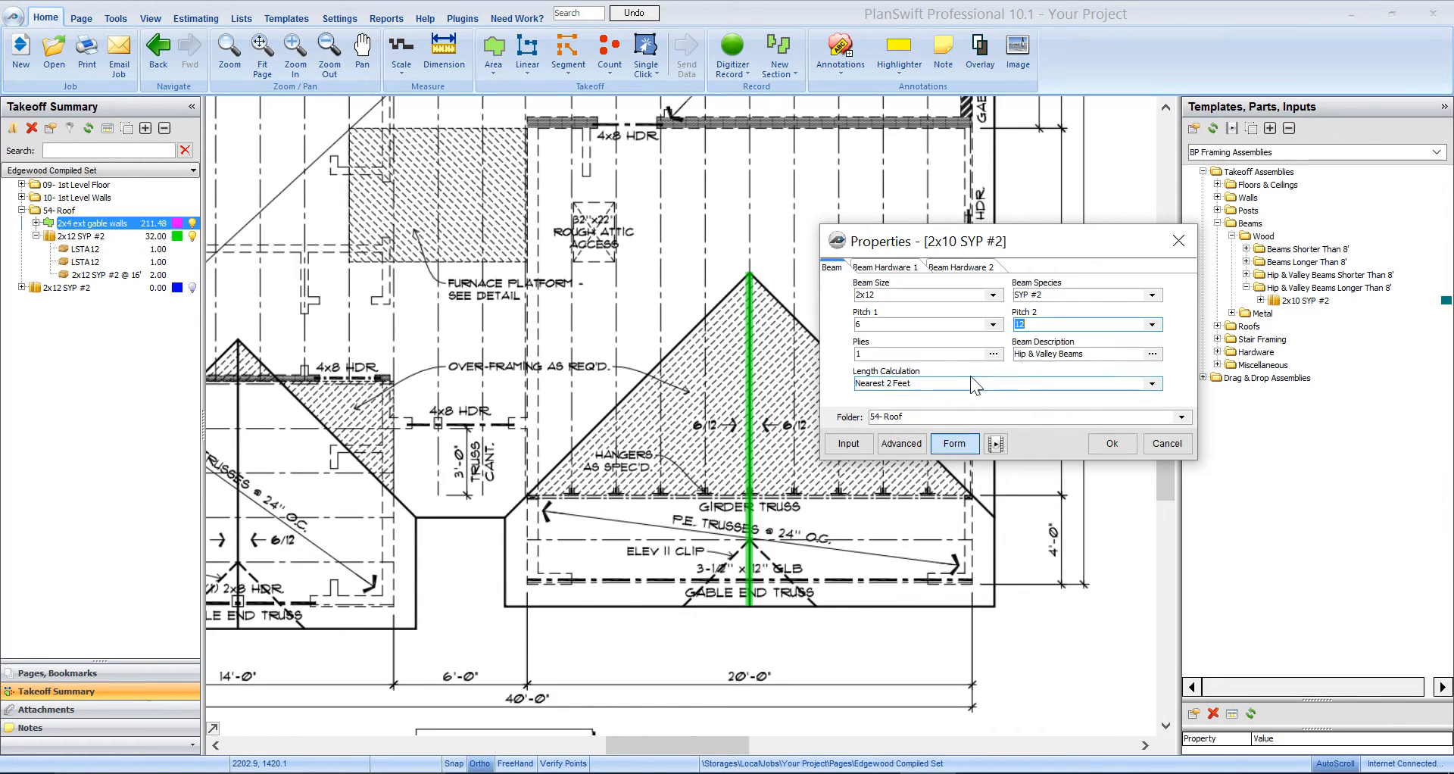
pyautogui.moveTo(875, 353); pyautogui.dragTo(820, 353)
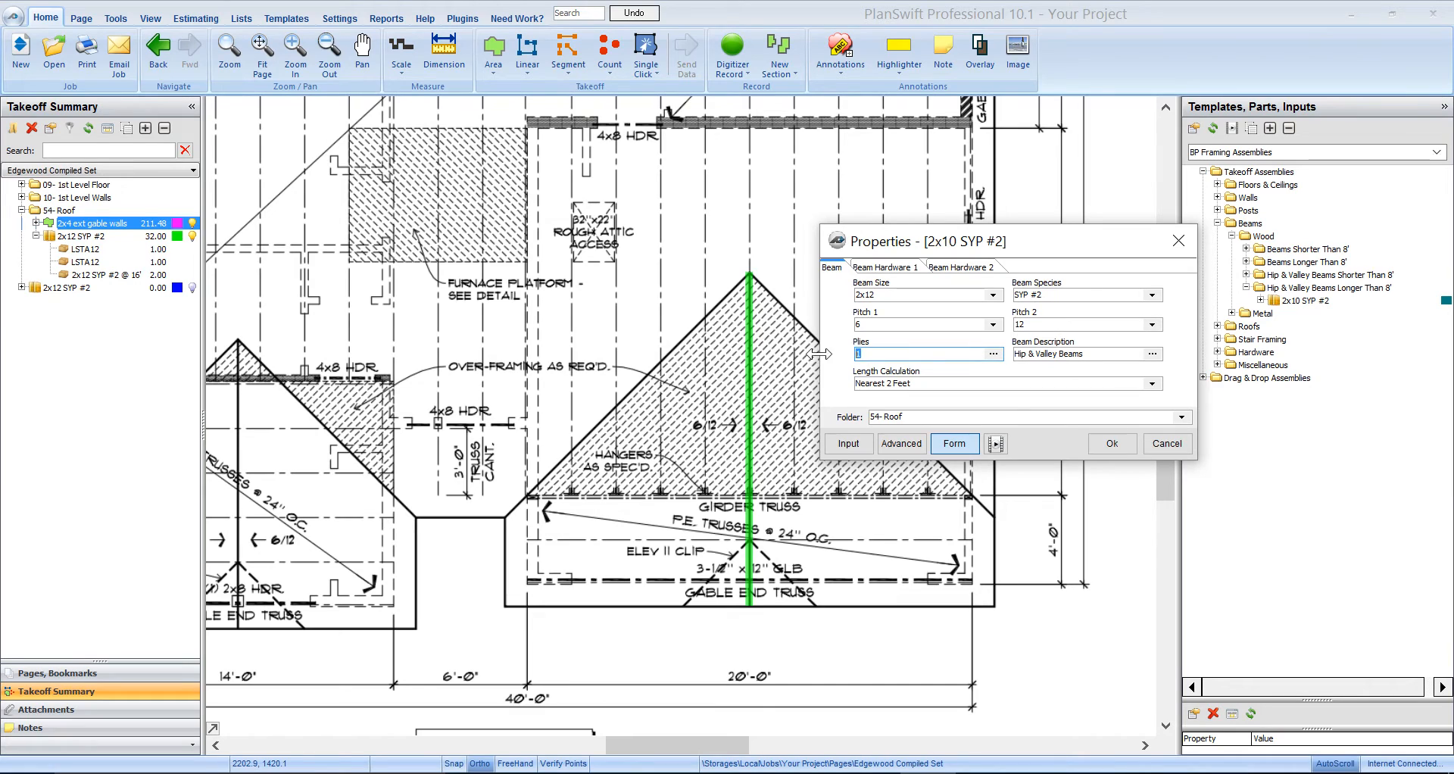
pyautogui.write('2')
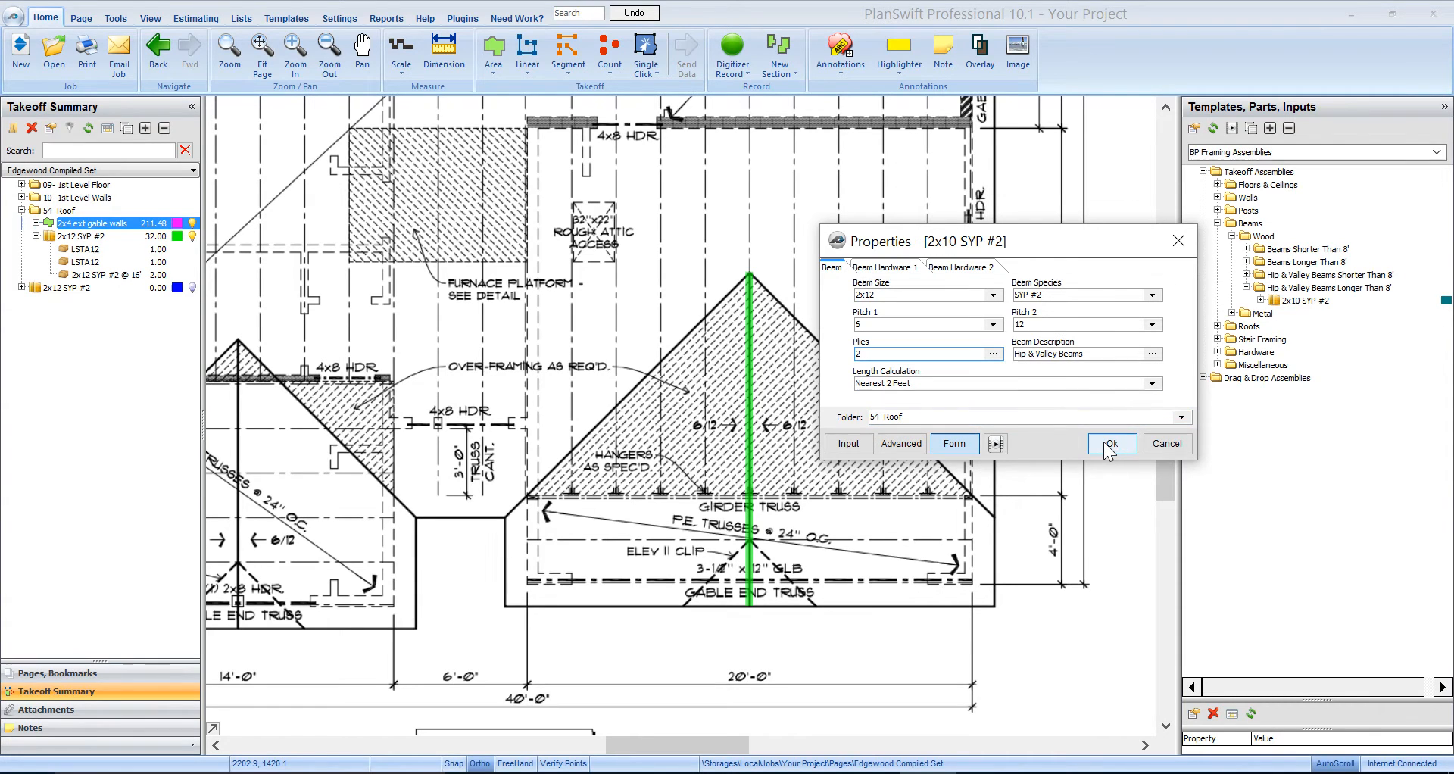
# - Review both hardware settings of the hip and valley beam and accept its properties
pyautogui.click(888, 270)
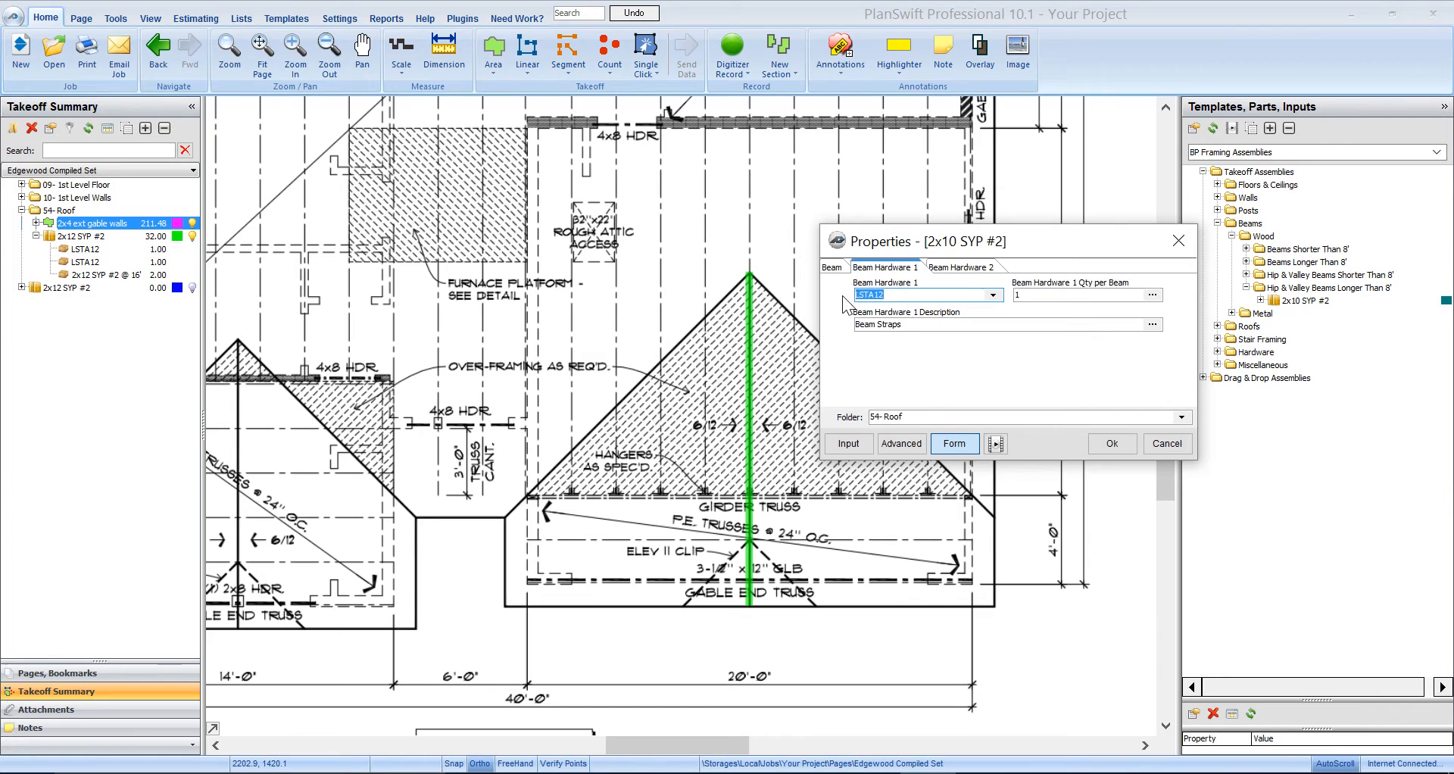
pyautogui.click(980, 268)
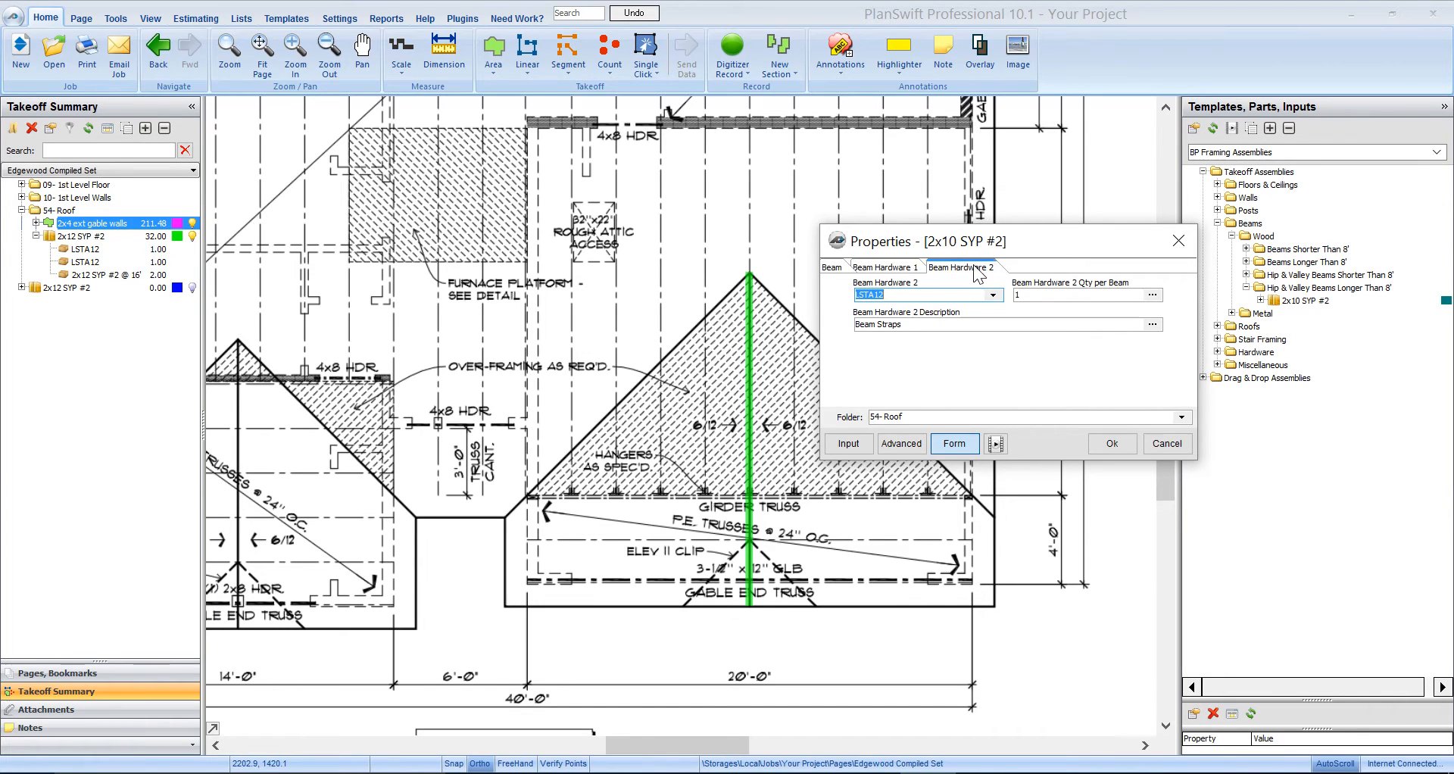
pyautogui.click(843, 269)
pyautogui.click(1111, 445)
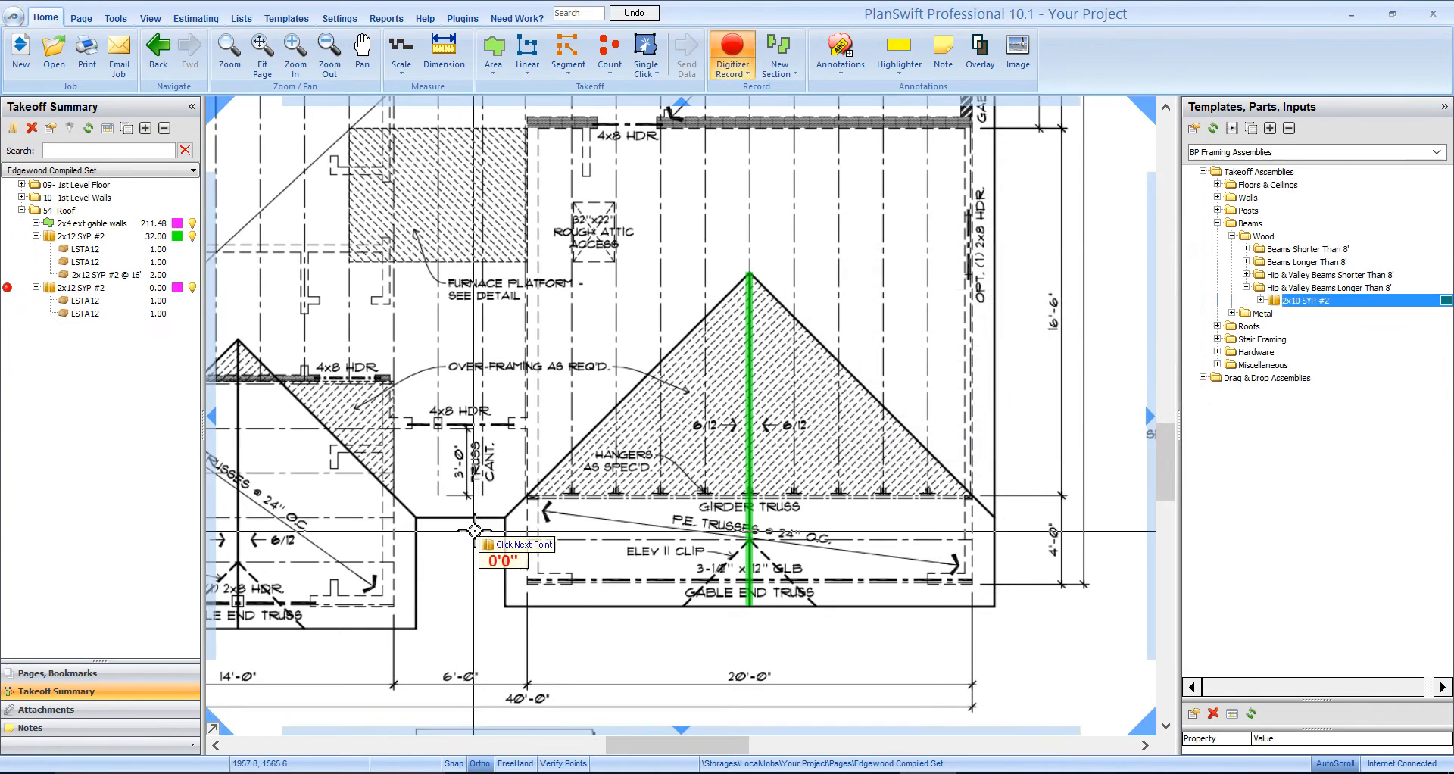
# - Trace the hip and valley beams along both valley lines of the garage gable up to the ridge peak, and end recording
pyautogui.click(503, 517)
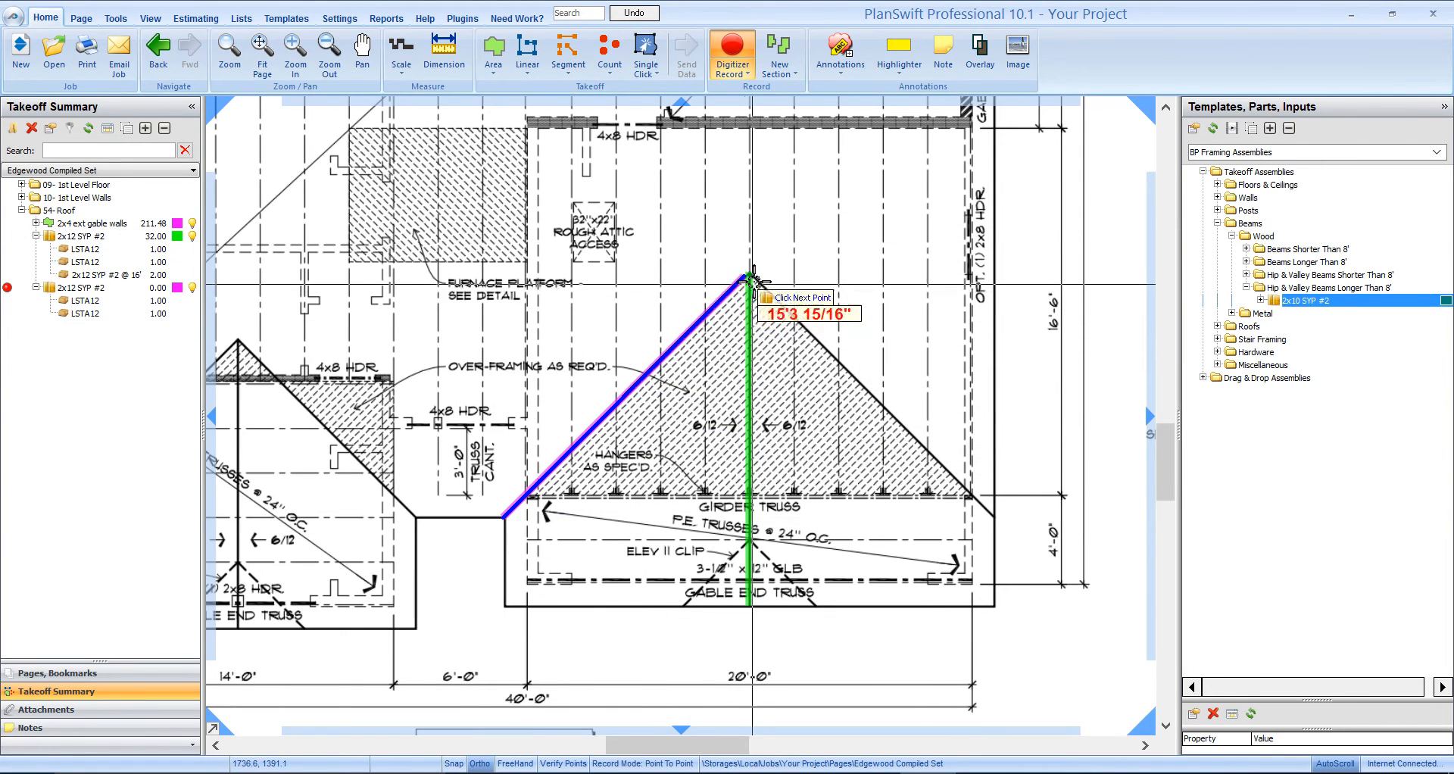
pyautogui.doubleClick(750, 272)
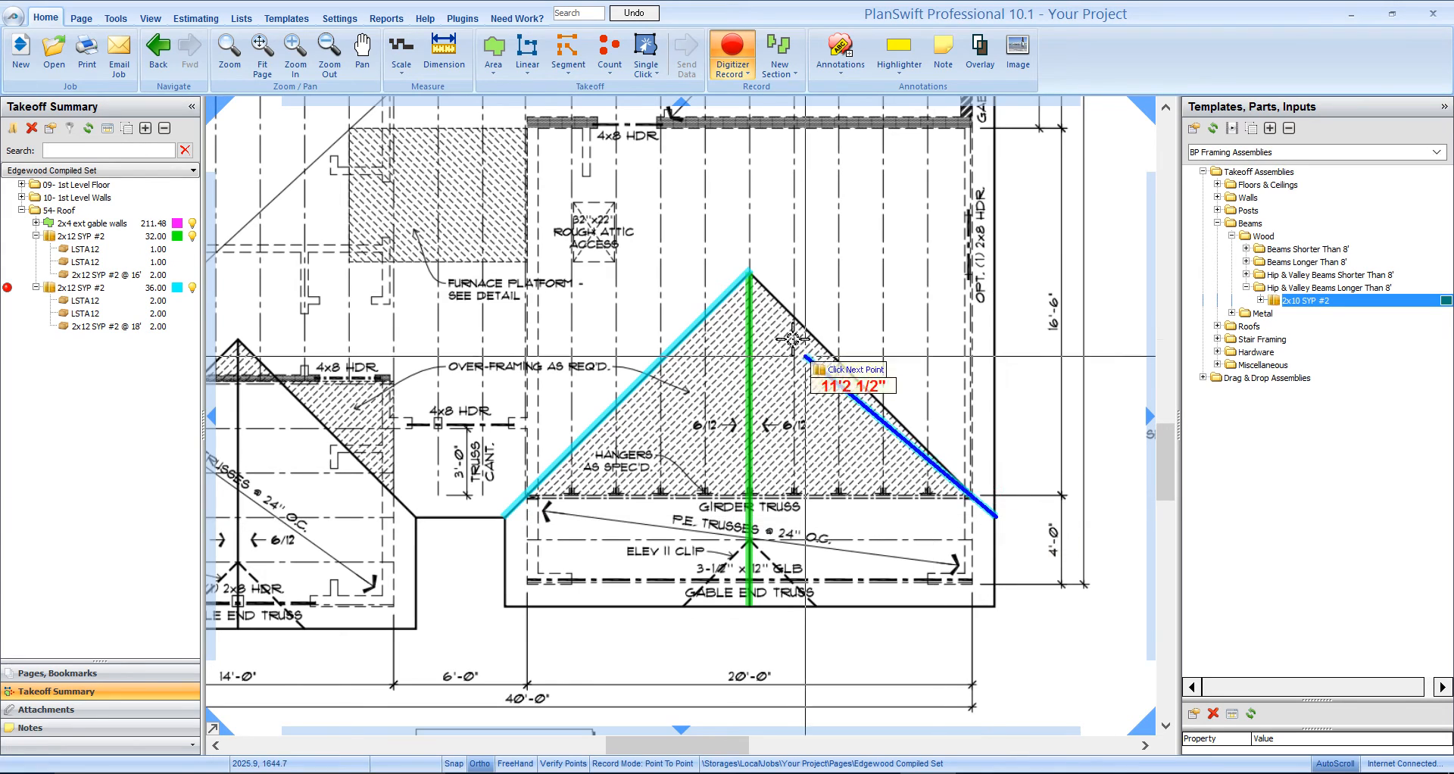
pyautogui.doubleClick(746, 272)
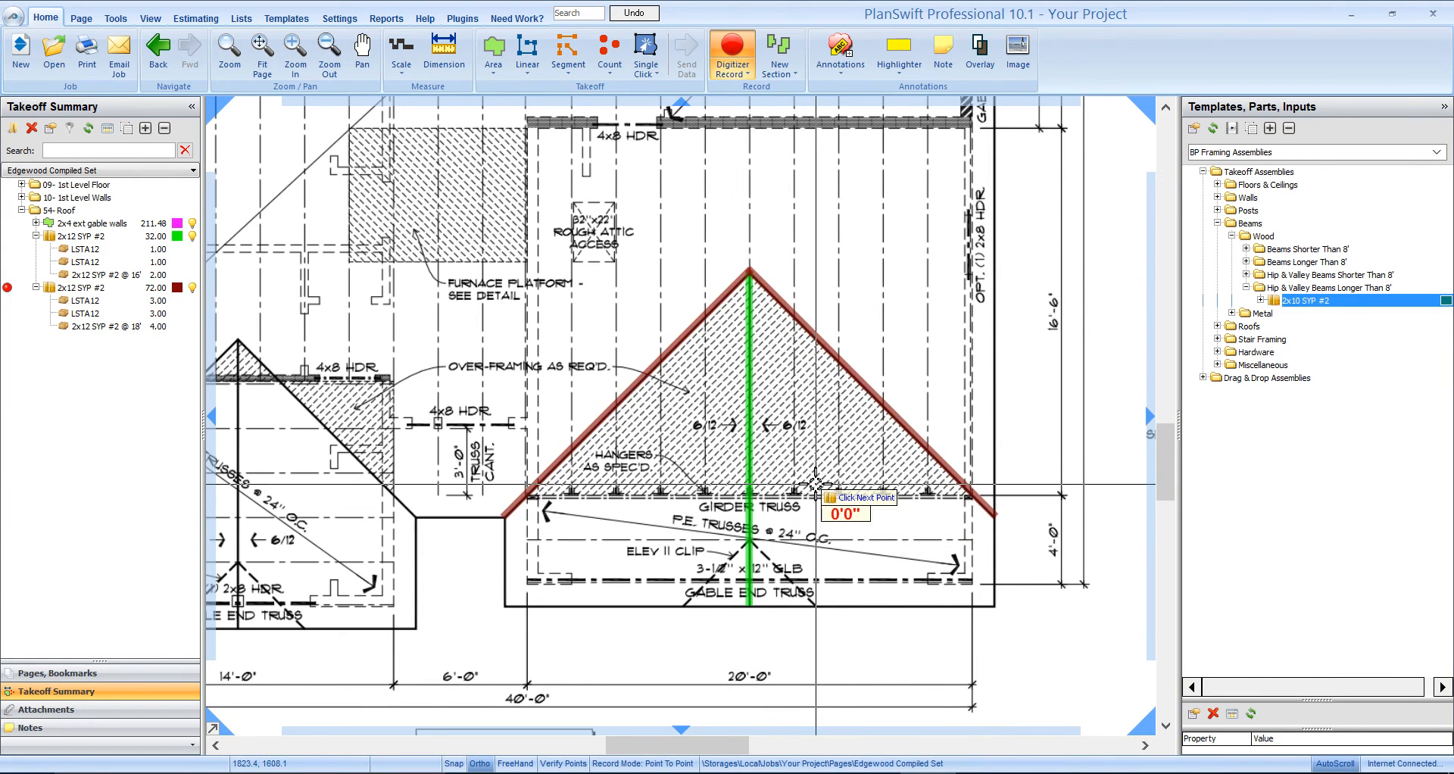
pyautogui.press('Escape')
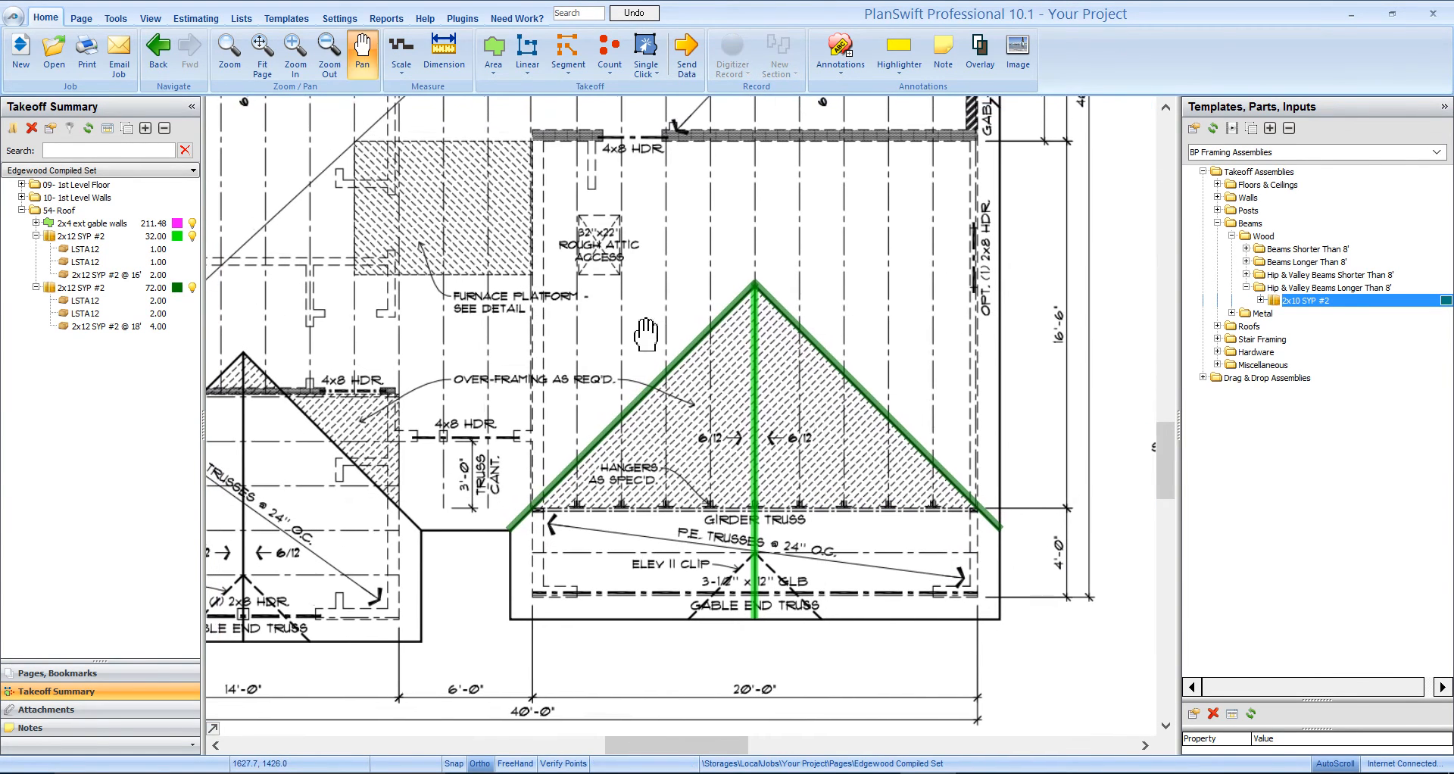
# - Examine the beam and hardware quantities for 54- Roof in the Framing Materials By Location report
pyautogui.click(391, 21)
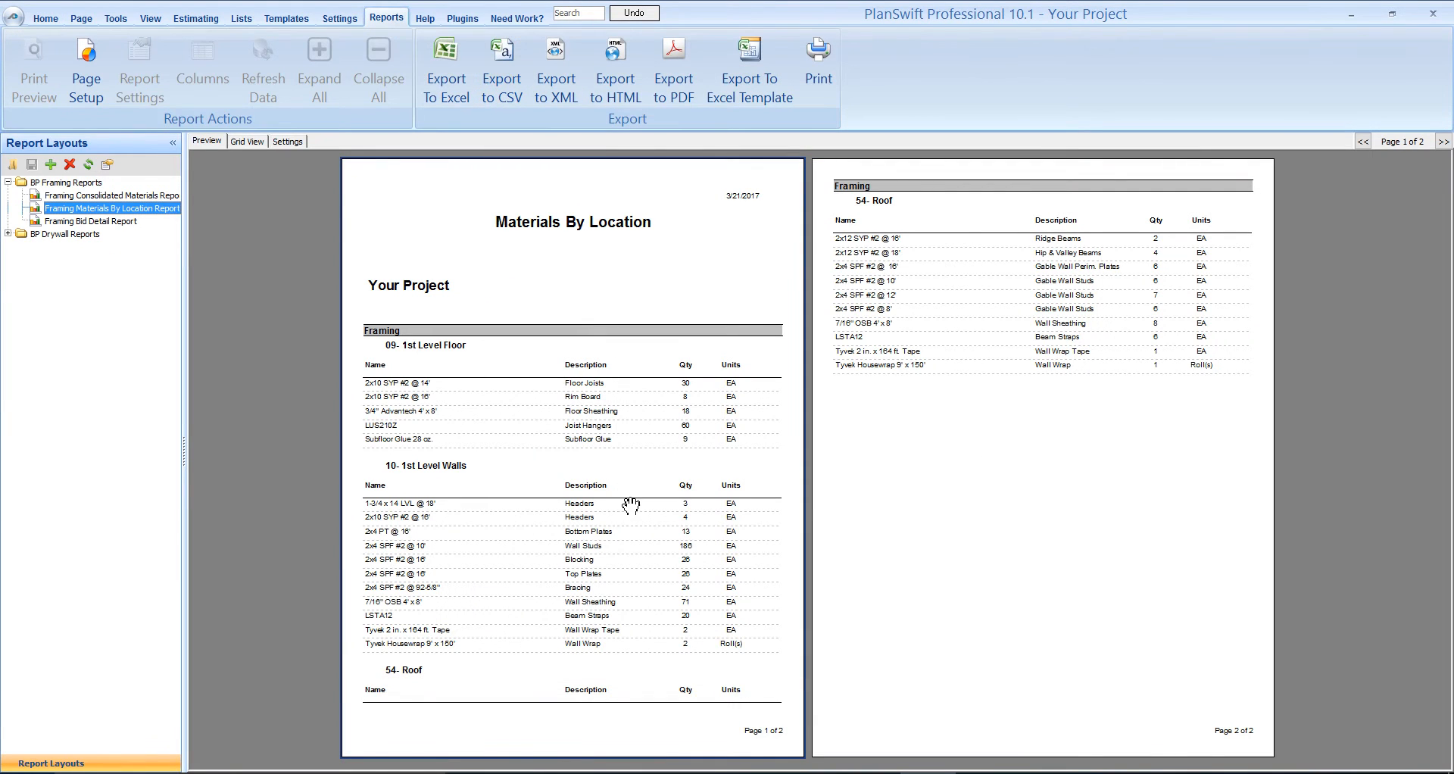
pyautogui.click(778, 518)
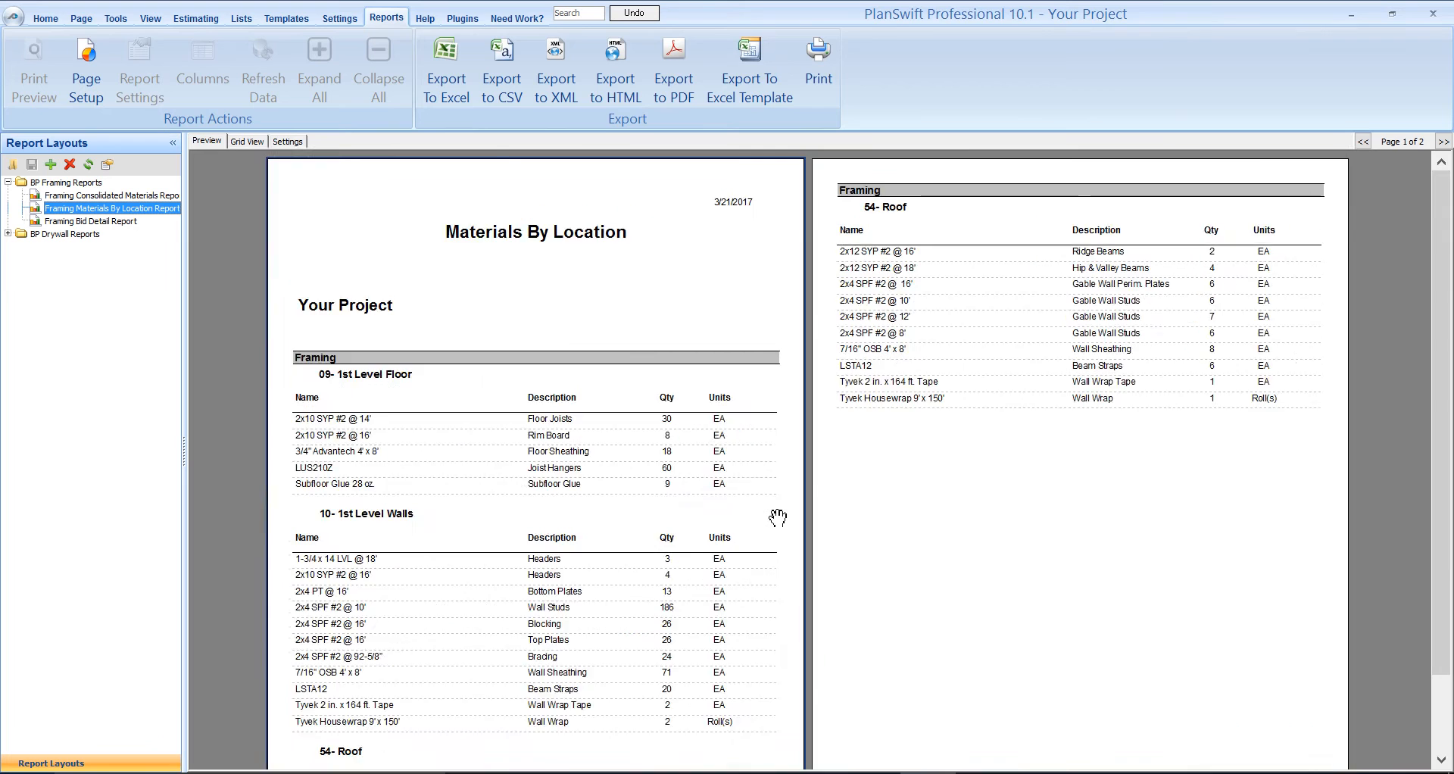
pyautogui.click(778, 518)
pyautogui.moveTo(1439, 295); pyautogui.dragTo(1444, 534)
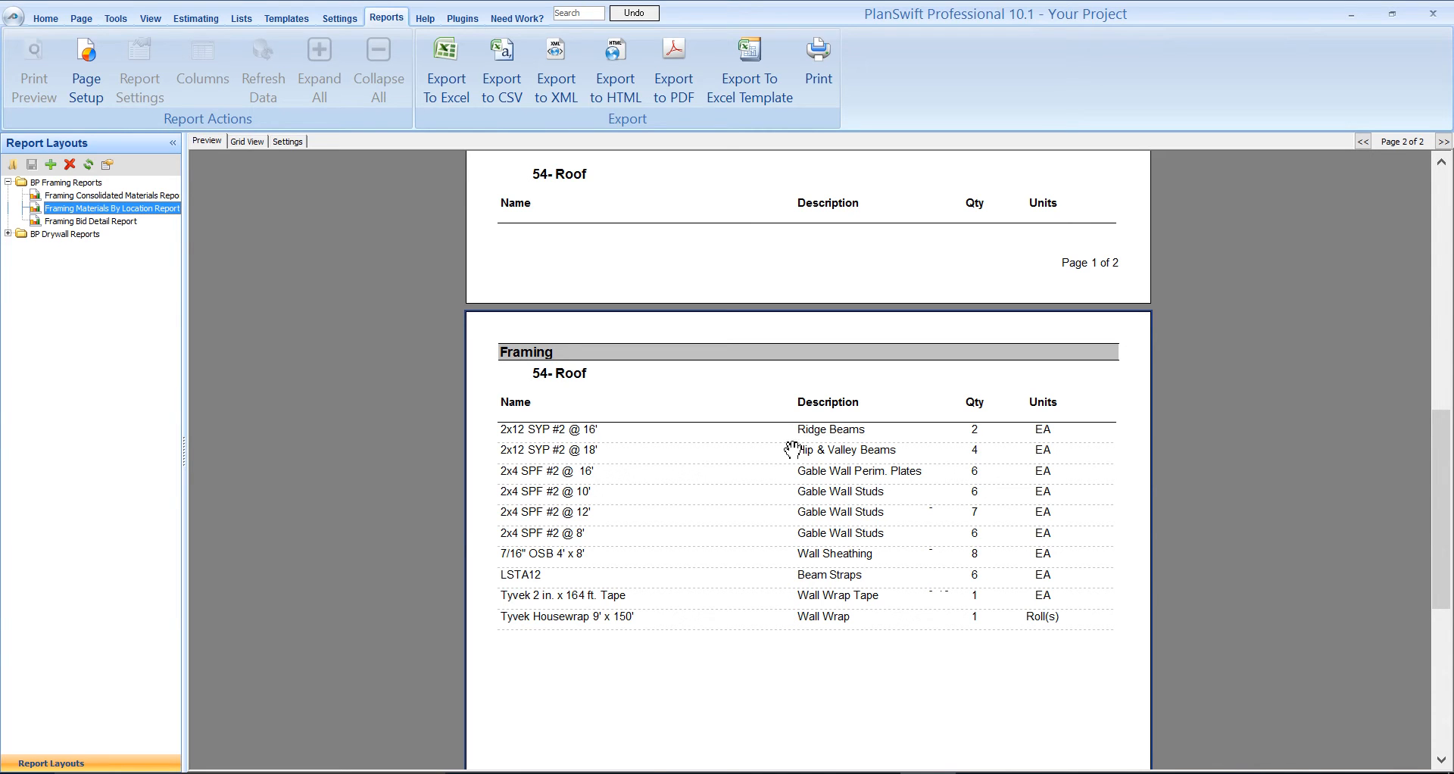
pyautogui.keyDown('ctrl'); pyautogui.scroll(-2, 833, 515); pyautogui.keyUp('ctrl')
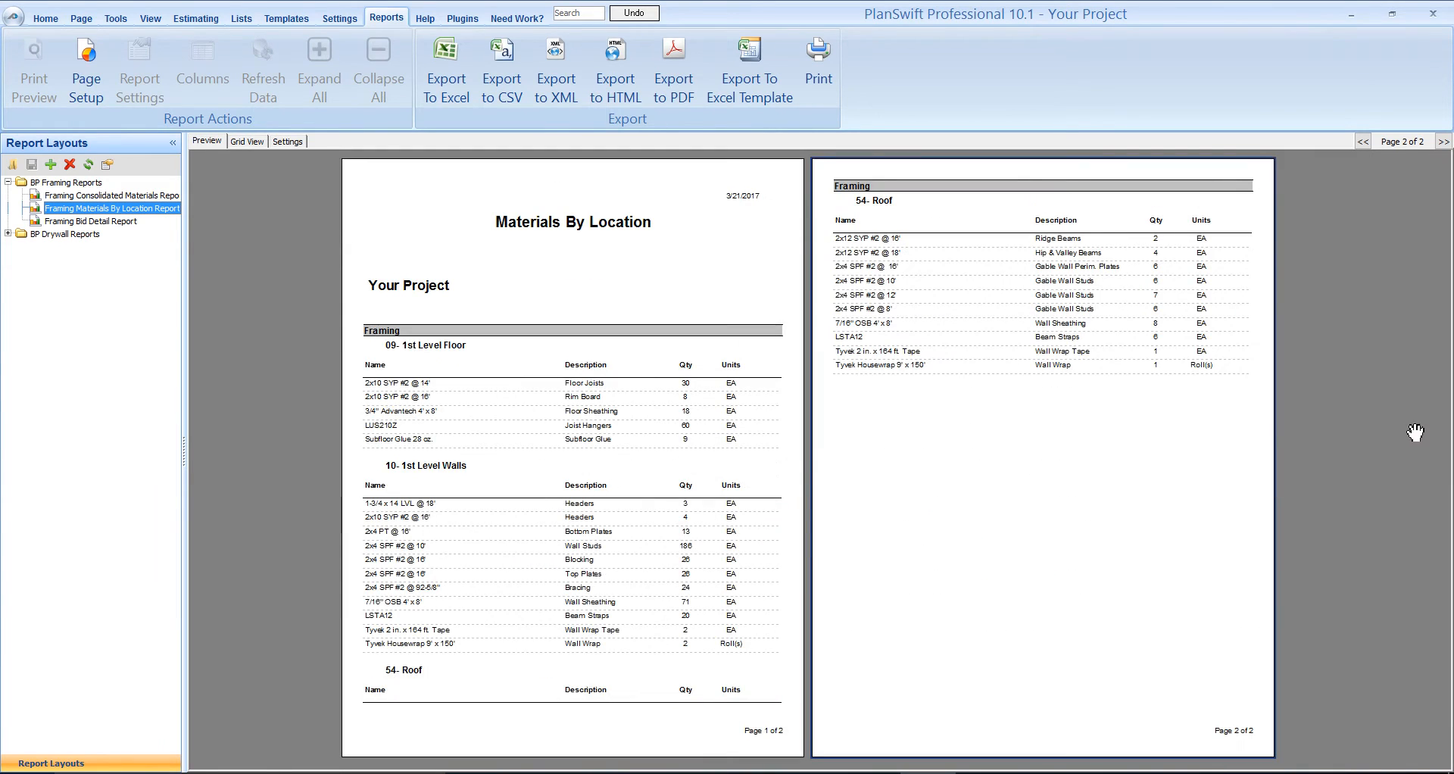
pyautogui.keyDown('ctrl'); pyautogui.scroll(3, 788, 462); pyautogui.keyUp('ctrl')
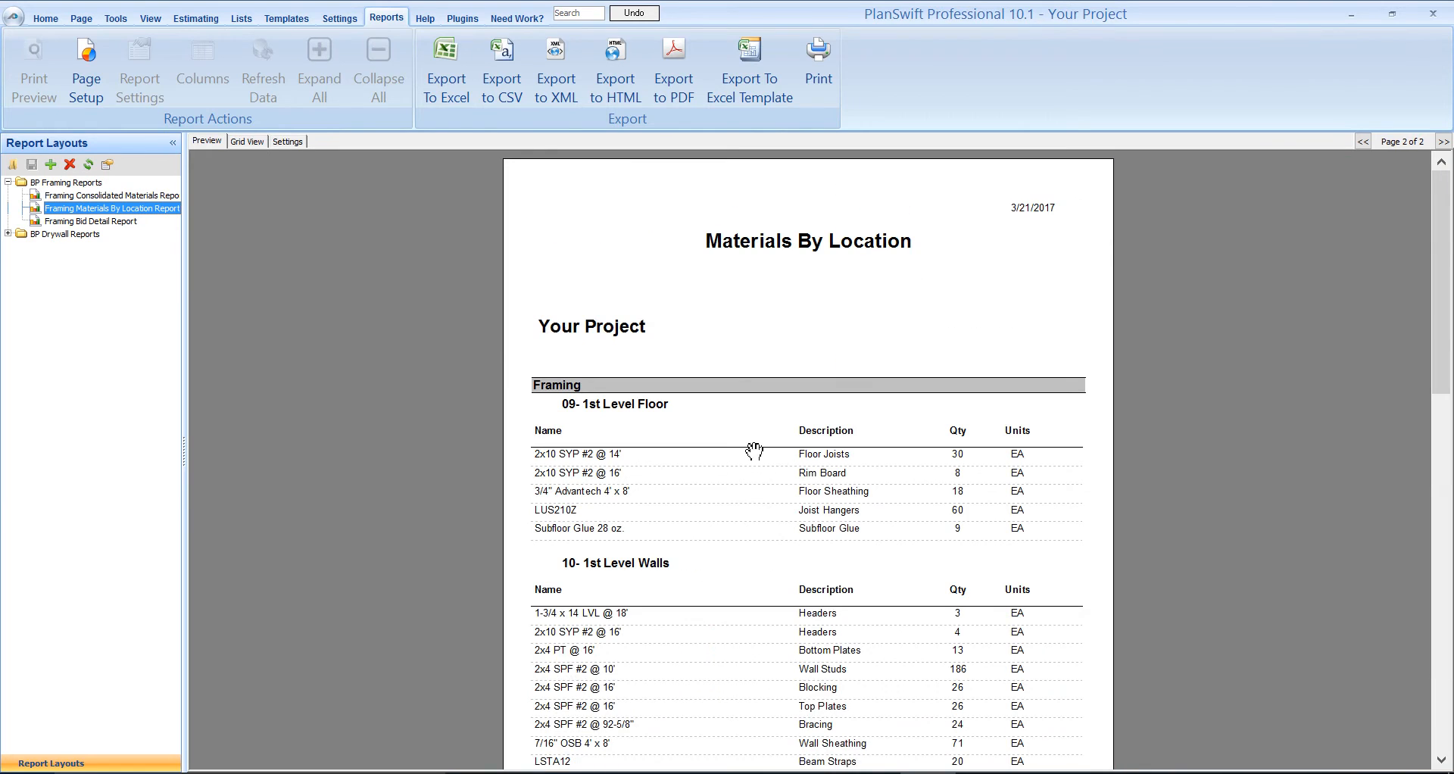
# - Return to the roof framing plan and start a takeoff from the Rafters & Sheathing assembly under Roofs
pyautogui.click(50, 18)
pyautogui.scroll(-1, 850, 504)
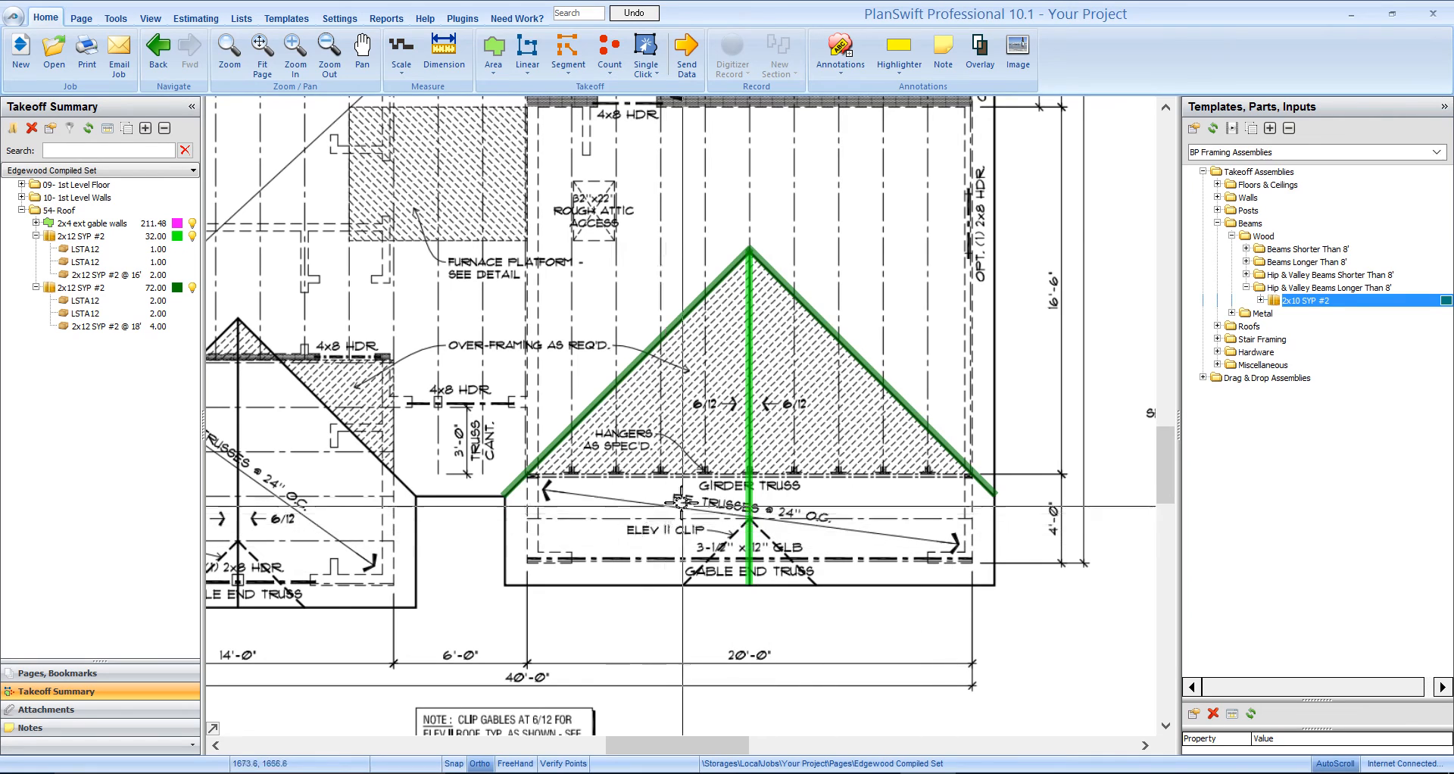
pyautogui.click(1246, 288)
pyautogui.click(1232, 236)
pyautogui.click(1217, 222)
pyautogui.click(1217, 236)
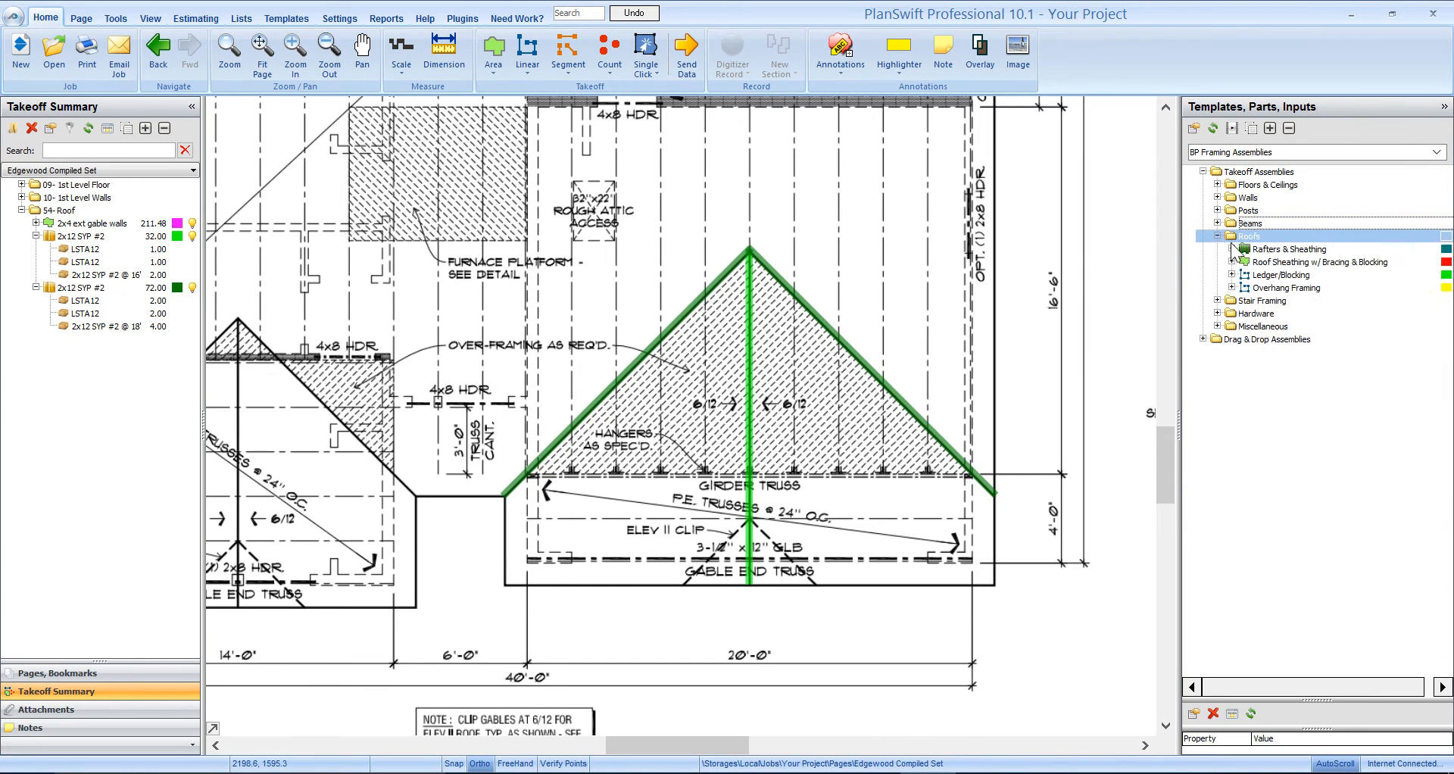
pyautogui.click(1265, 276)
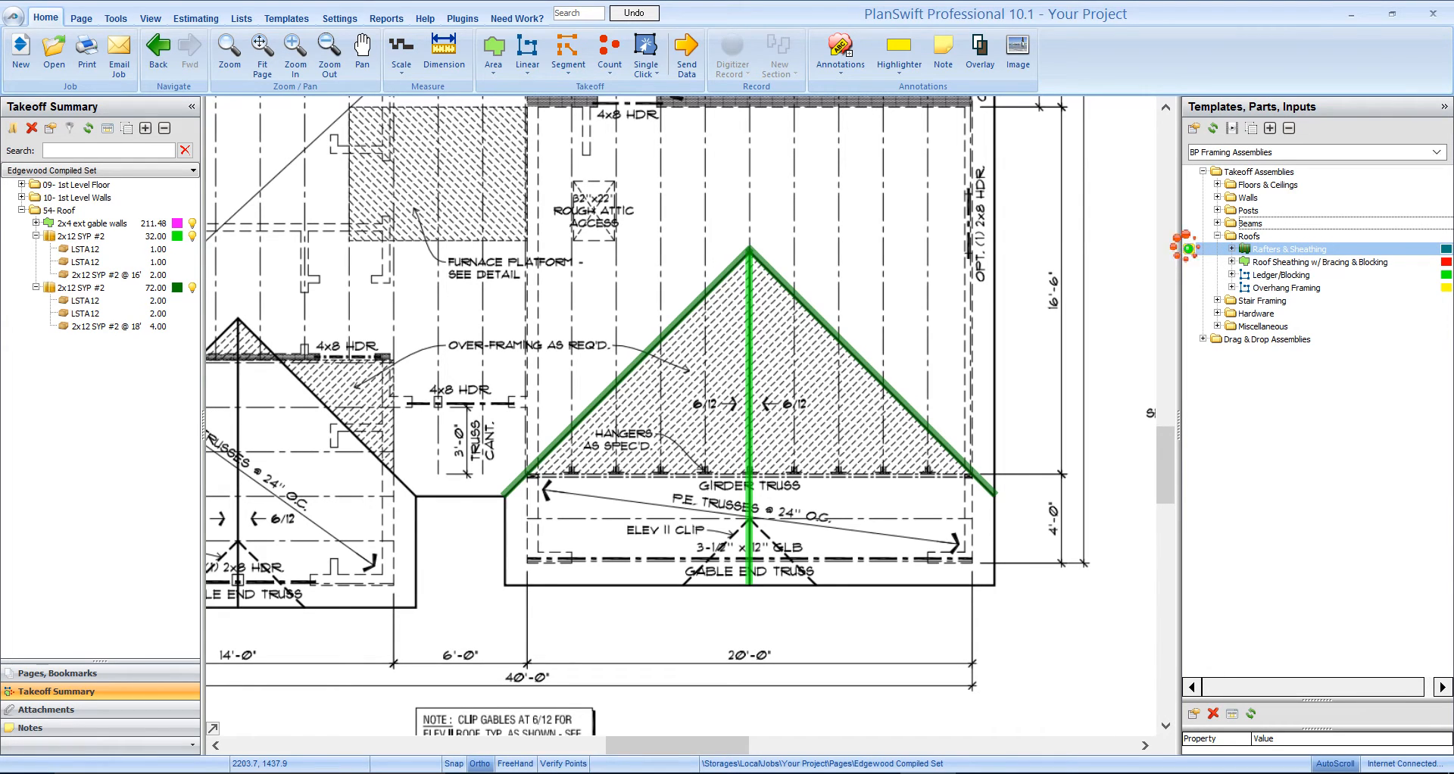
pyautogui.click(1187, 247)
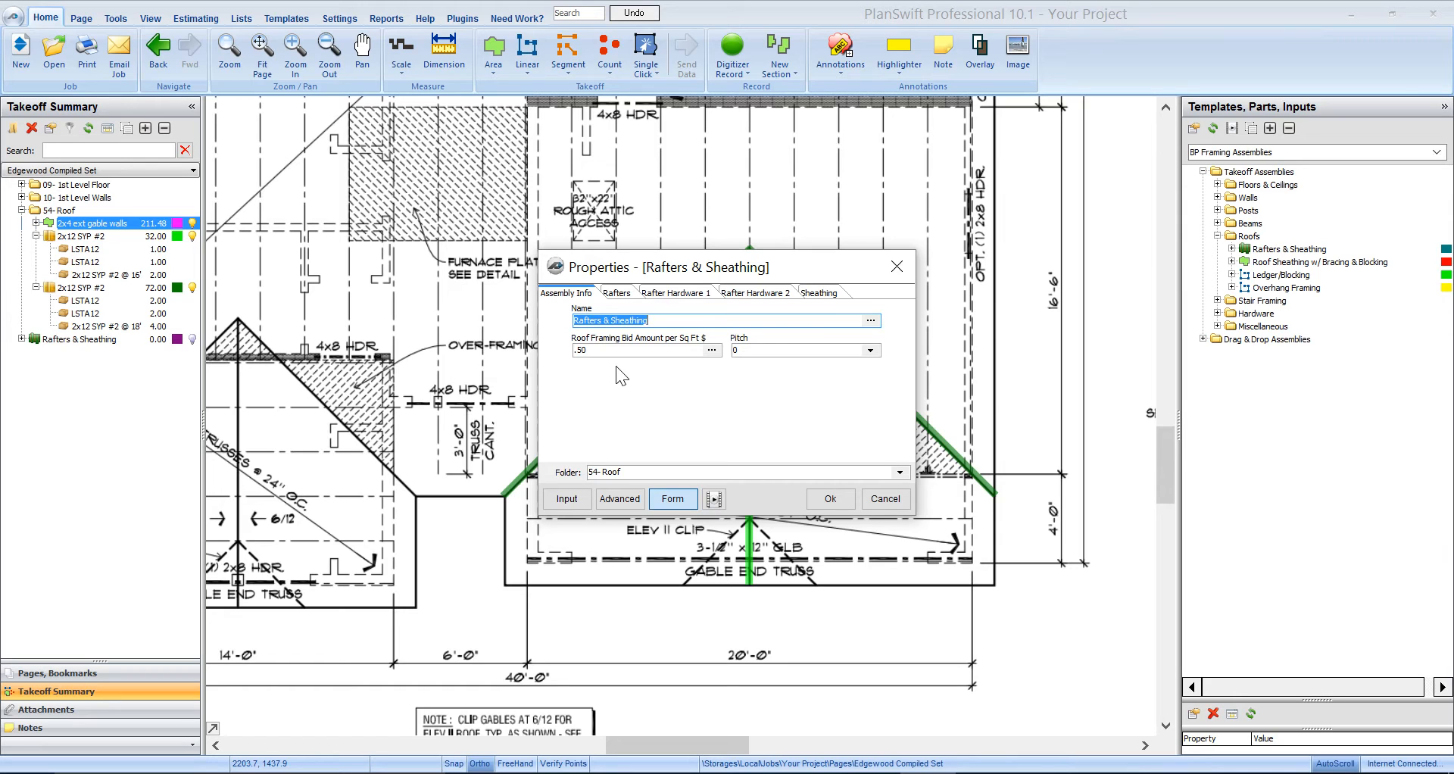
# - Name the assembly "2x12 rafters 12/12 w/ roof sheathing" and set its pitch to 12
pyautogui.write('2x12')
pyautogui.write('rafters 12/12 w/ roof s')
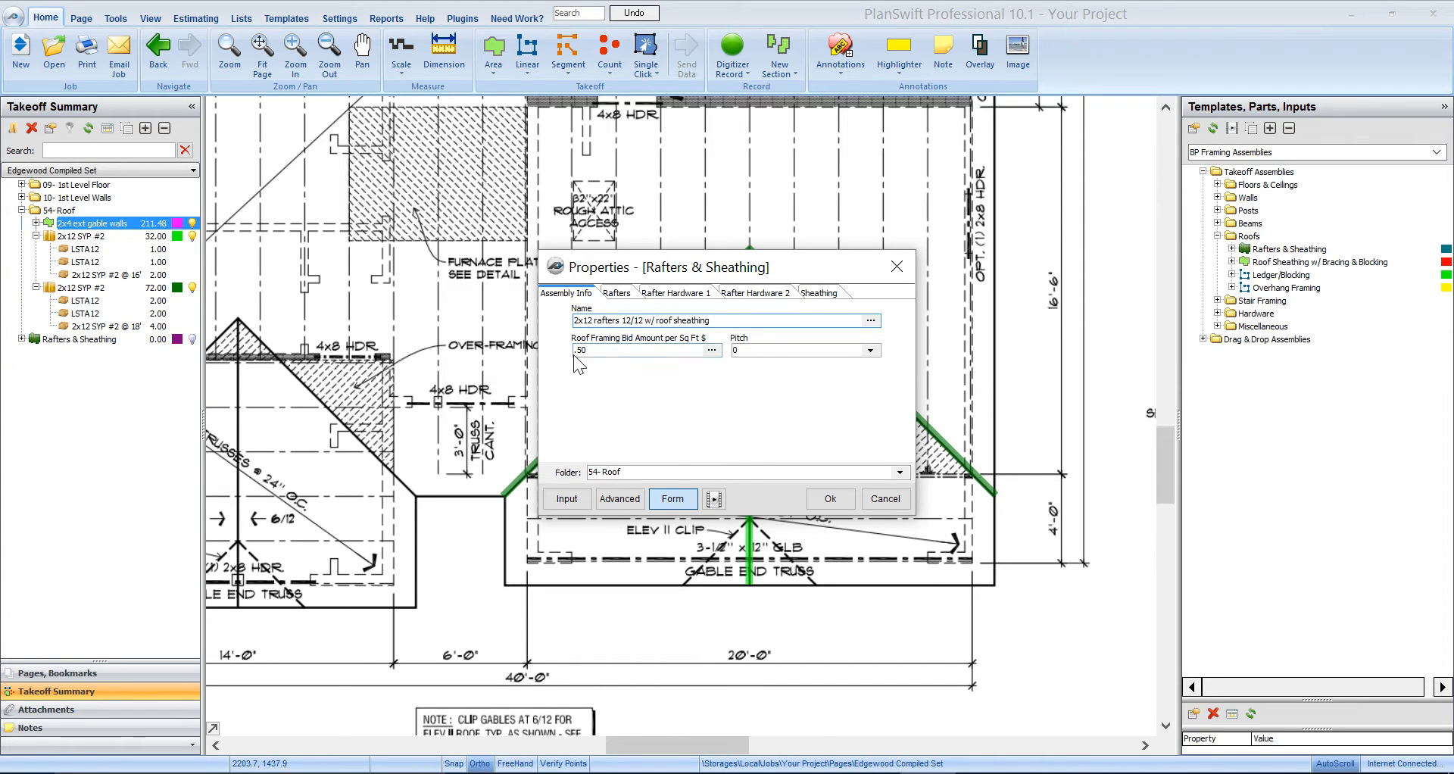
pyautogui.click(592, 353)
pyautogui.click(871, 350)
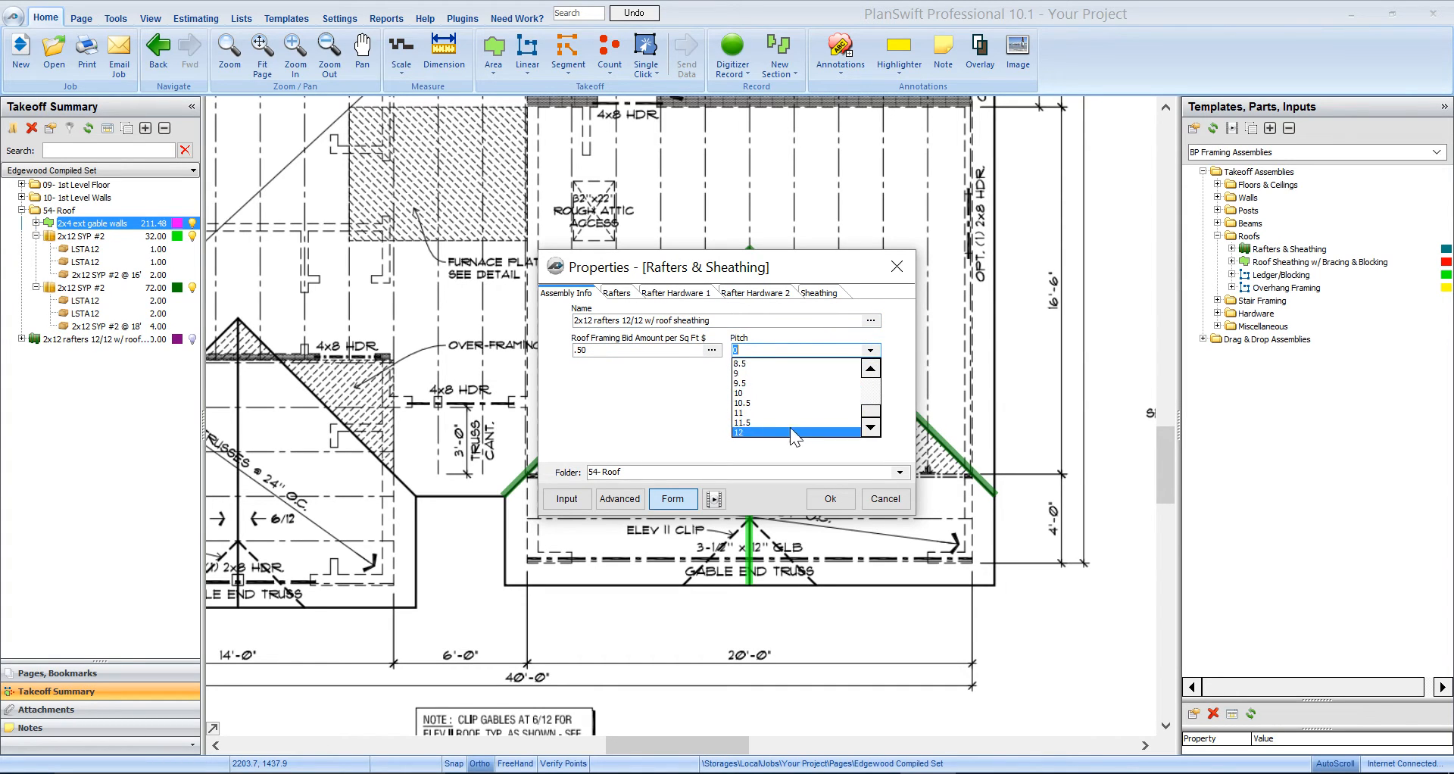
pyautogui.click(790, 428)
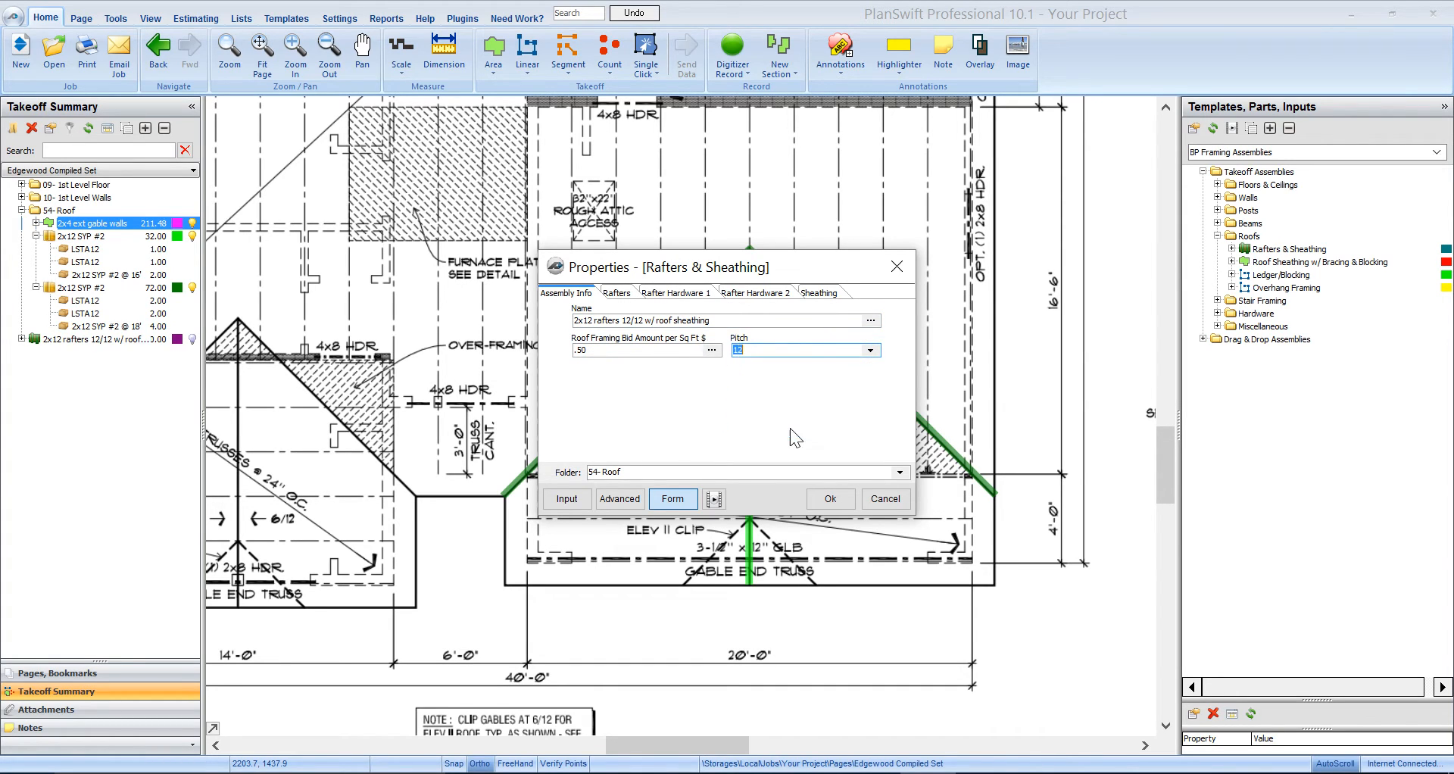
# - Set the rafter size to 2x12, the O.C. spacing to 24 and the length calculation to Nearest 2 Feet
pyautogui.click(625, 298)
pyautogui.click(711, 320)
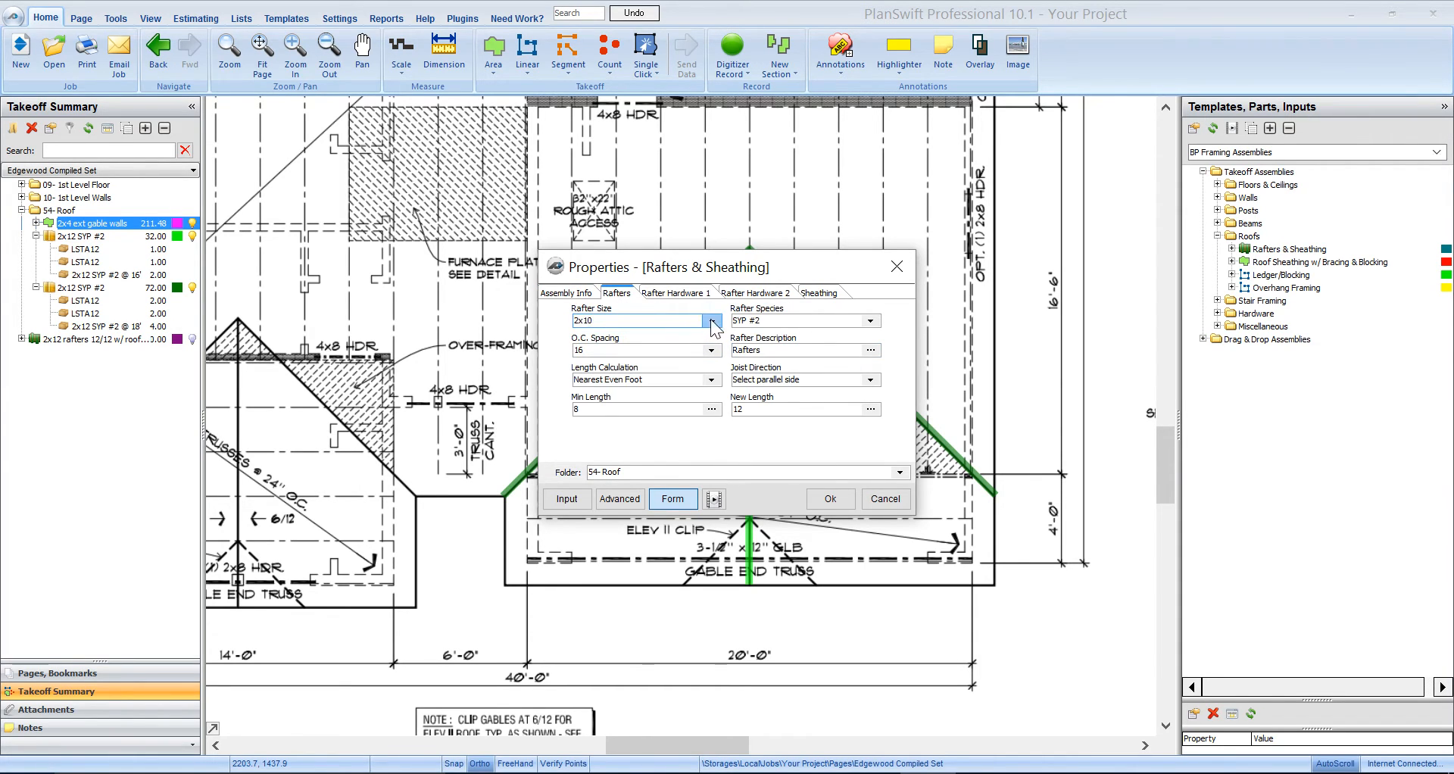
pyautogui.scroll(-1, 660, 398)
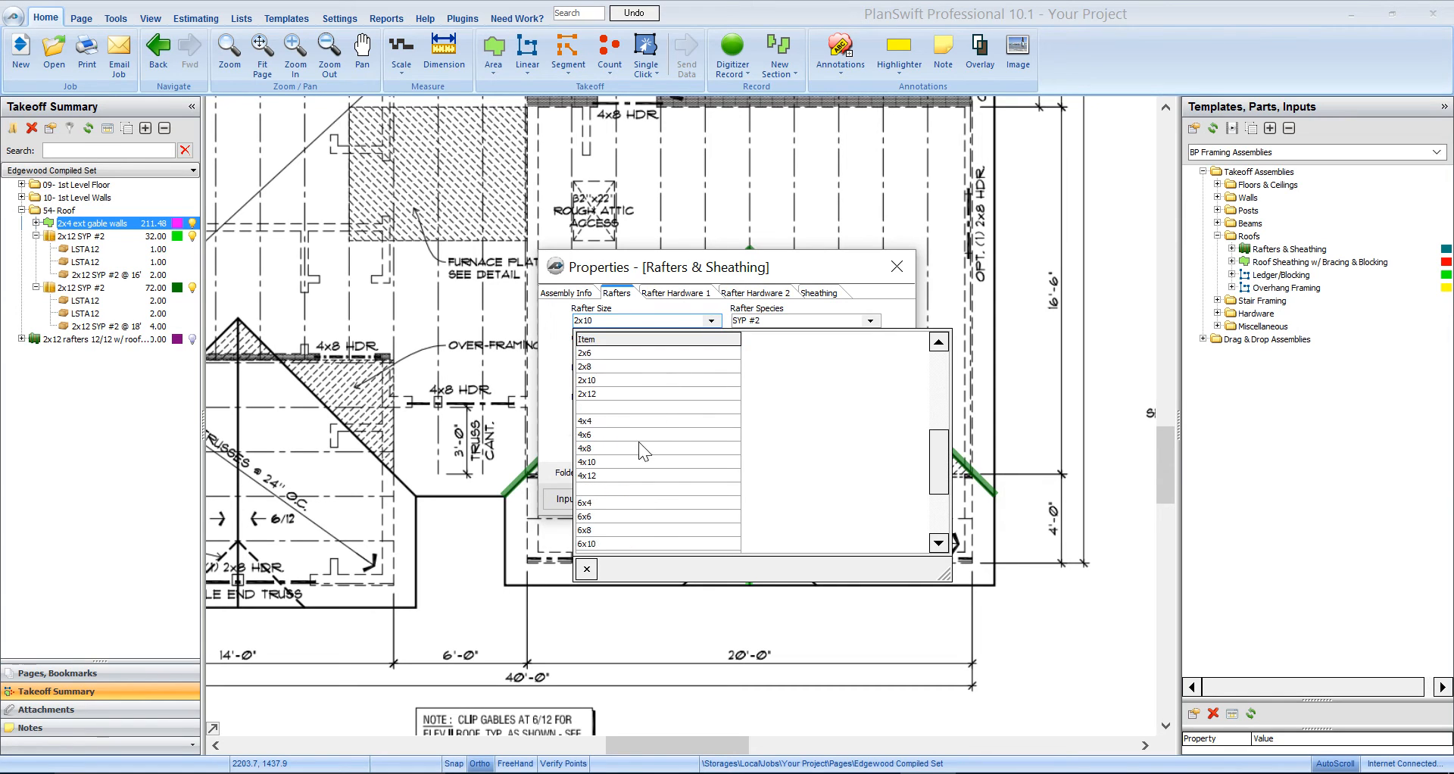
pyautogui.click(627, 393)
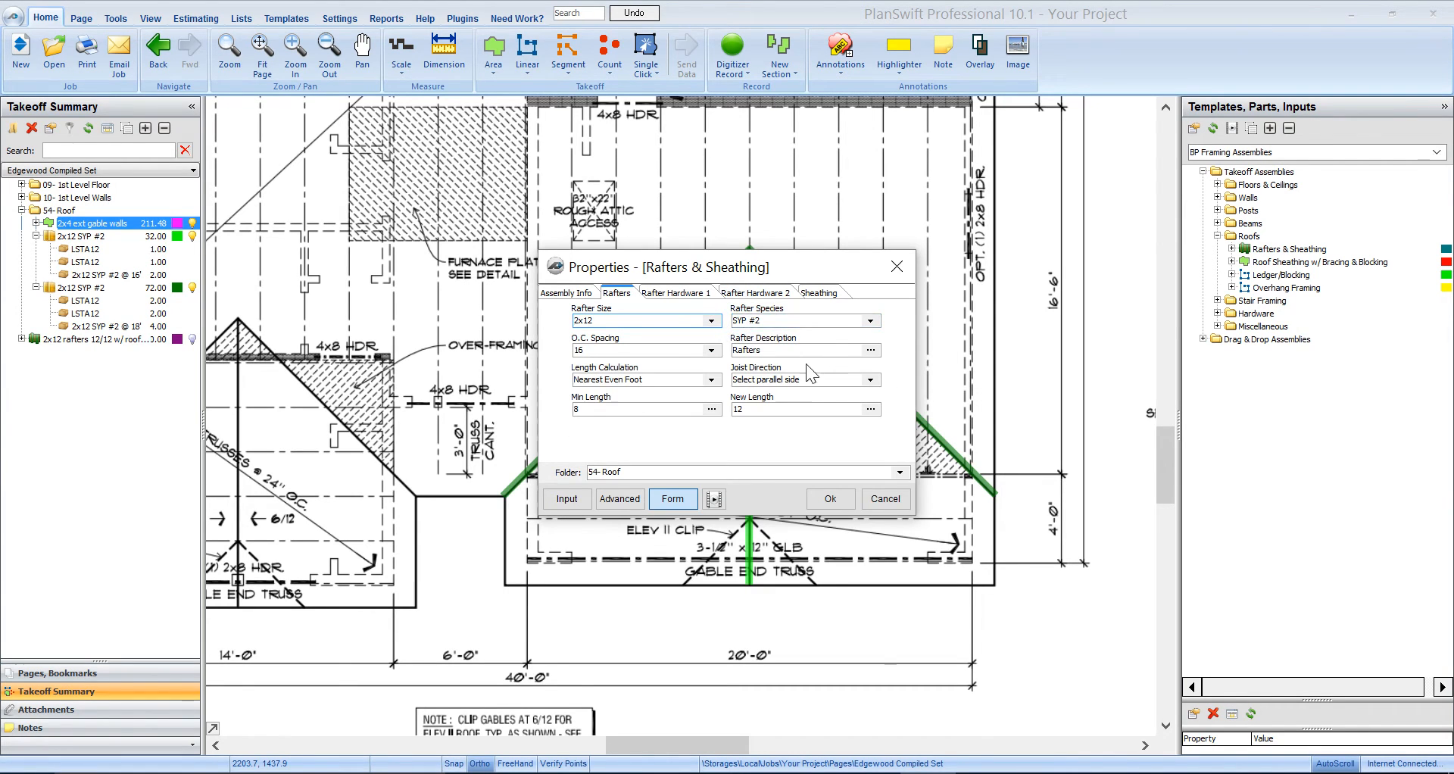
pyautogui.click(712, 350)
pyautogui.scroll(-2, 677, 475)
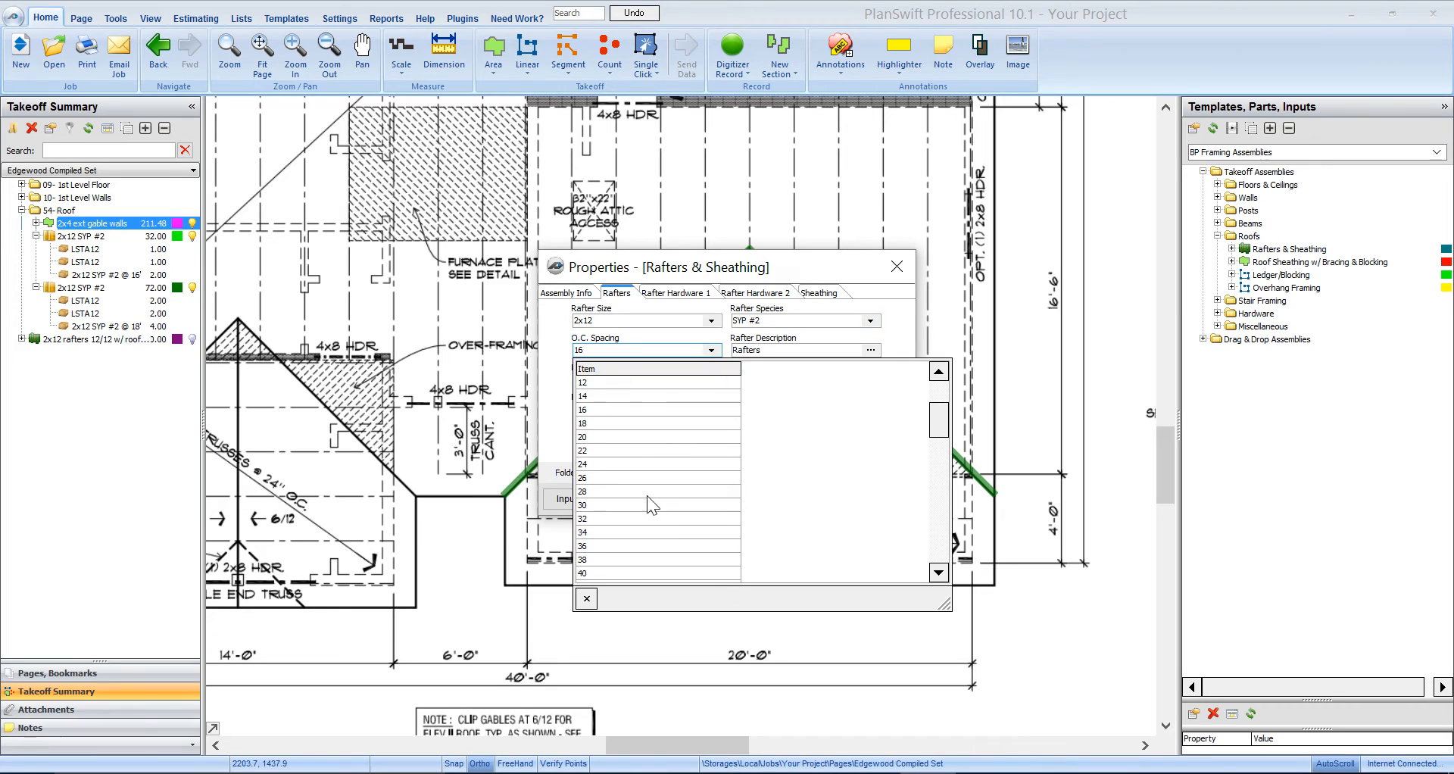
pyautogui.click(625, 464)
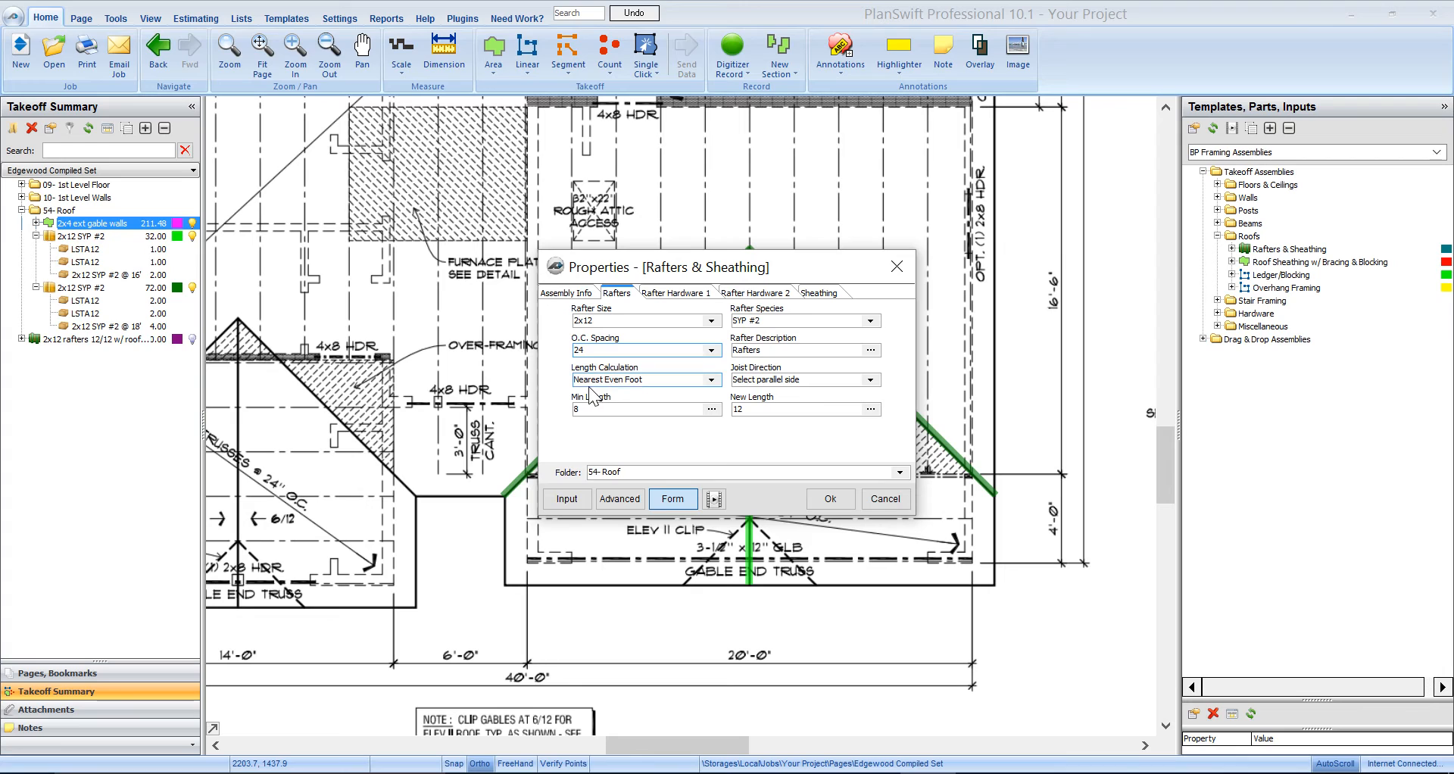
pyautogui.click(712, 380)
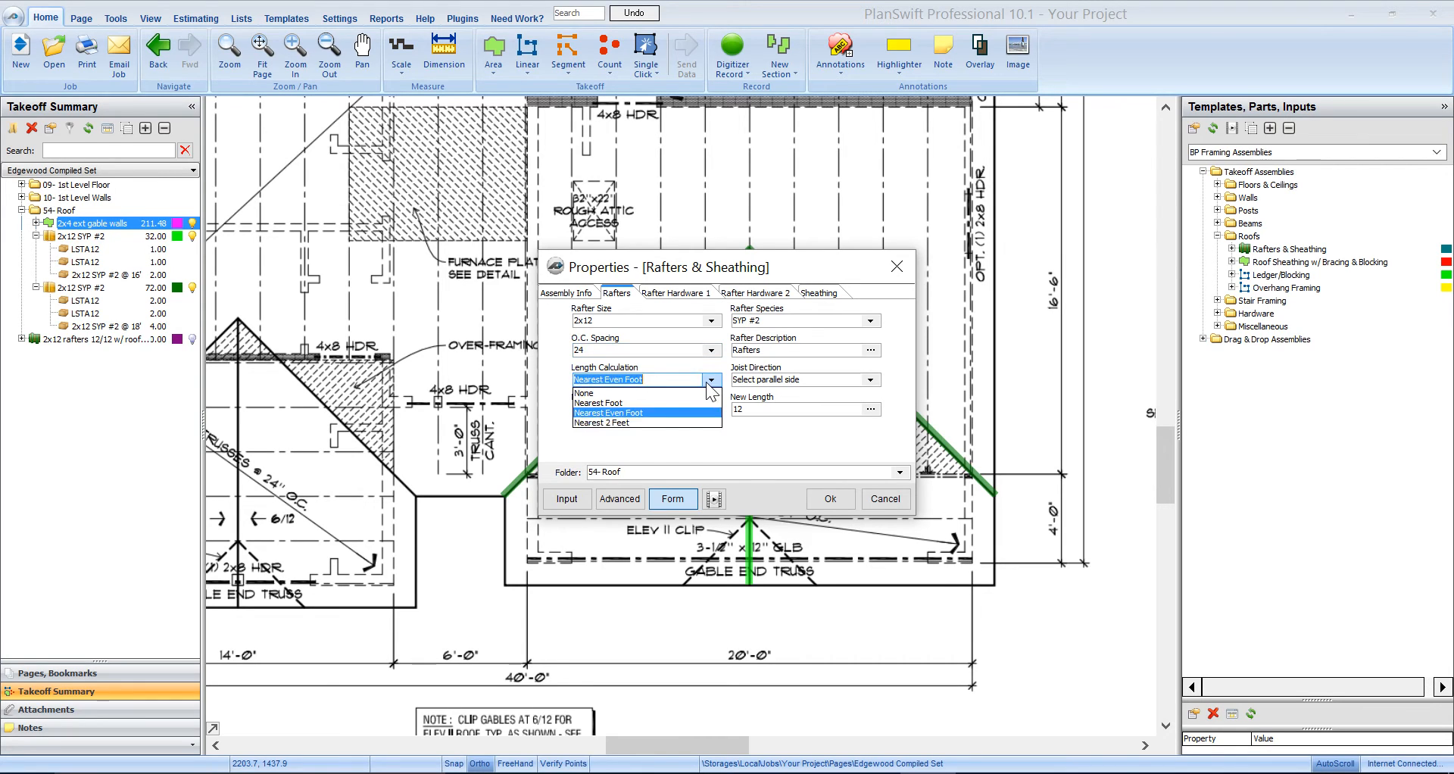
pyautogui.click(631, 423)
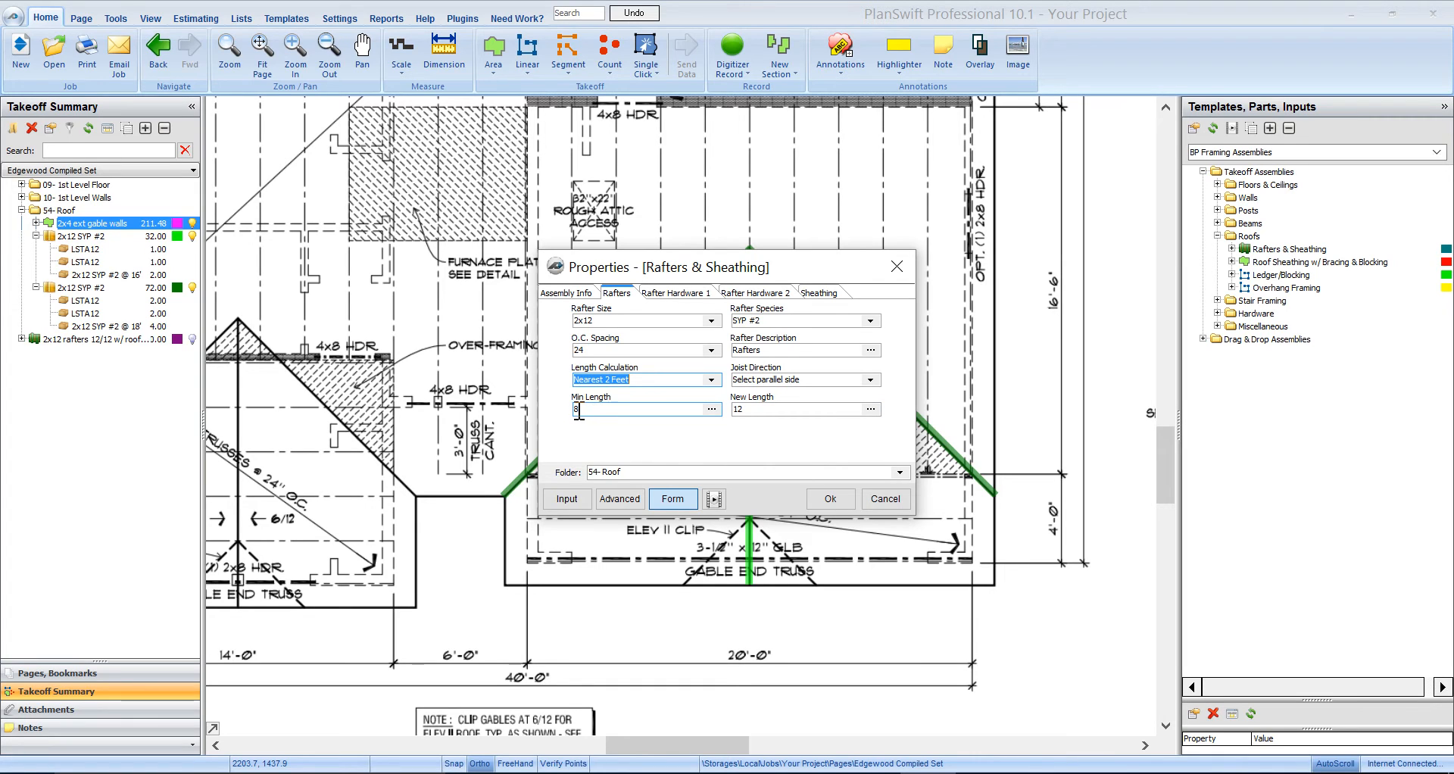
# - Review the rafter length and both hardware settings, and keep the roof sheathing turned On
pyautogui.click(745, 412)
pyautogui.click(701, 295)
pyautogui.click(748, 296)
pyautogui.click(705, 296)
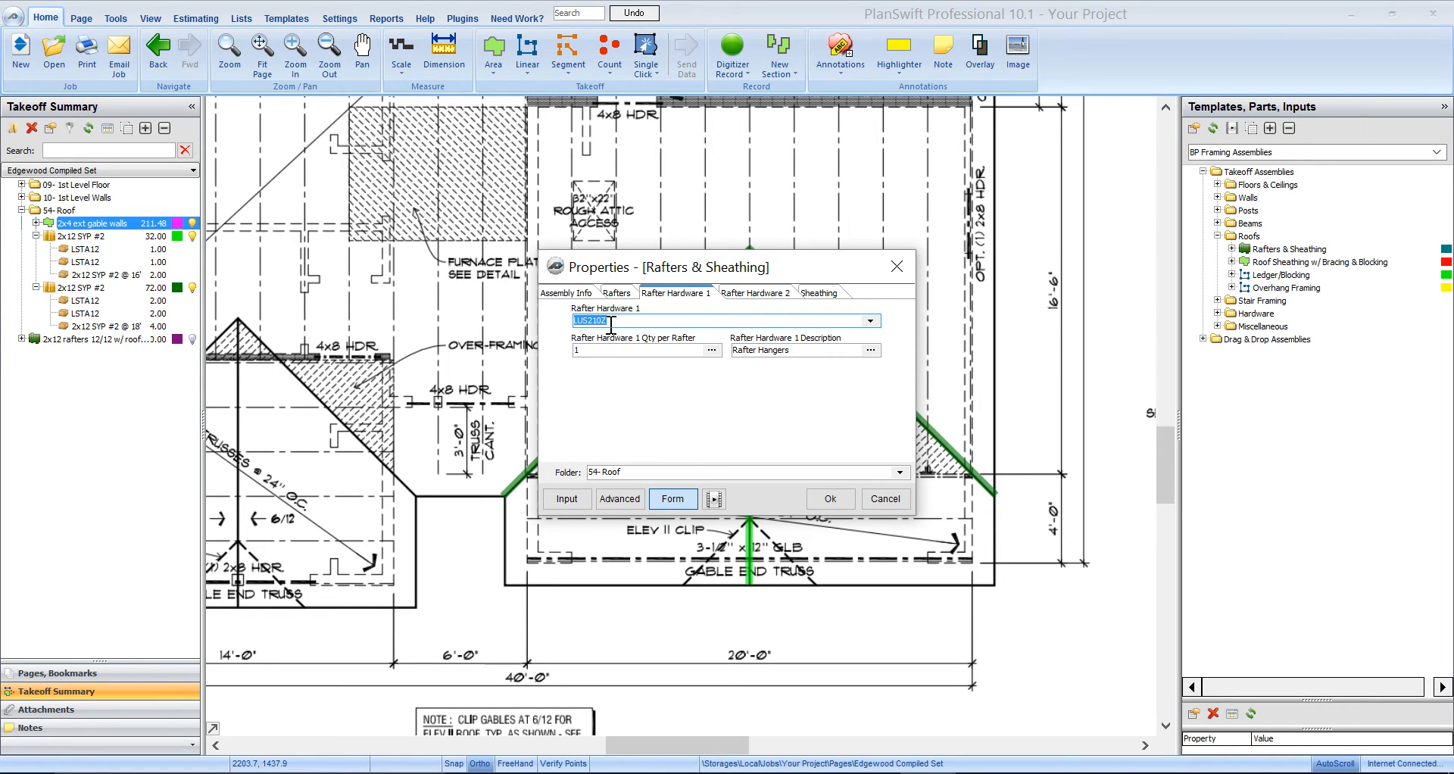
pyautogui.click(761, 294)
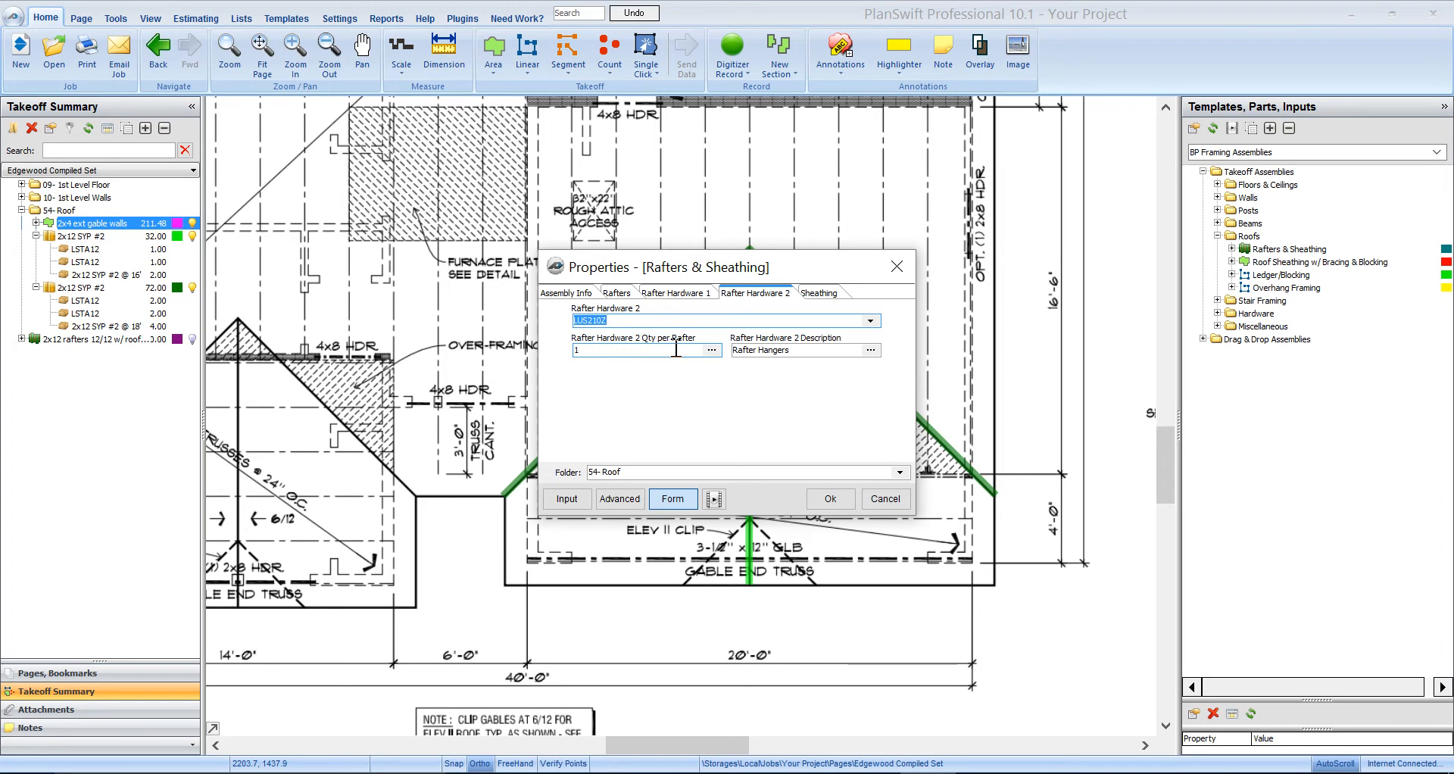
pyautogui.click(824, 295)
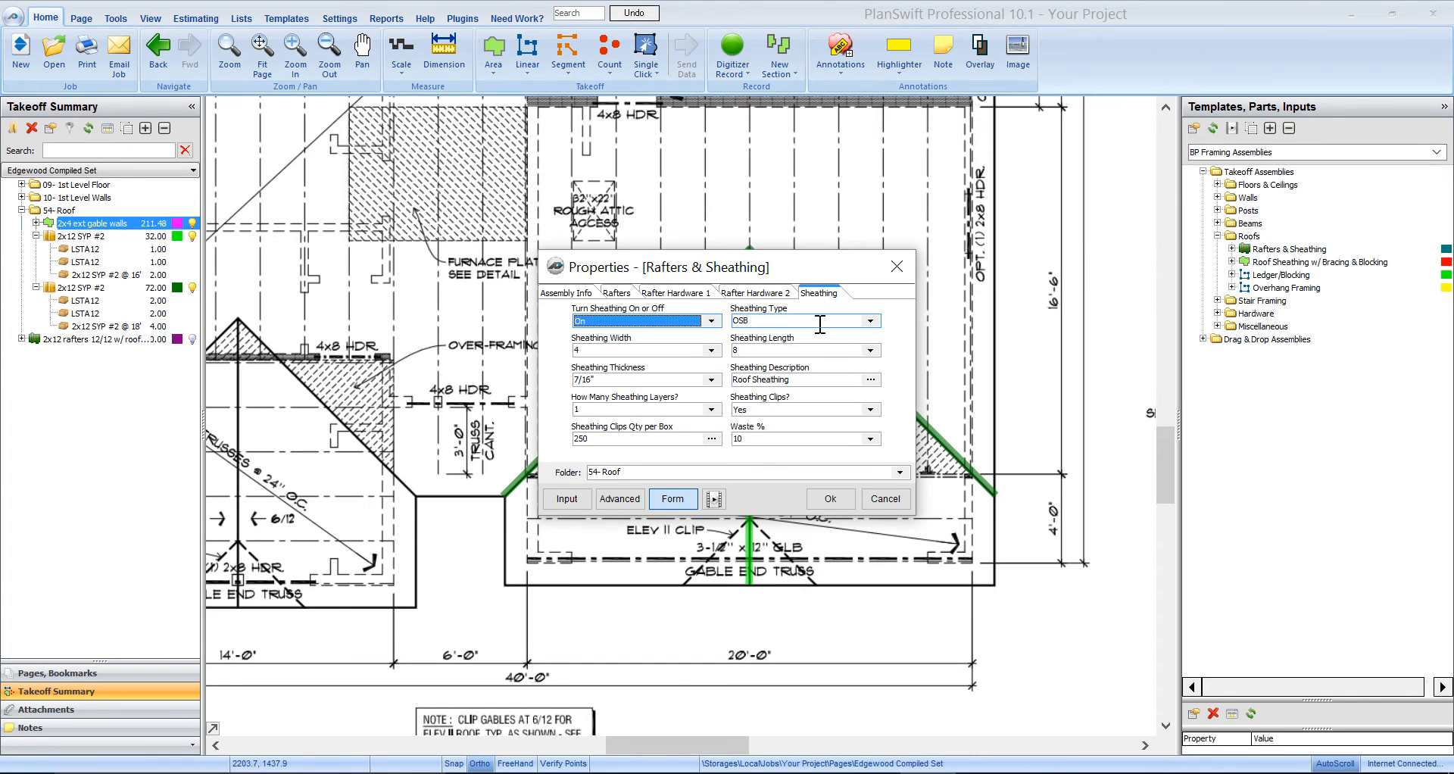
pyautogui.click(712, 322)
pyautogui.click(642, 334)
# - Check the Rafter Hardware 1 choices without changing the hanger, review the sheathing settings, and accept the assembly properties
pyautogui.click(694, 294)
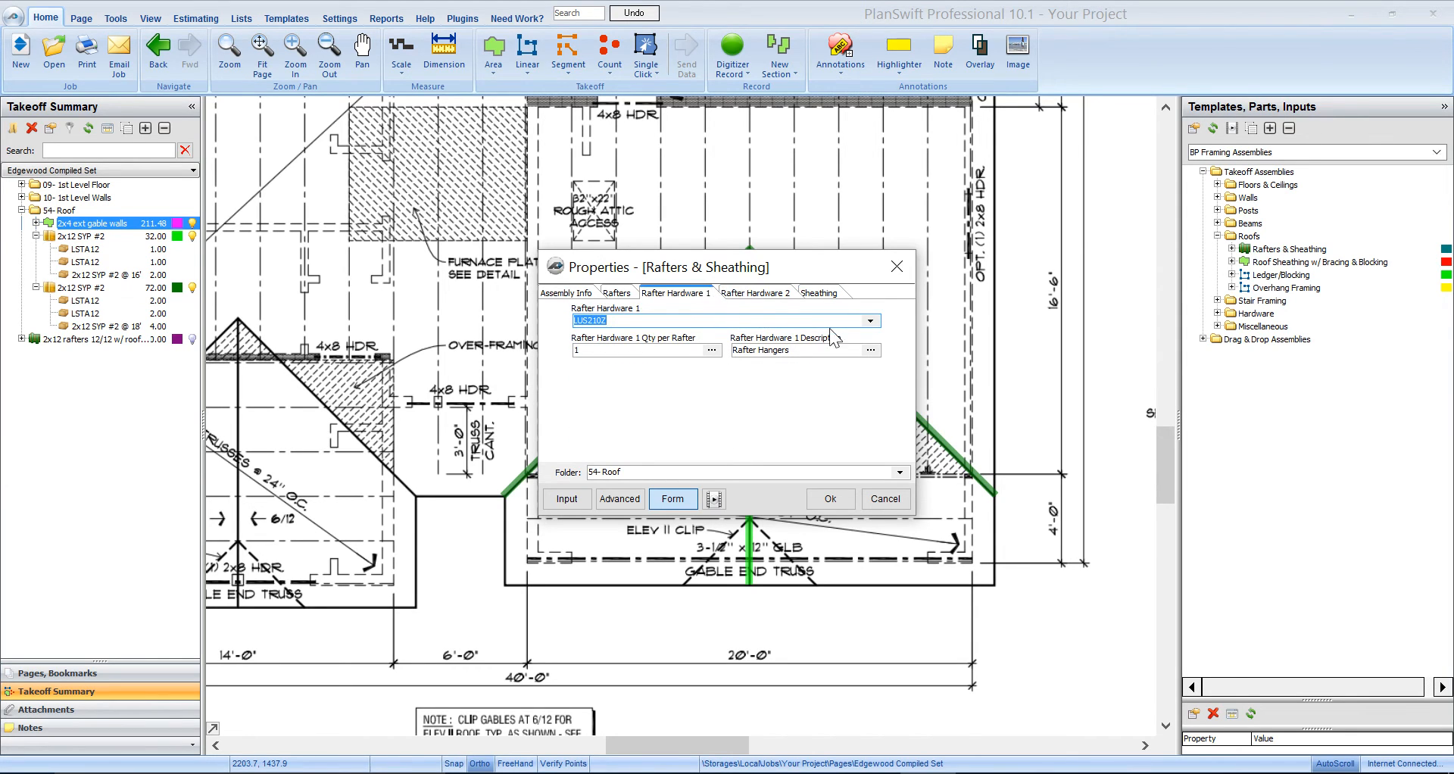
pyautogui.click(871, 322)
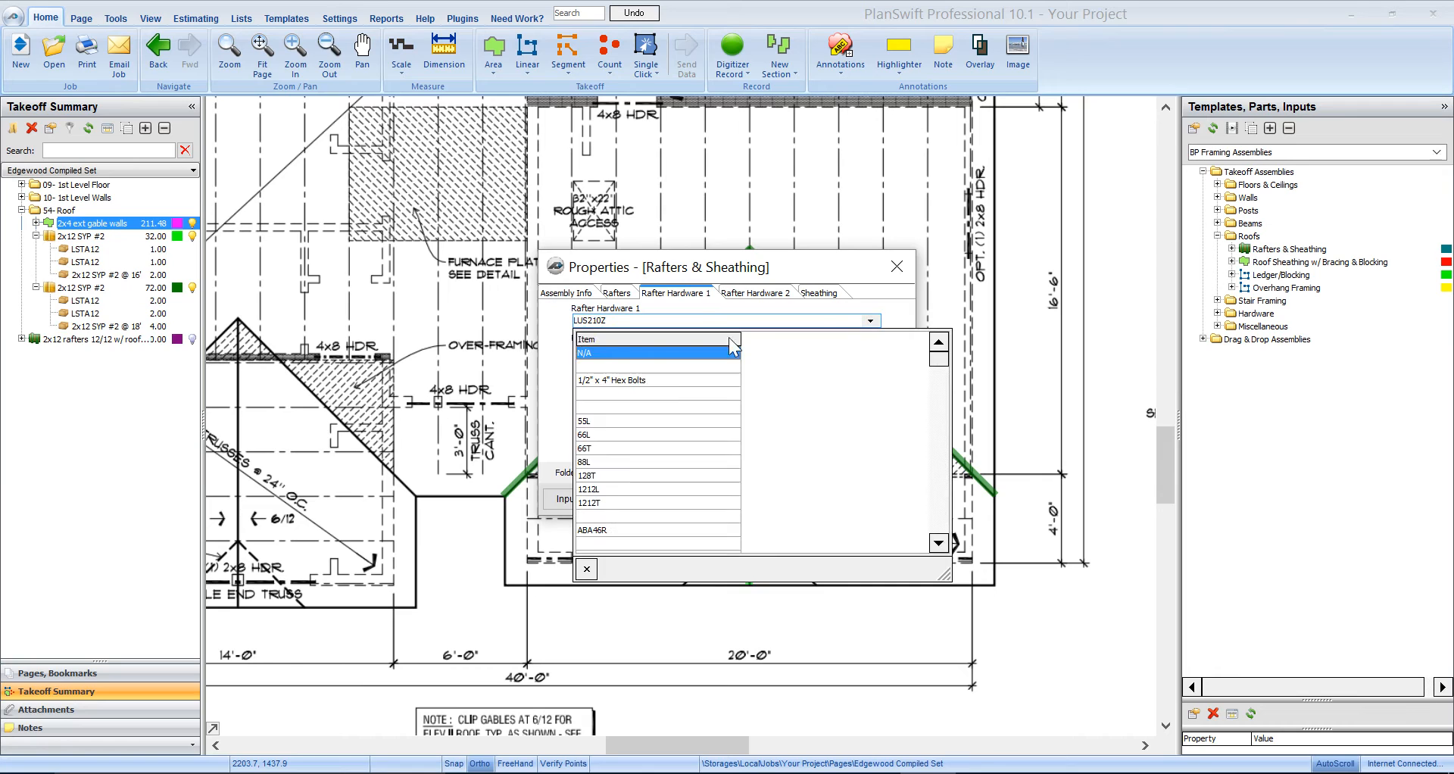
pyautogui.click(587, 566)
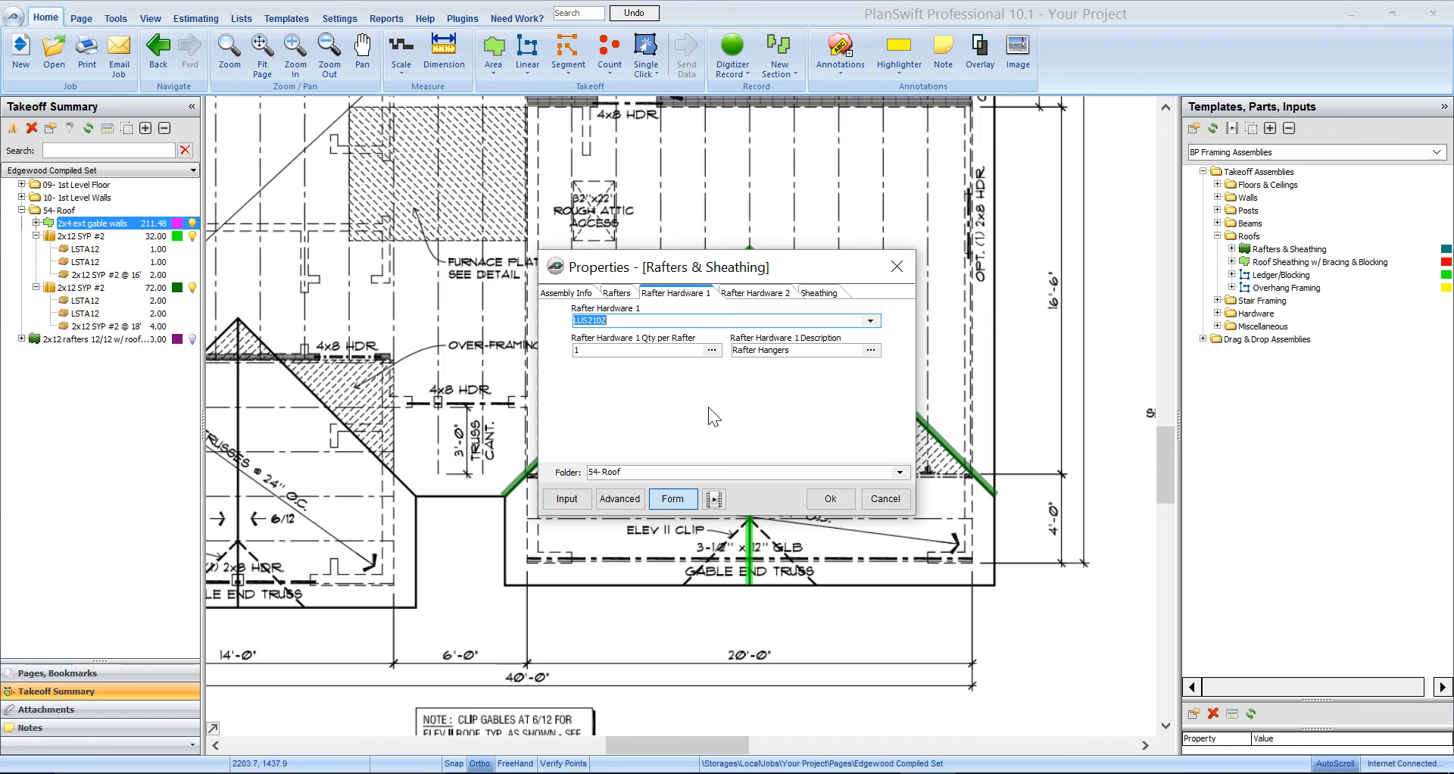
pyautogui.click(827, 297)
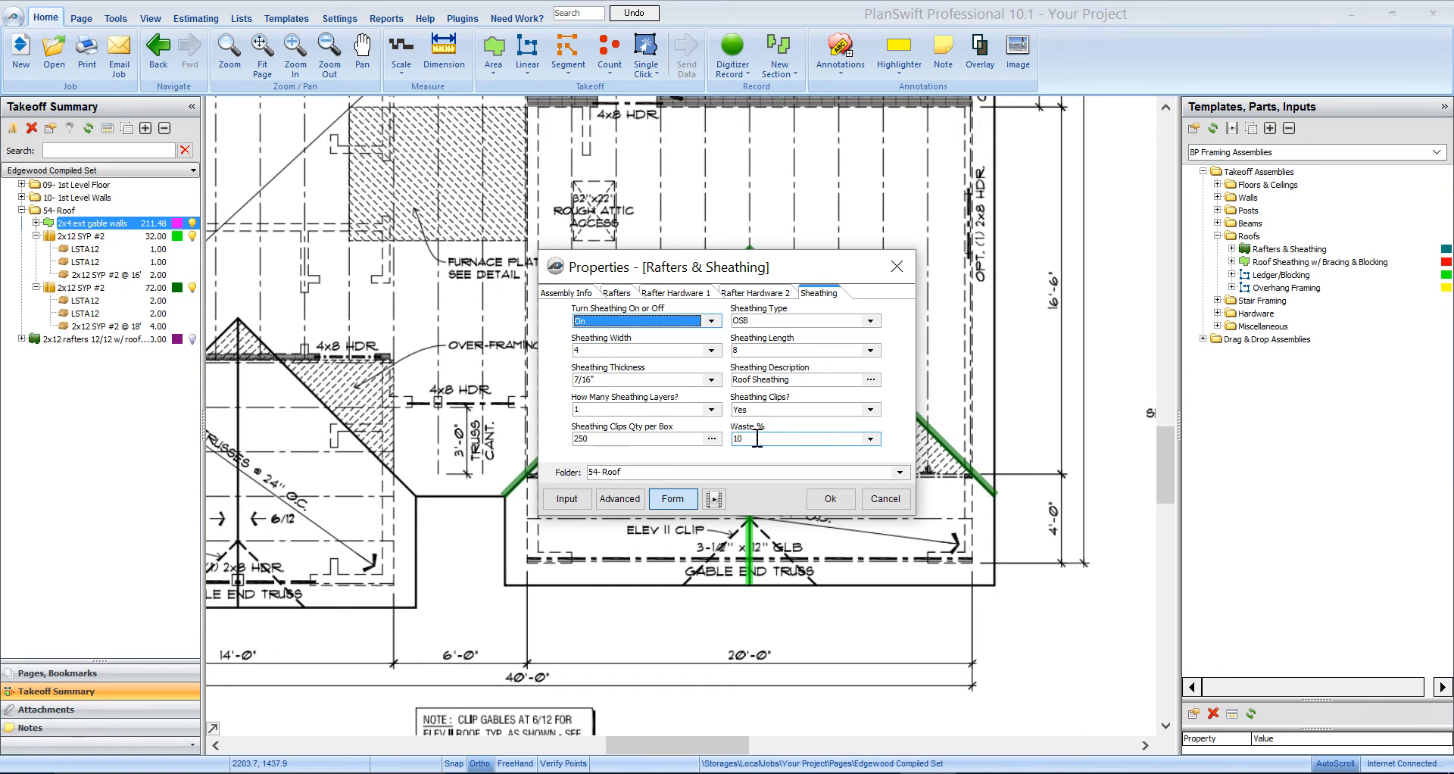
pyautogui.click(830, 498)
# - Outline the rafter and sheathing area over the right half of the garage gable, between ridge beam, valley beam and eave corner
pyautogui.click(749, 585)
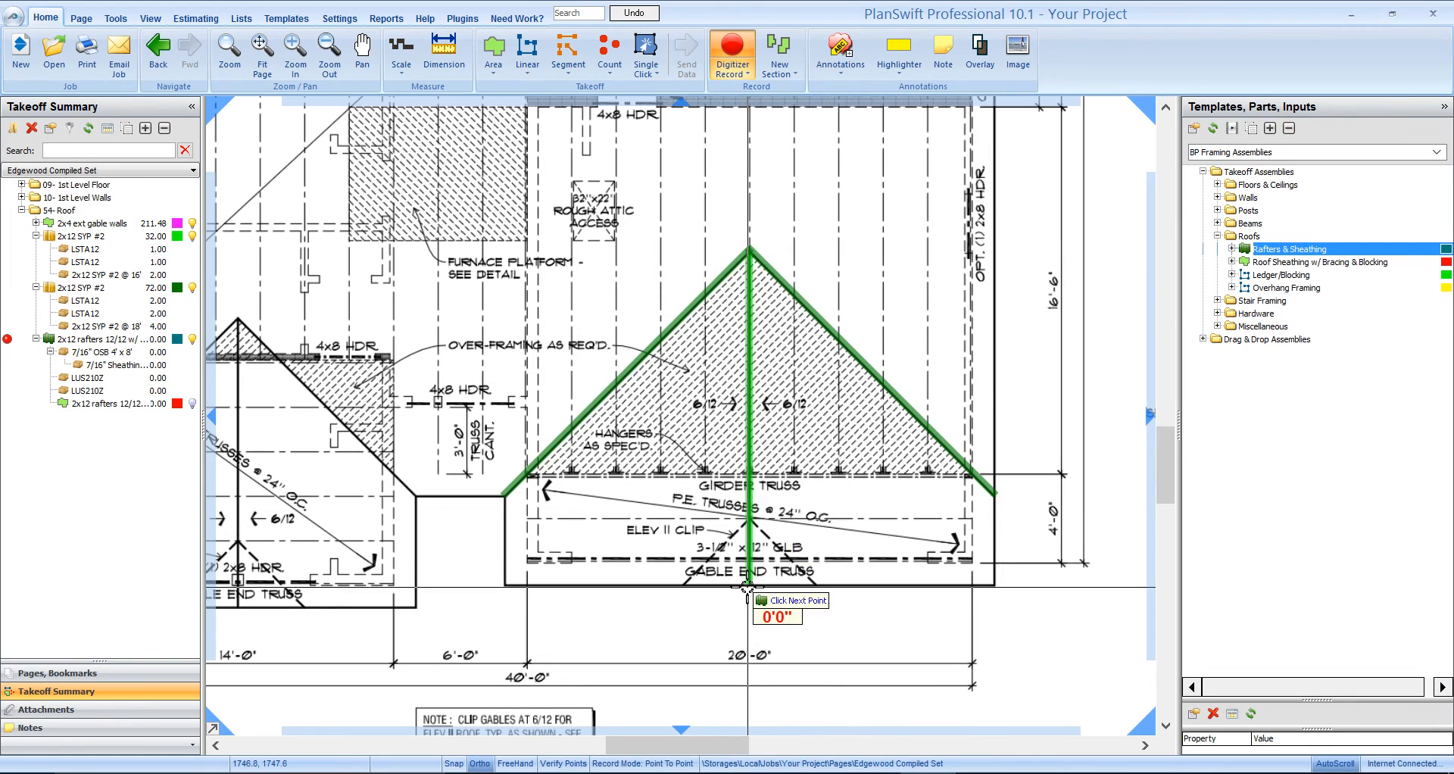
pyautogui.click(749, 249)
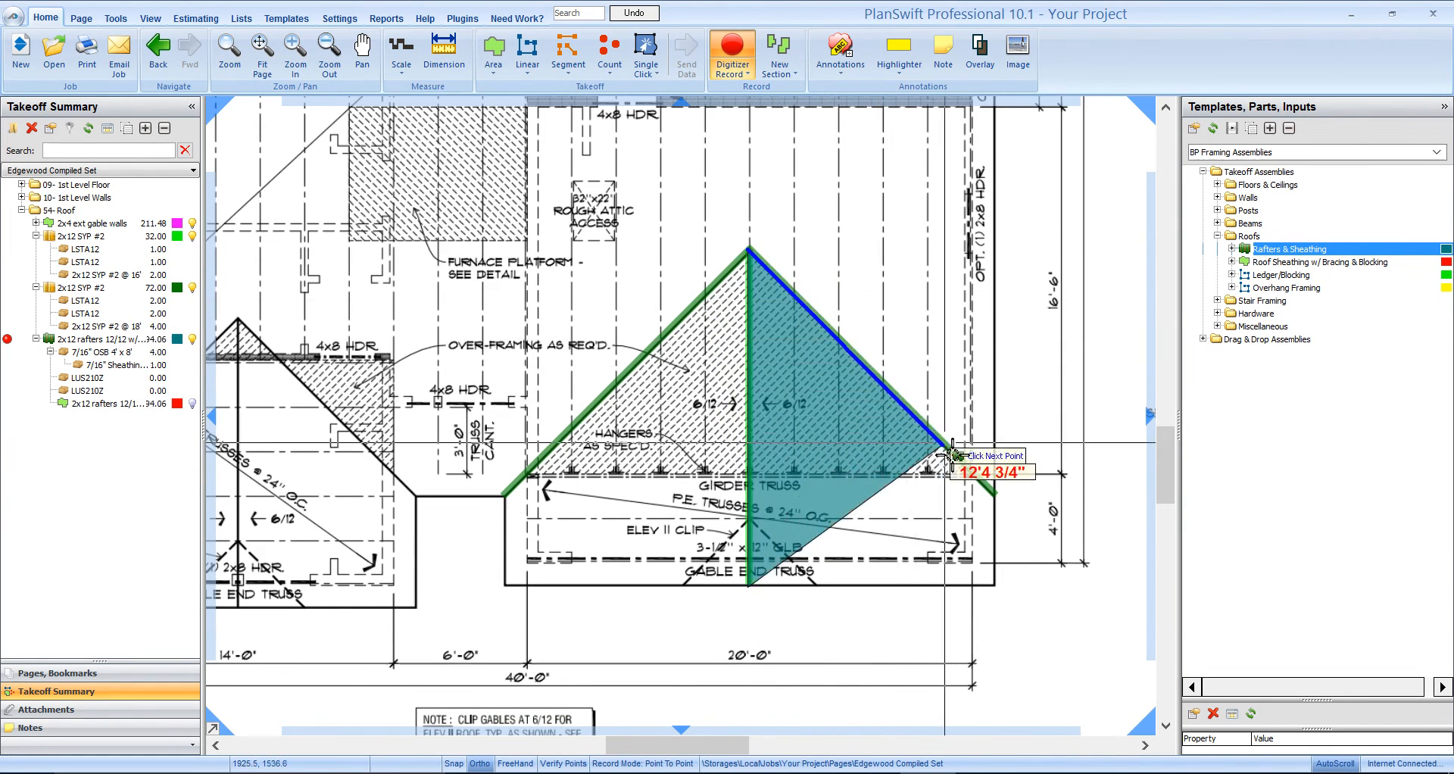
pyautogui.click(995, 493)
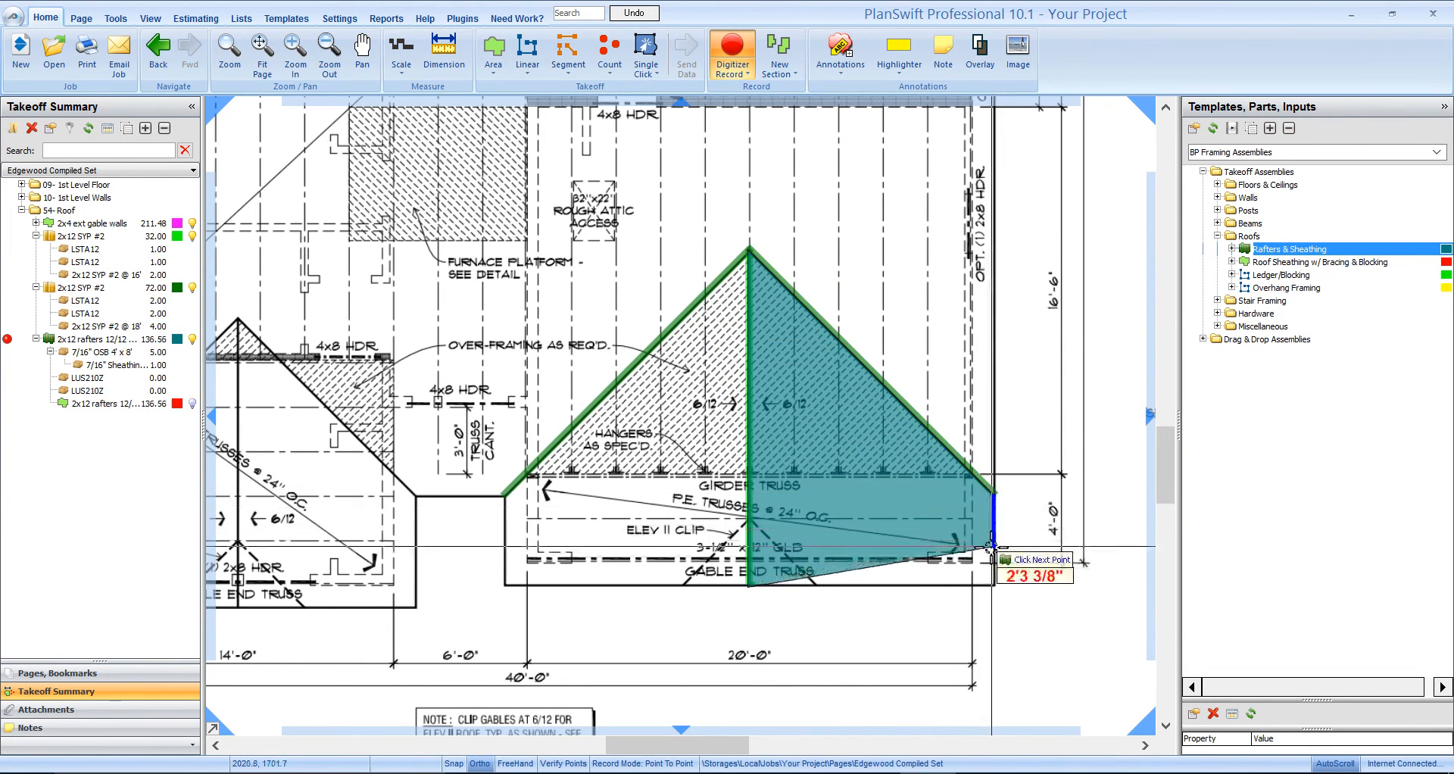
pyautogui.doubleClick(996, 587)
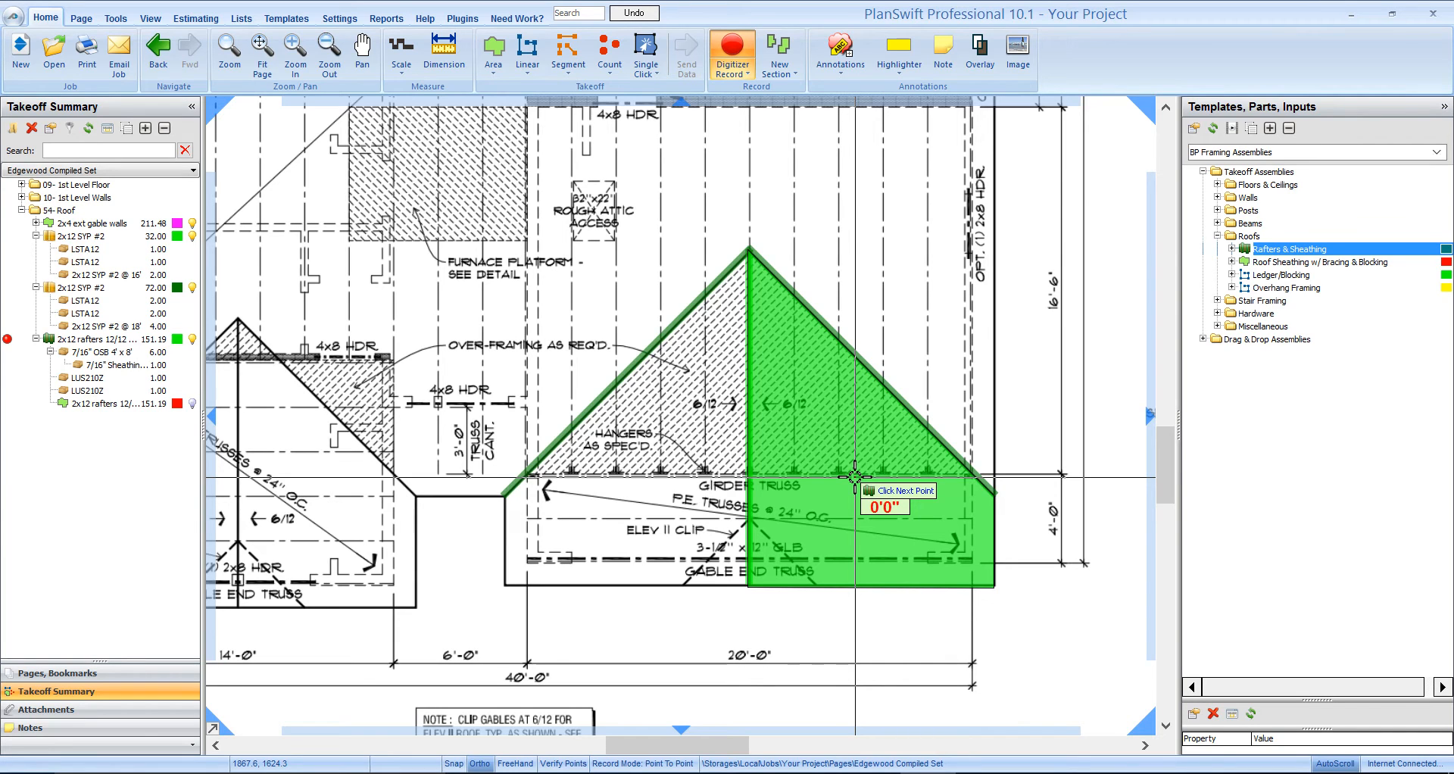
# - Outline the rafter and sheathing area over the left half of the garage gable, between ridge beam, valley beam and eave corner
pyautogui.click(749, 586)
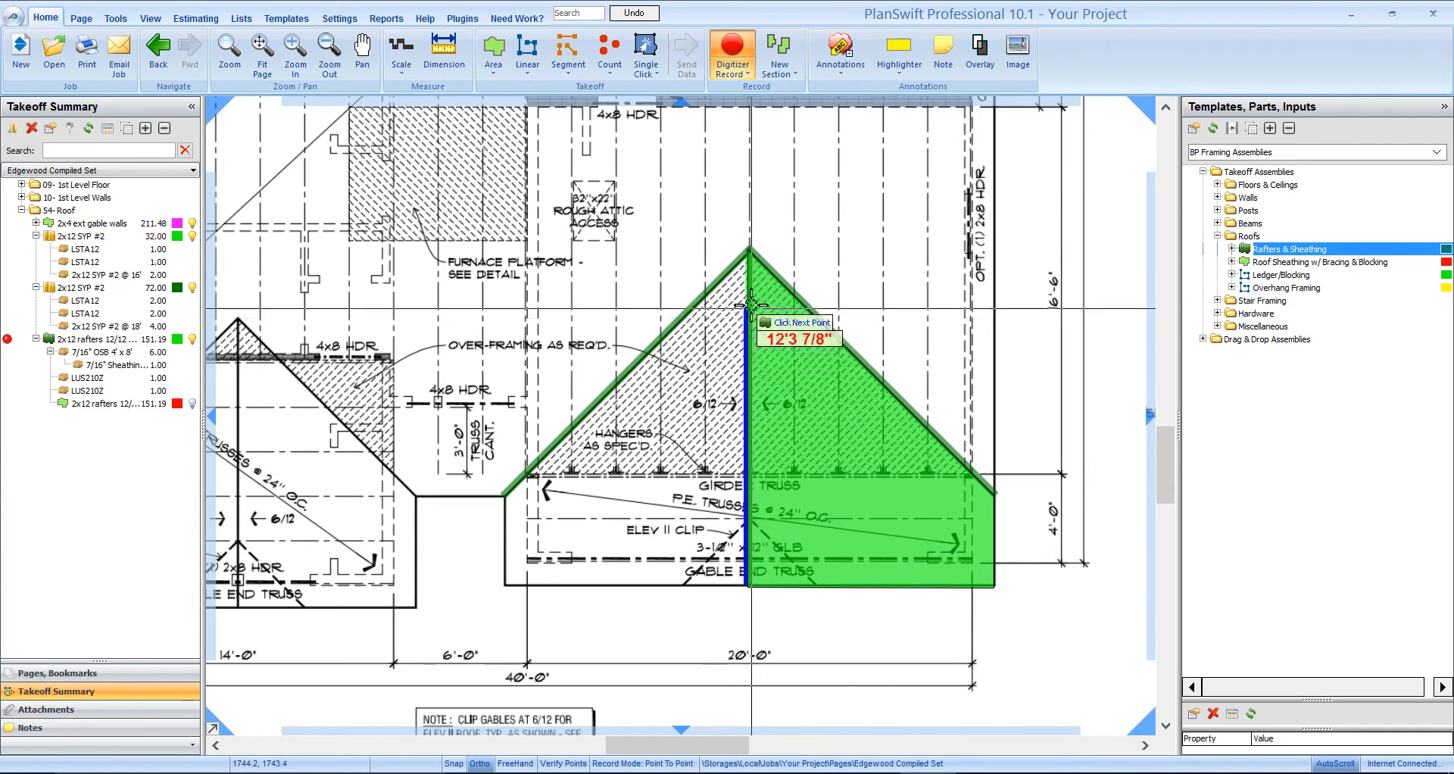
pyautogui.click(749, 248)
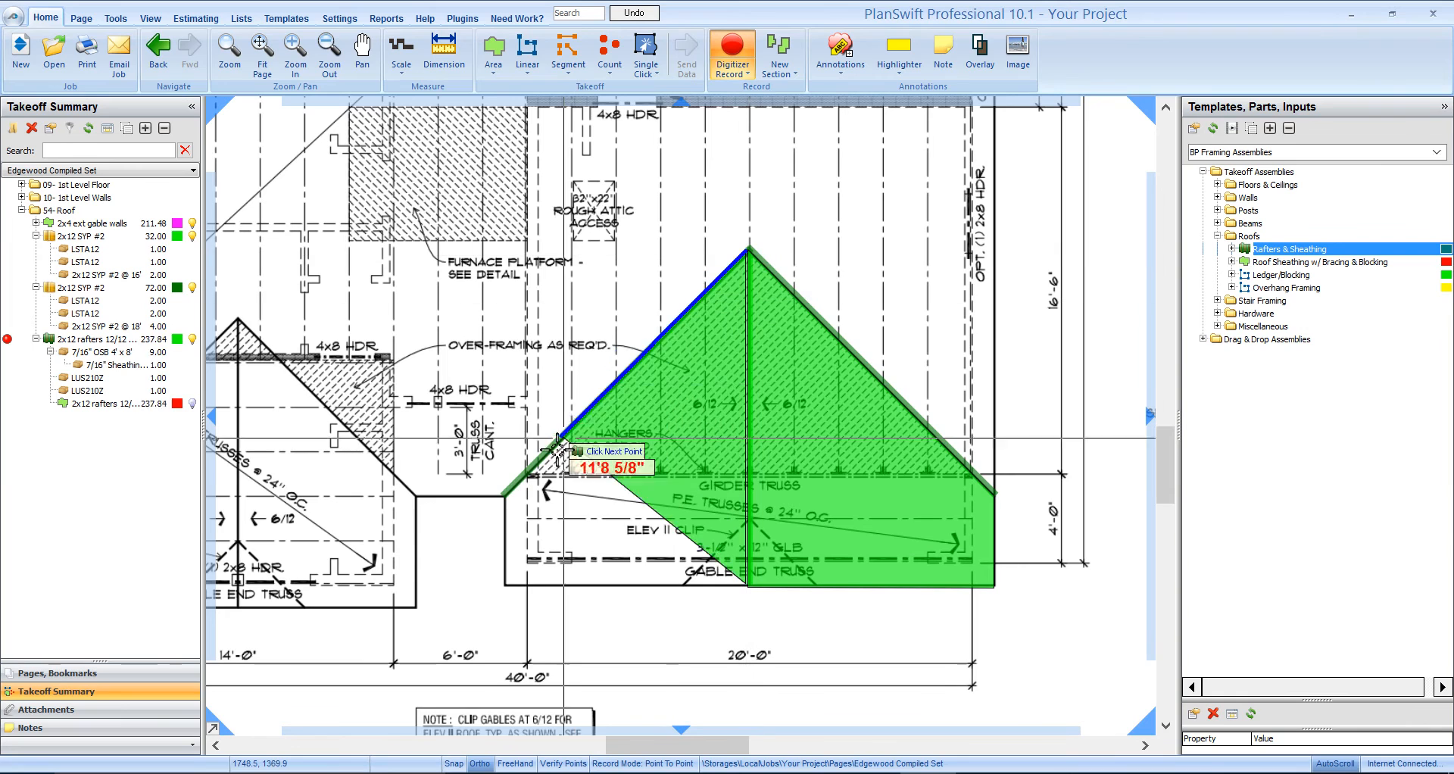
pyautogui.click(505, 496)
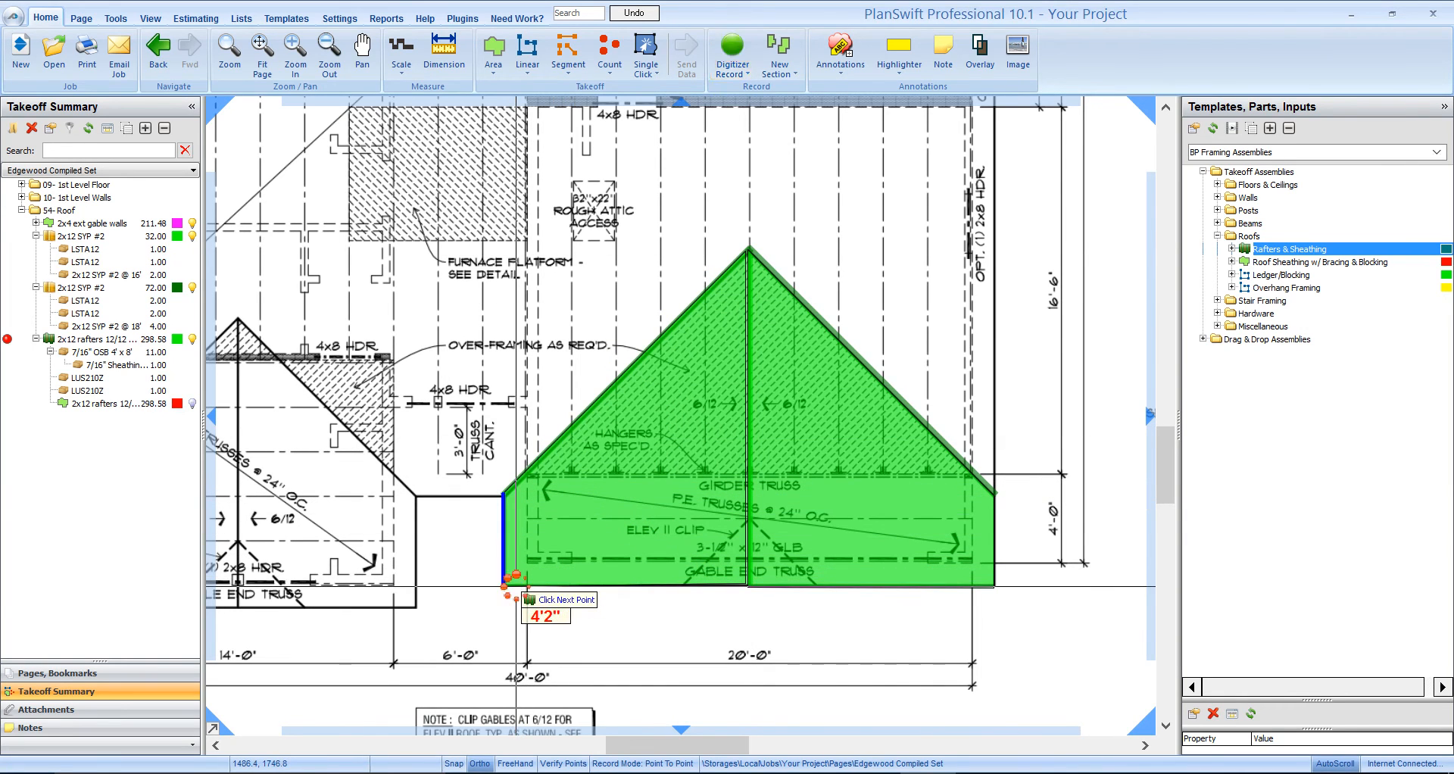
pyautogui.doubleClick(505, 586)
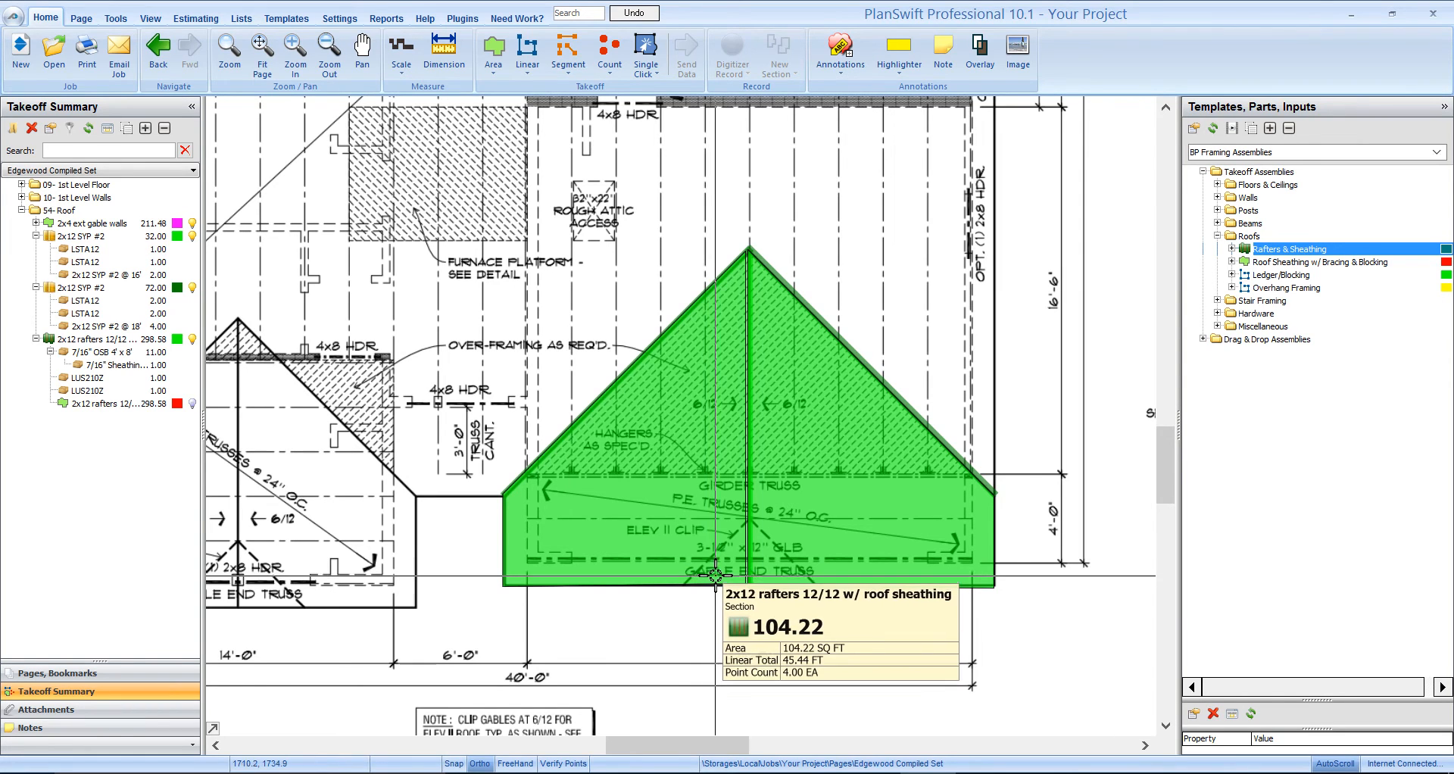
# - Draw the rafters across the right half of the garage gable, starting near the front end of the ridge
pyautogui.scroll(2, 842, 546)
pyautogui.click(841, 530)
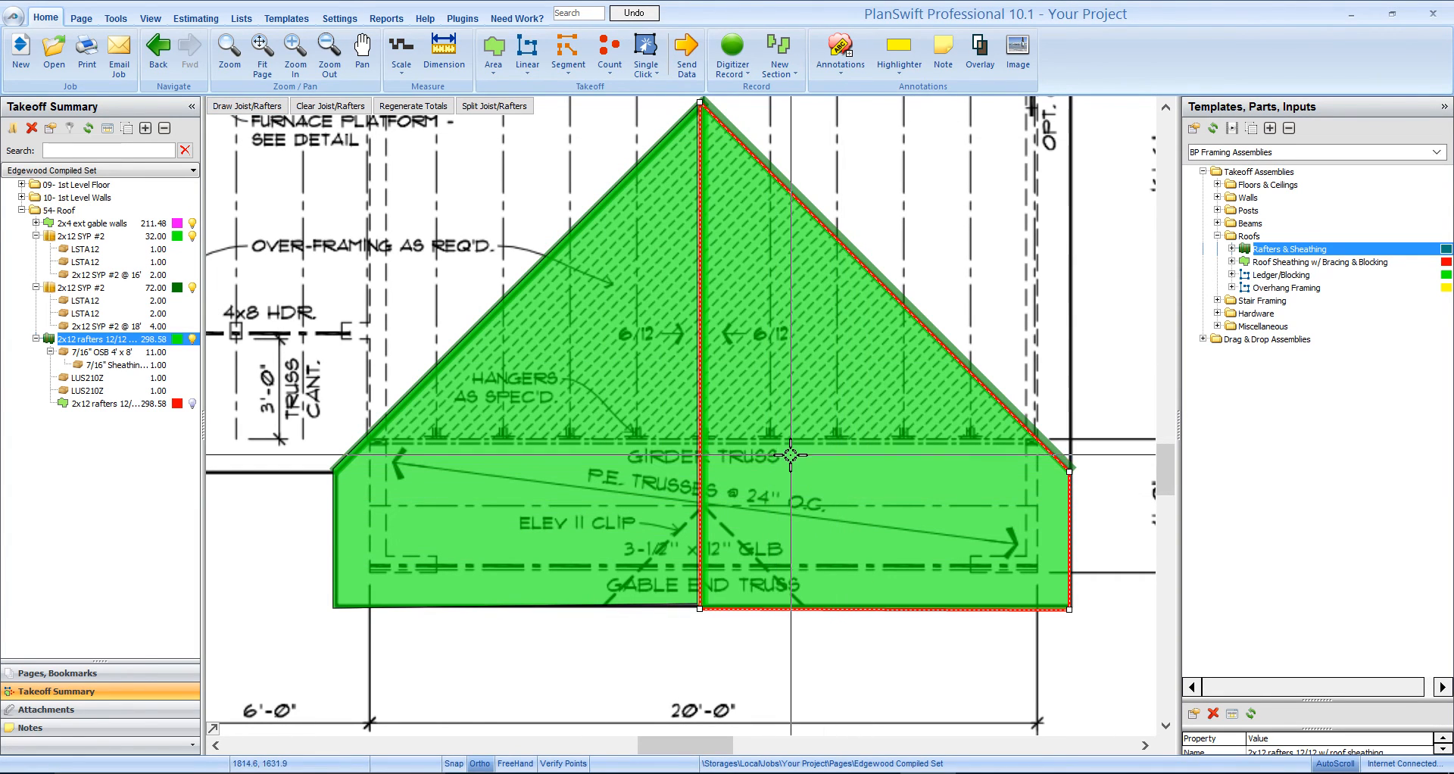
pyautogui.click(255, 113)
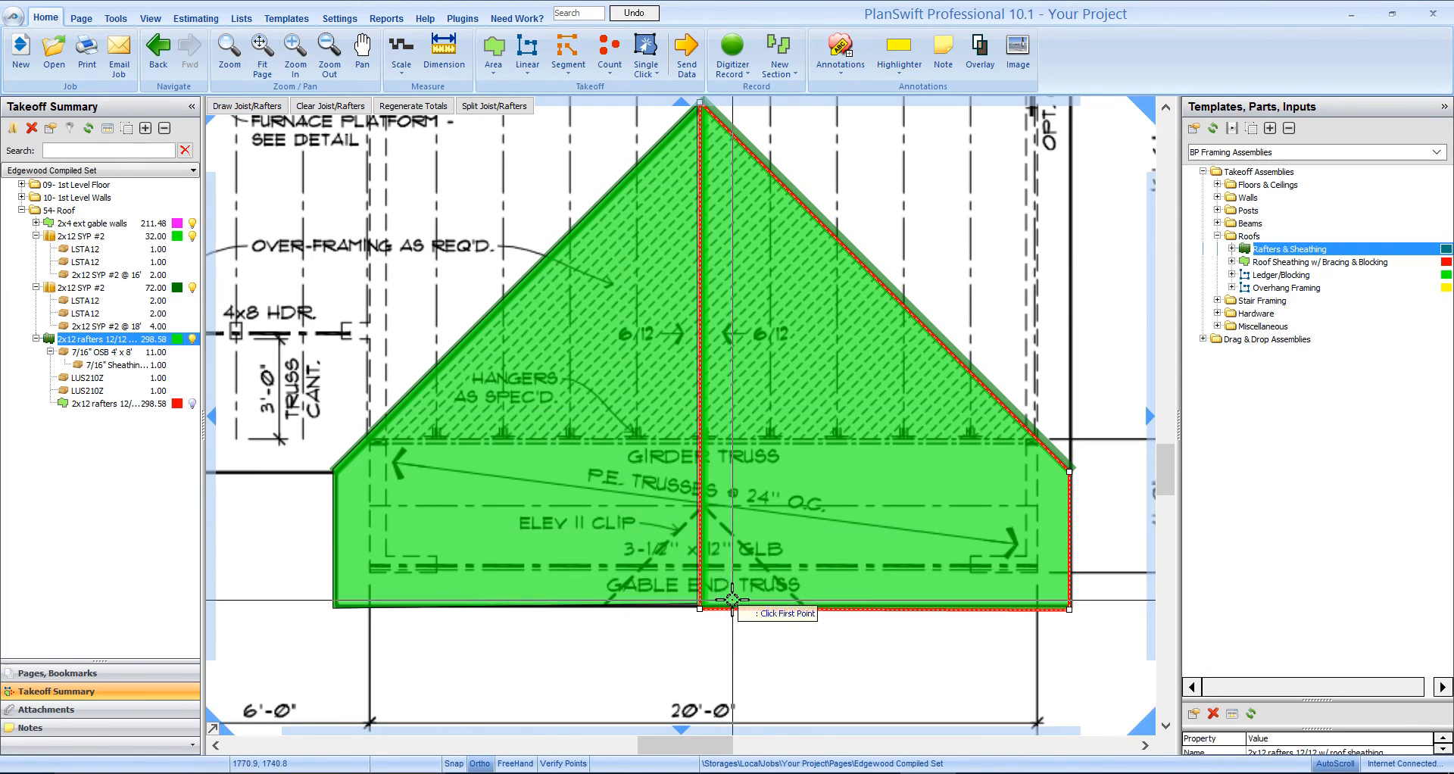
pyautogui.click(710, 598)
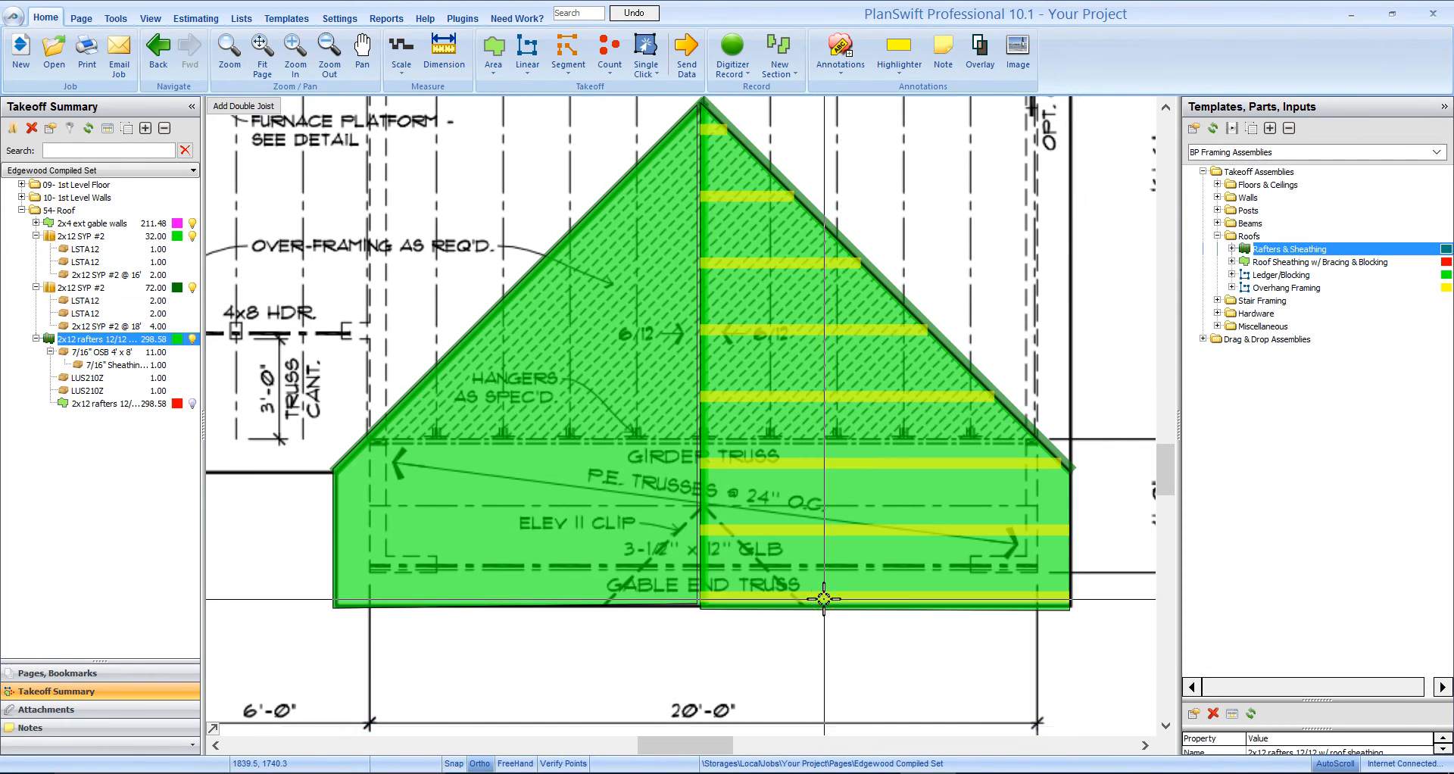
# - Draw the rafters across the left half of the garage gable, aligned with those on the right half
pyautogui.click(688, 594)
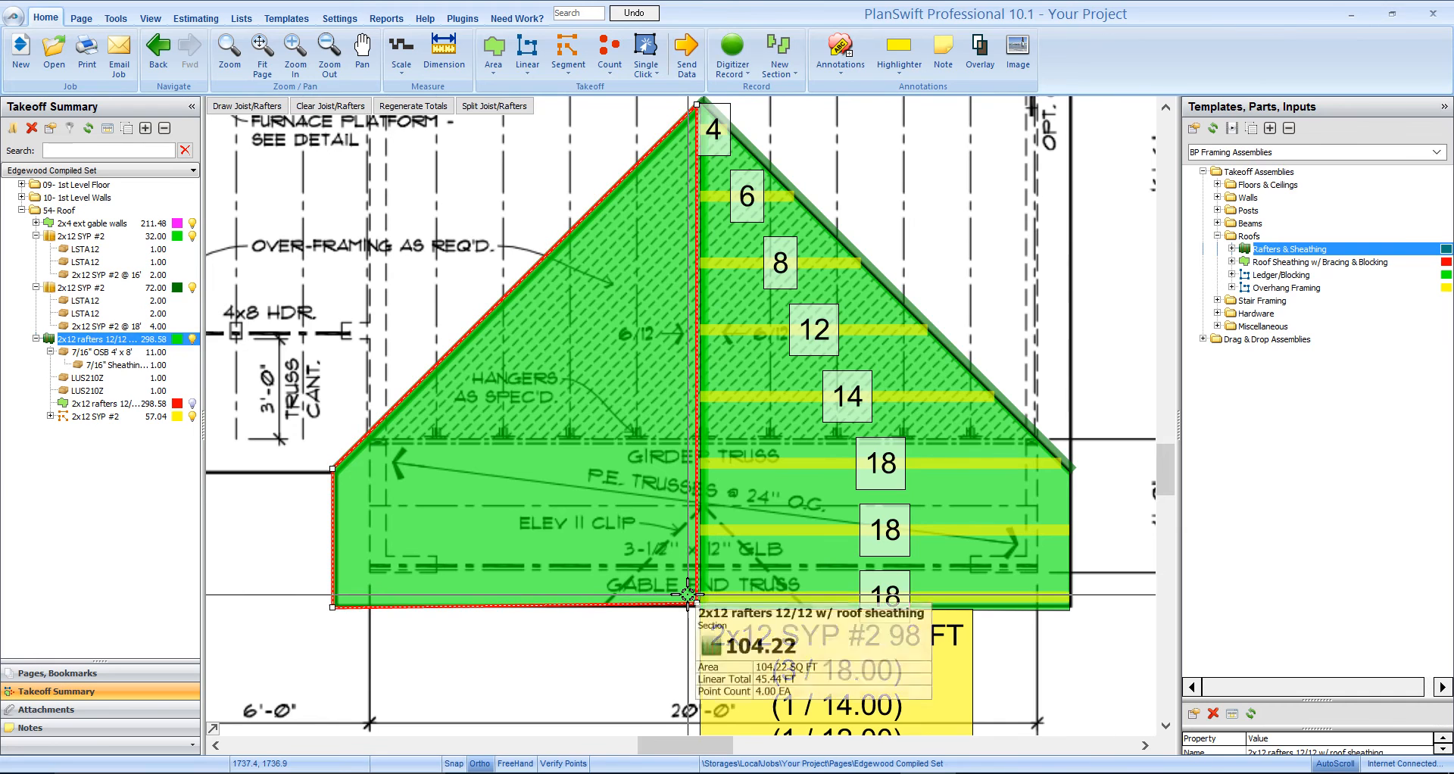
pyautogui.click(234, 106)
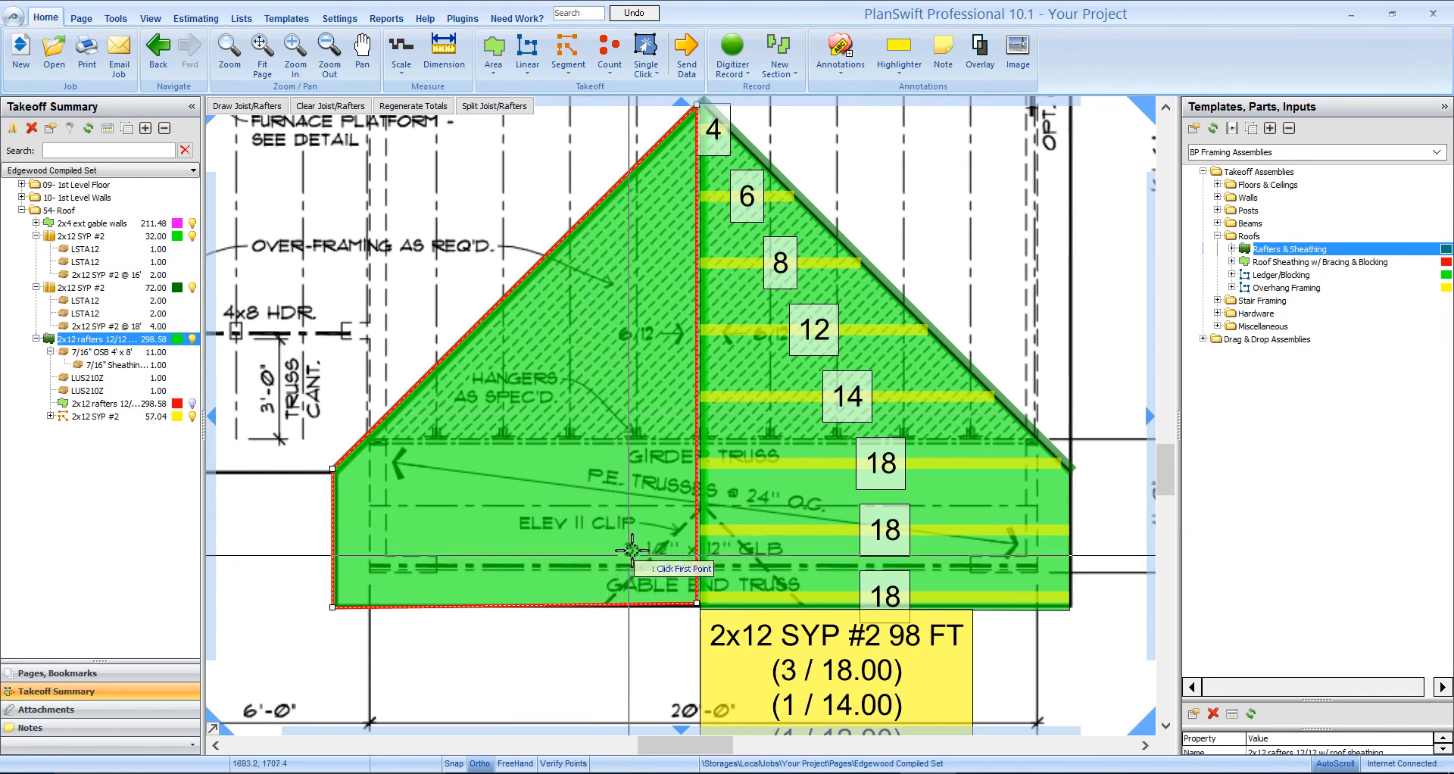
pyautogui.click(688, 531)
pyautogui.click(625, 537)
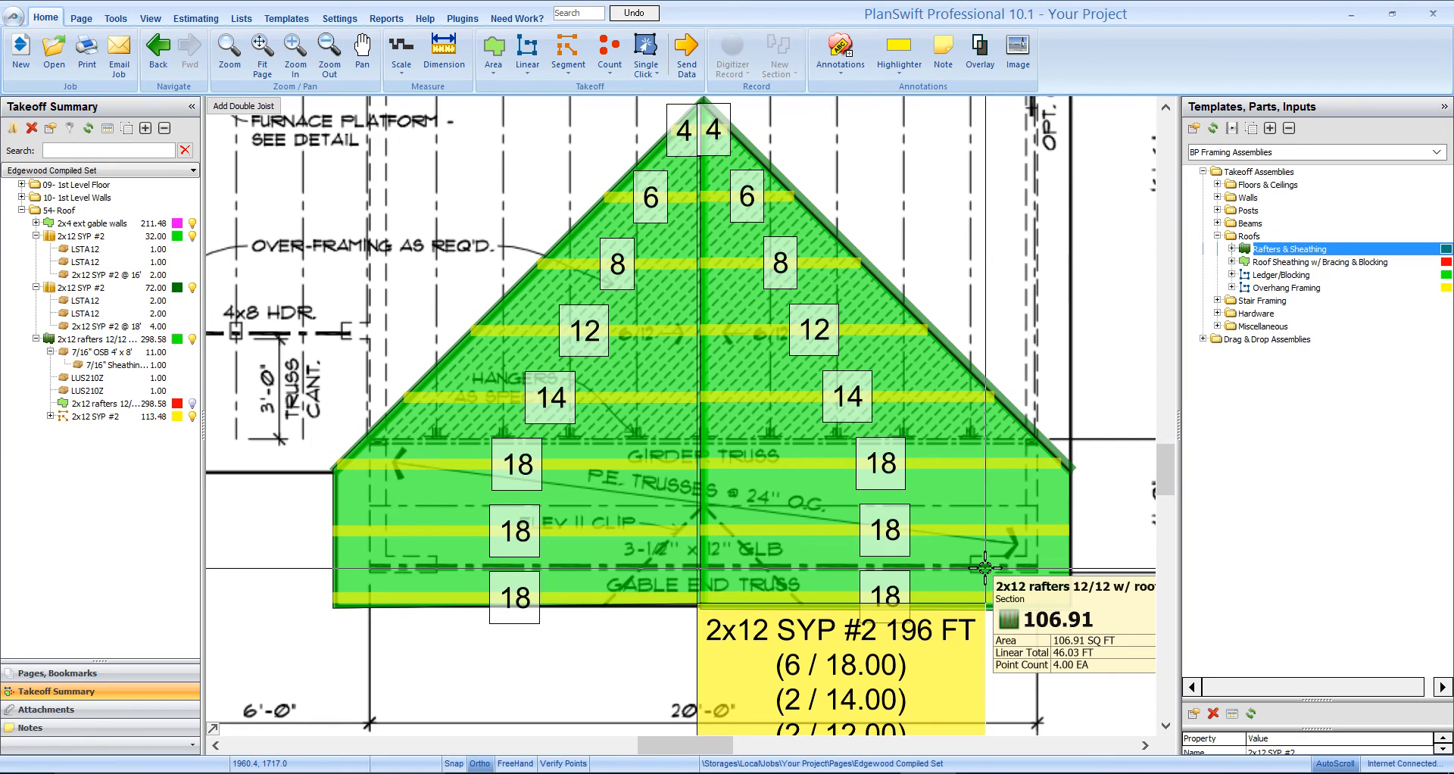
pyautogui.scroll(-2, 890, 500)
pyautogui.moveTo(890, 500); pyautogui.dragTo(1017, 410)
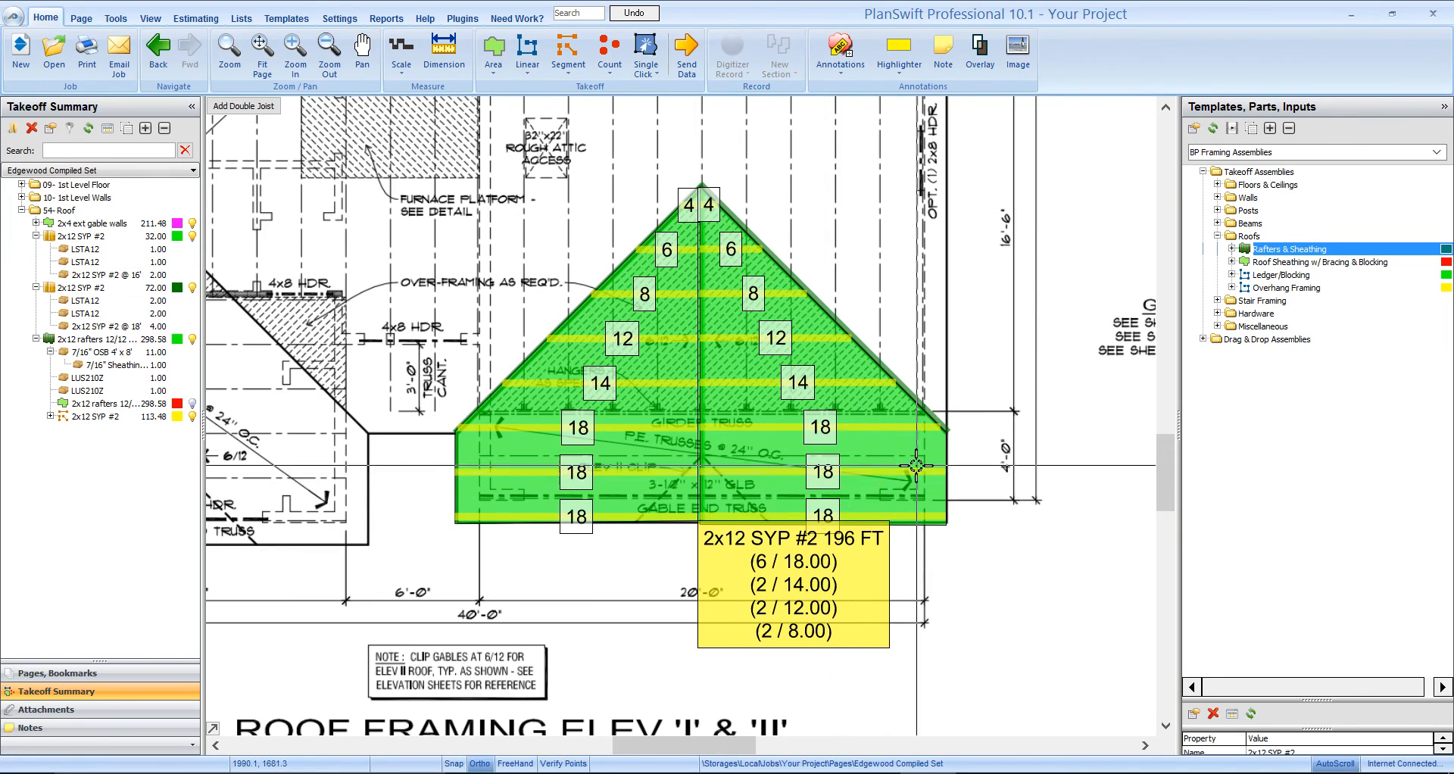
pyautogui.scroll(-3, 906, 587)
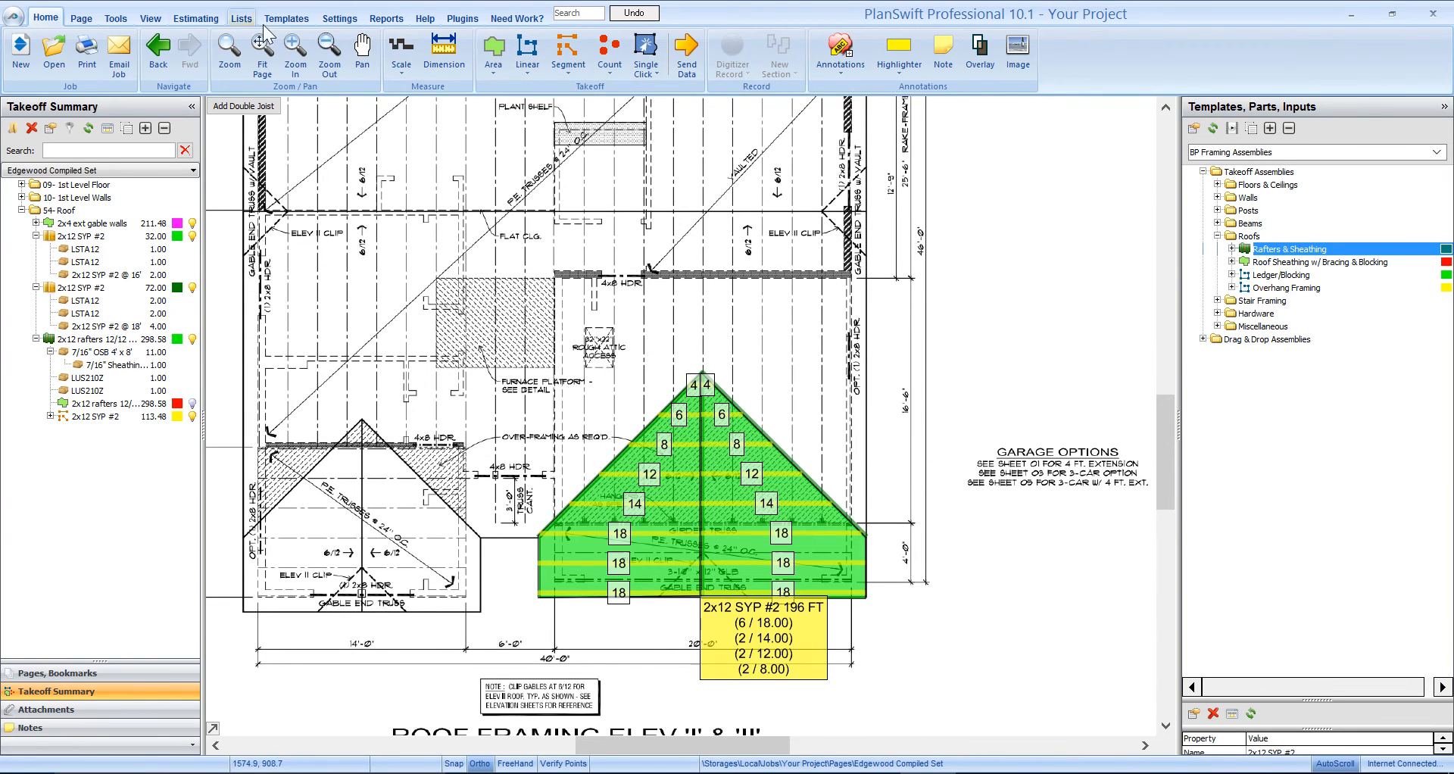
# - Review the 54- Roof materials in the Framing Materials By Location Report, and return to the roof framing plan
pyautogui.click(377, 22)
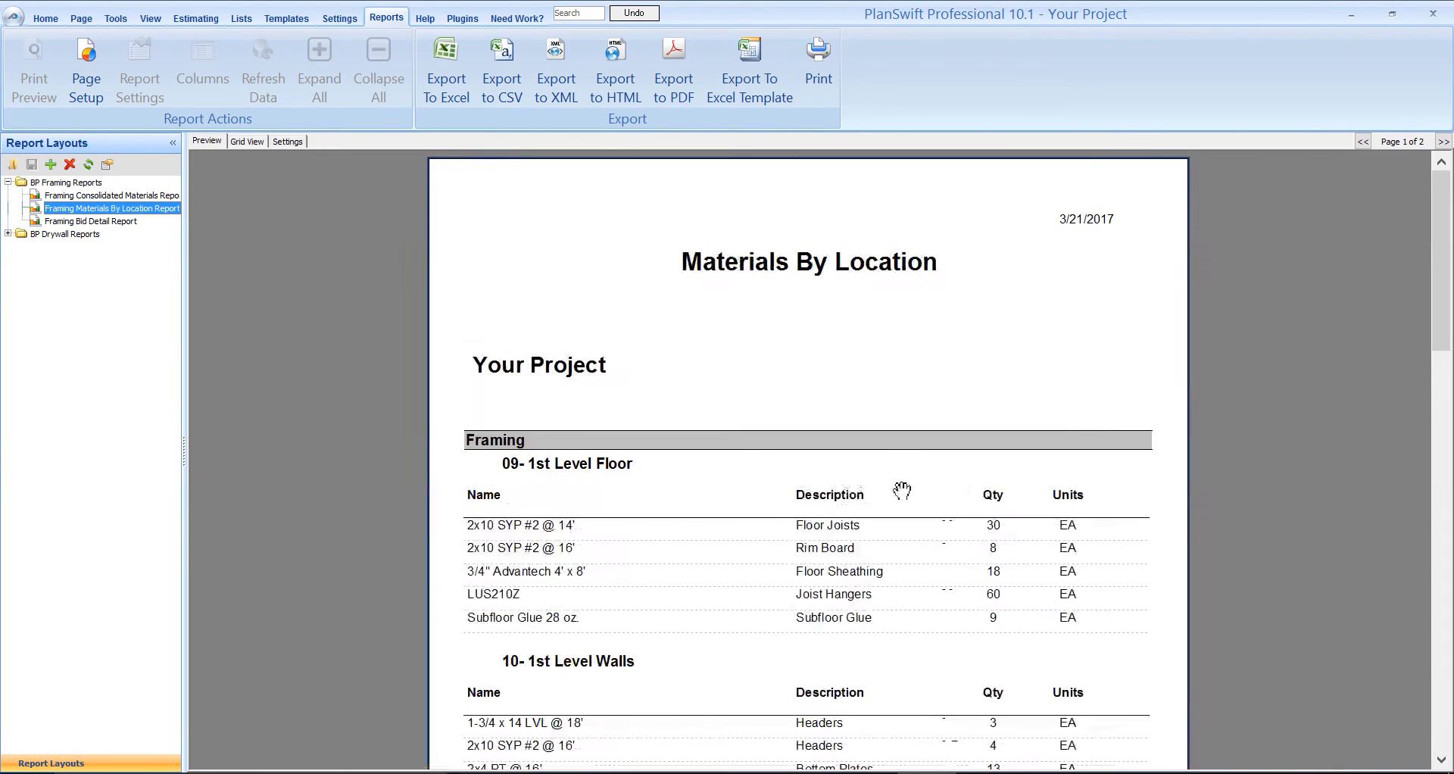
pyautogui.moveTo(1443, 257); pyautogui.dragTo(1421, 565)
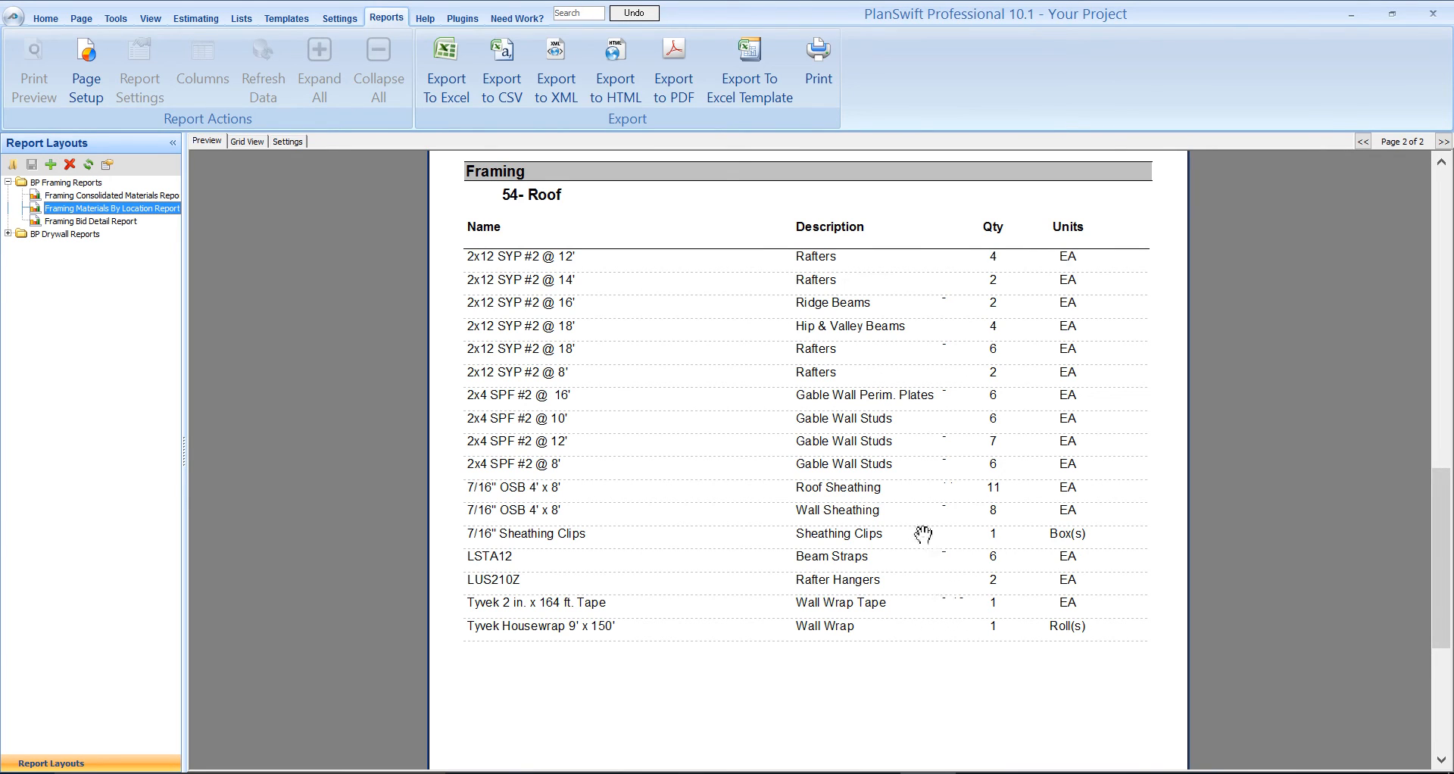
pyautogui.moveTo(1440, 542); pyautogui.dragTo(1412, 521)
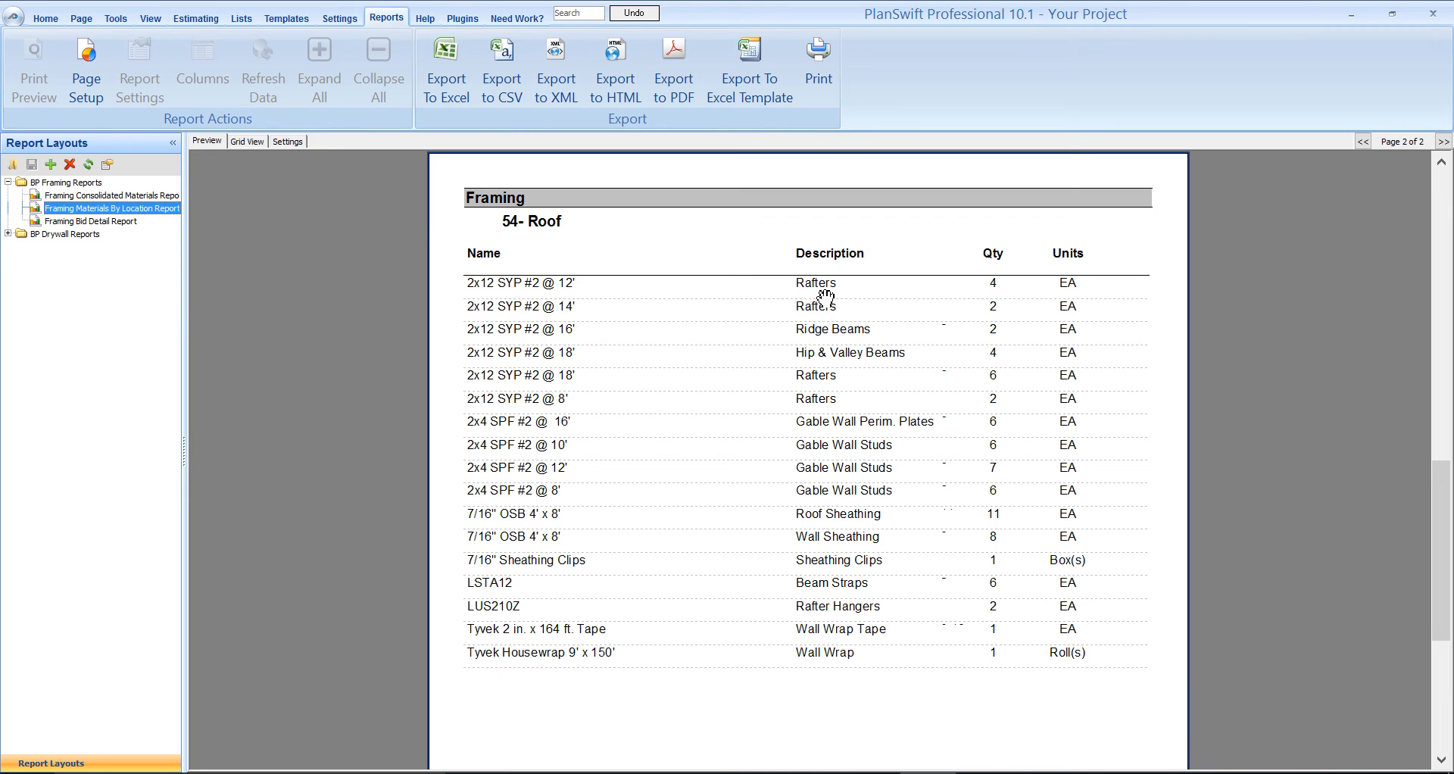
pyautogui.click(57, 20)
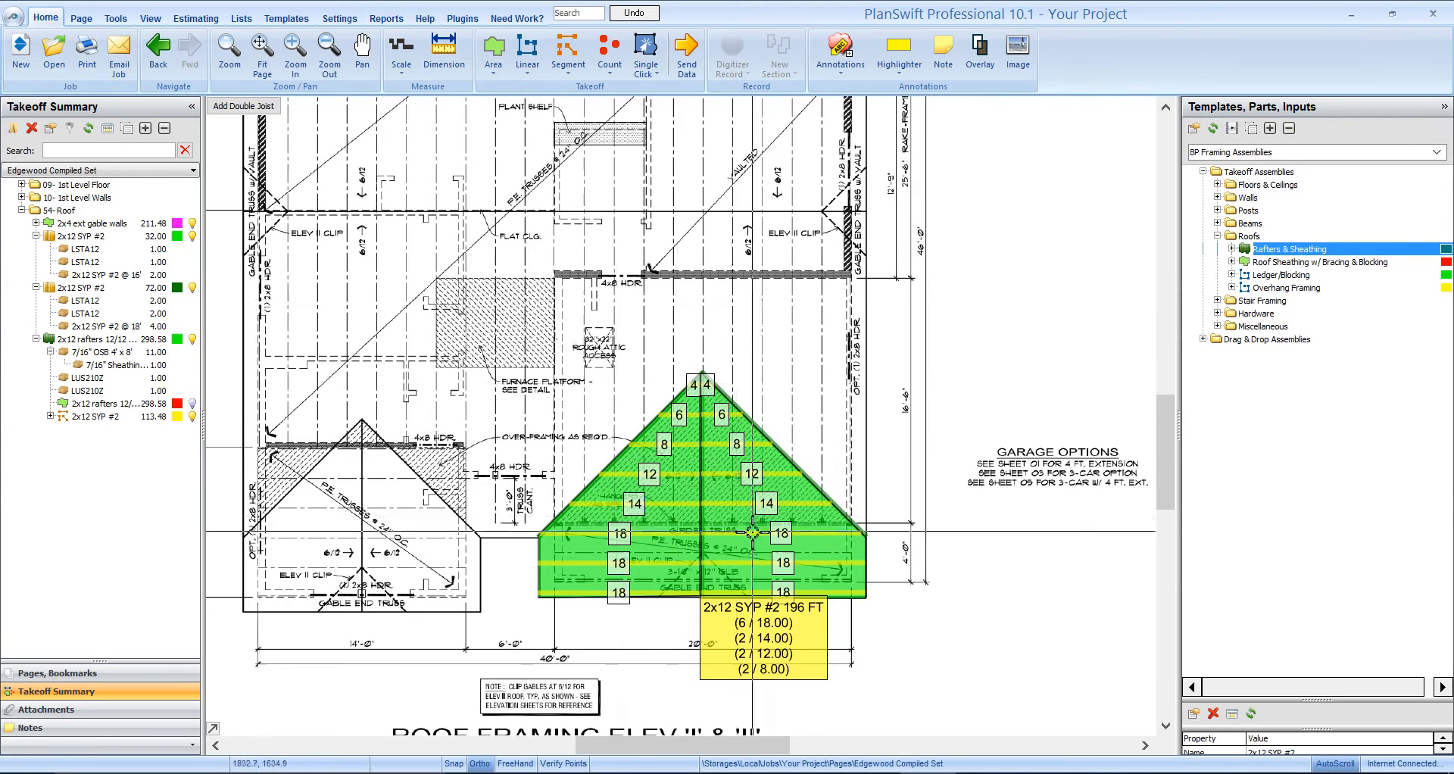
pyautogui.scroll(1, 698, 510)
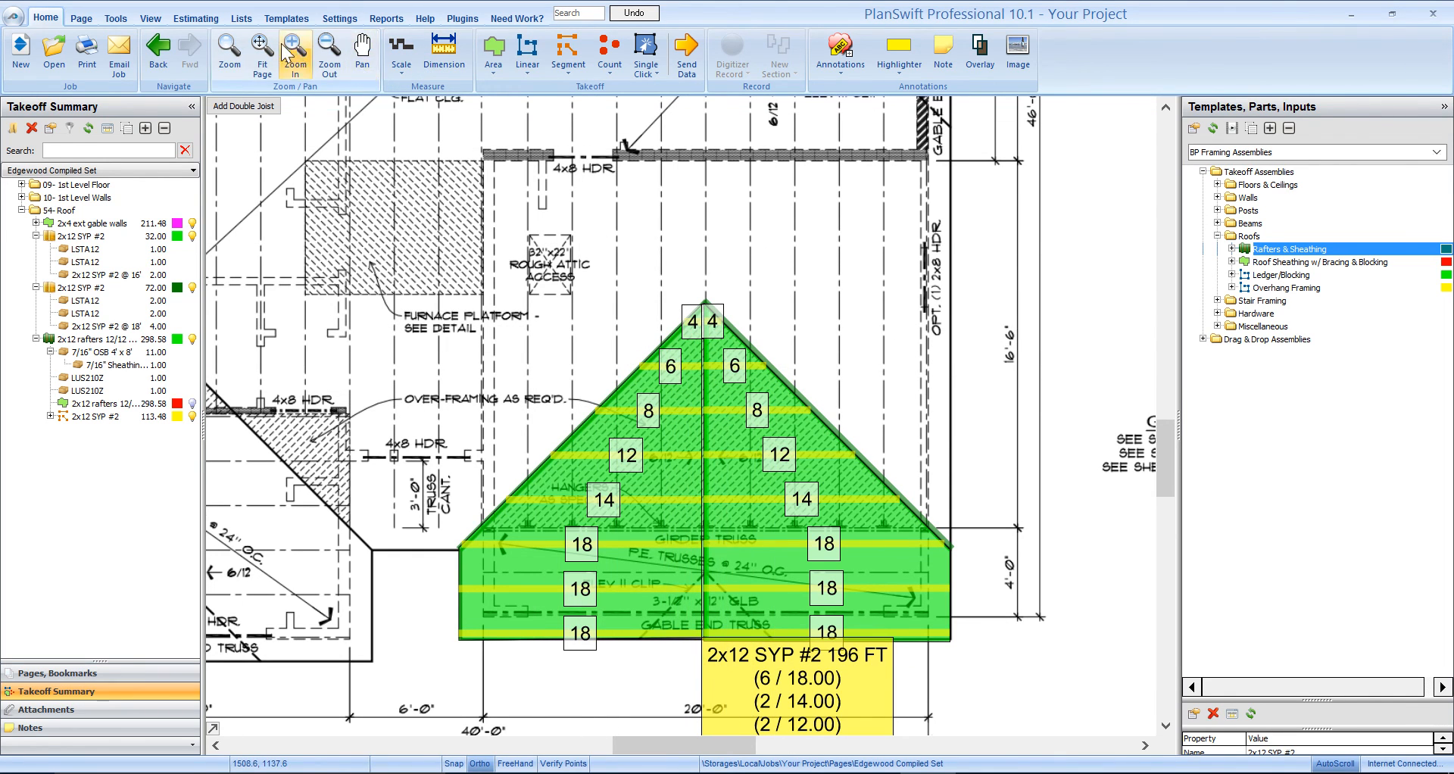
pyautogui.click(386, 17)
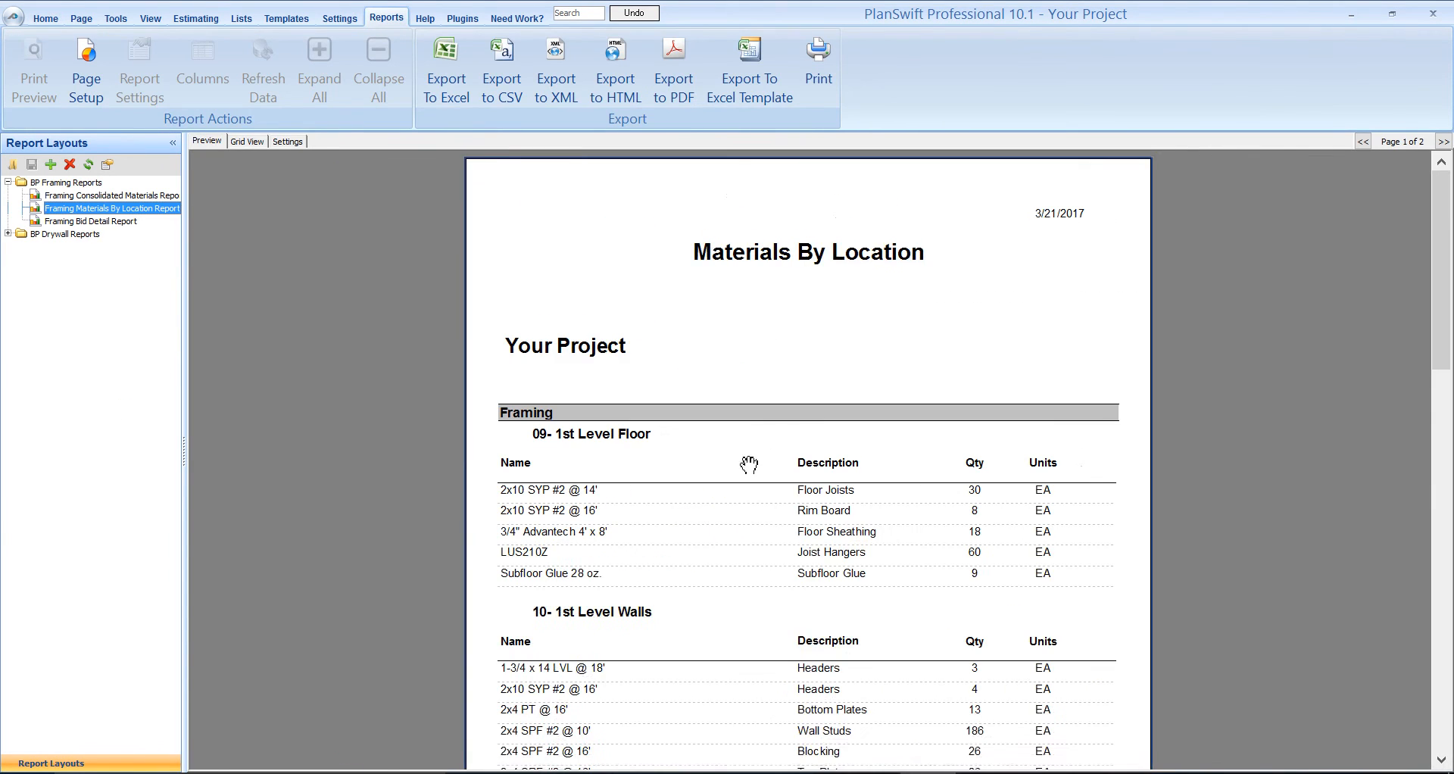
pyautogui.scroll(-8, 1424, 457)
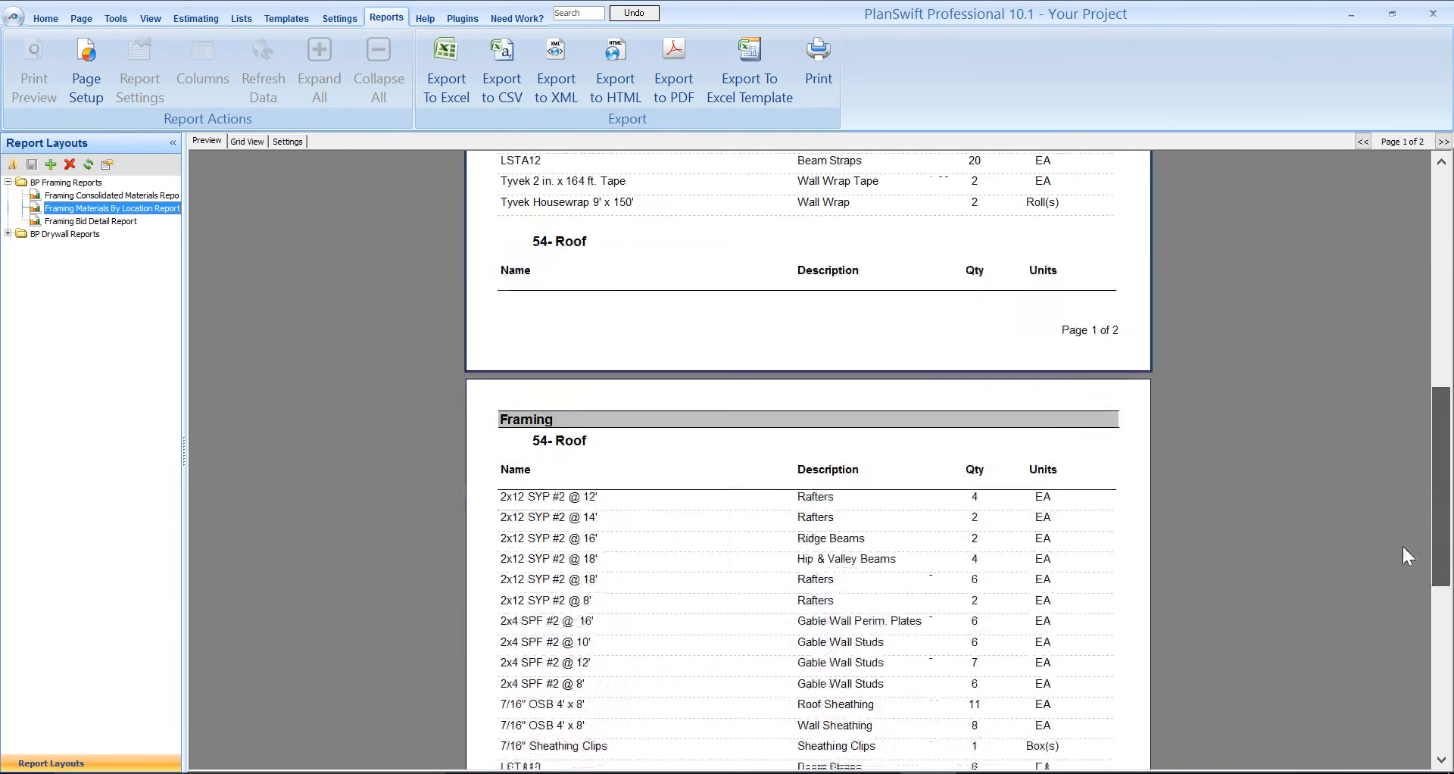
pyautogui.keyDown('ctrl'); pyautogui.scroll(1, 888, 664); pyautogui.keyUp('ctrl')
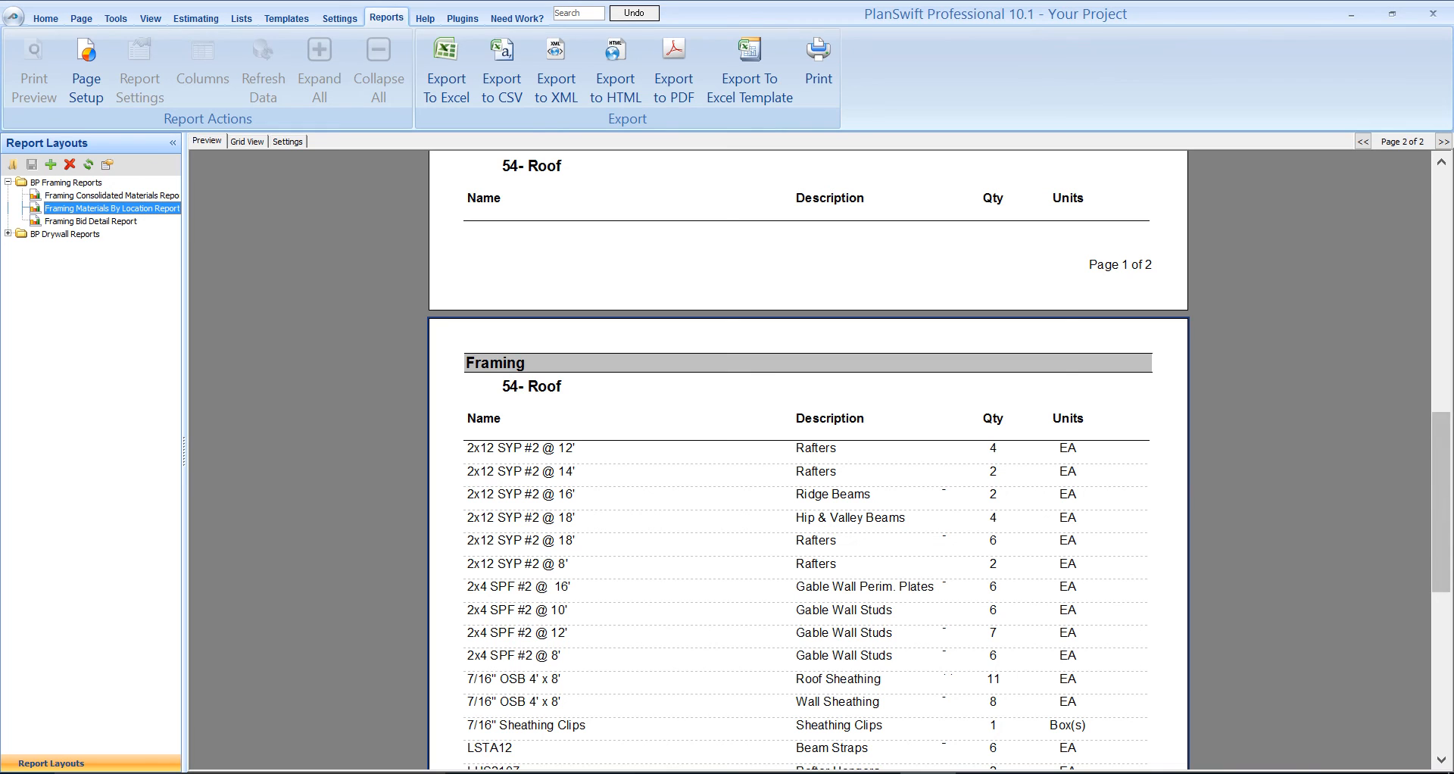
pyautogui.scroll(1, 1430, 596)
pyautogui.scroll(-3, 1430, 596)
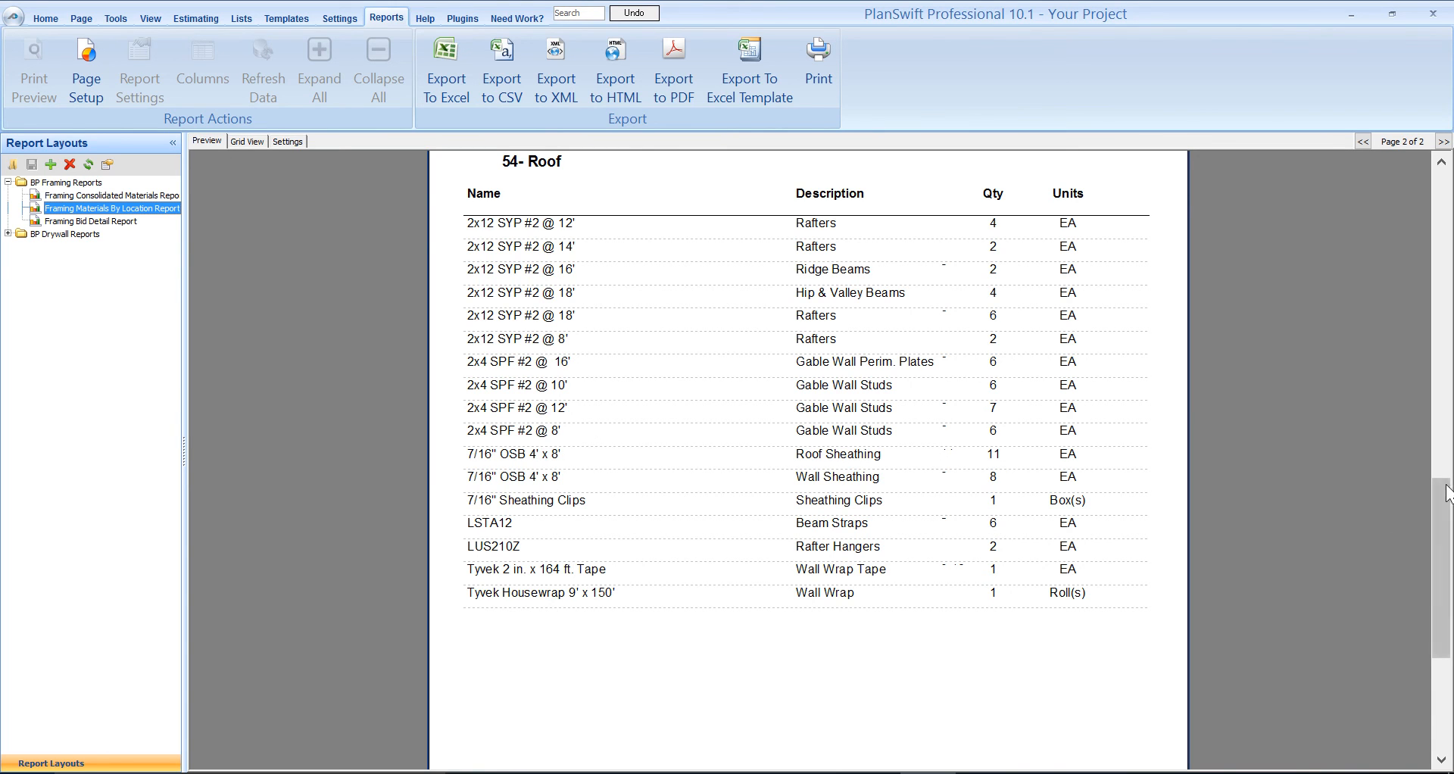
pyautogui.scroll(3, 1422, 525)
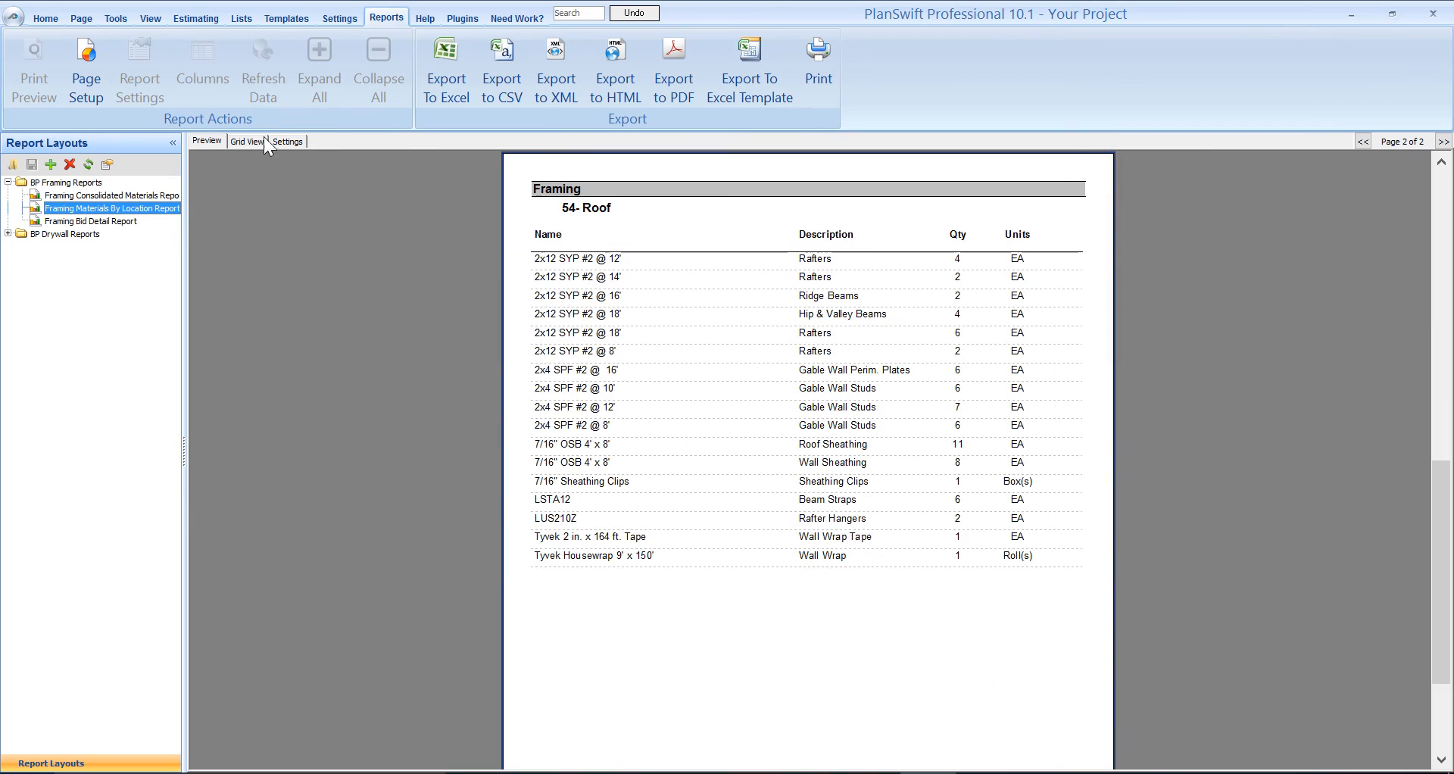
pyautogui.click(46, 18)
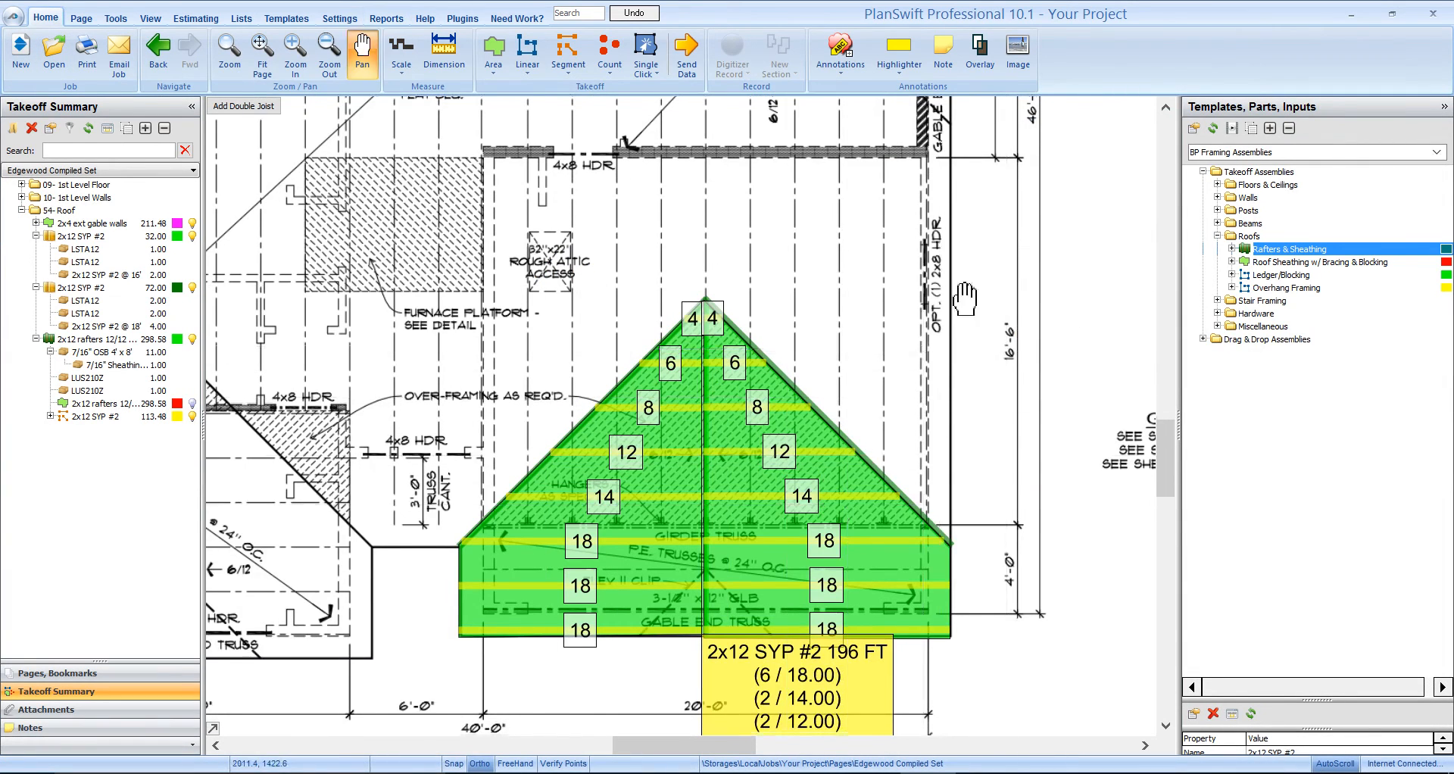
# - Start an Overhang Framing assembly takeoff, look over its board settings, and name it Rake subfacia with a pitch of 12
pyautogui.scroll(-2, 824, 493)
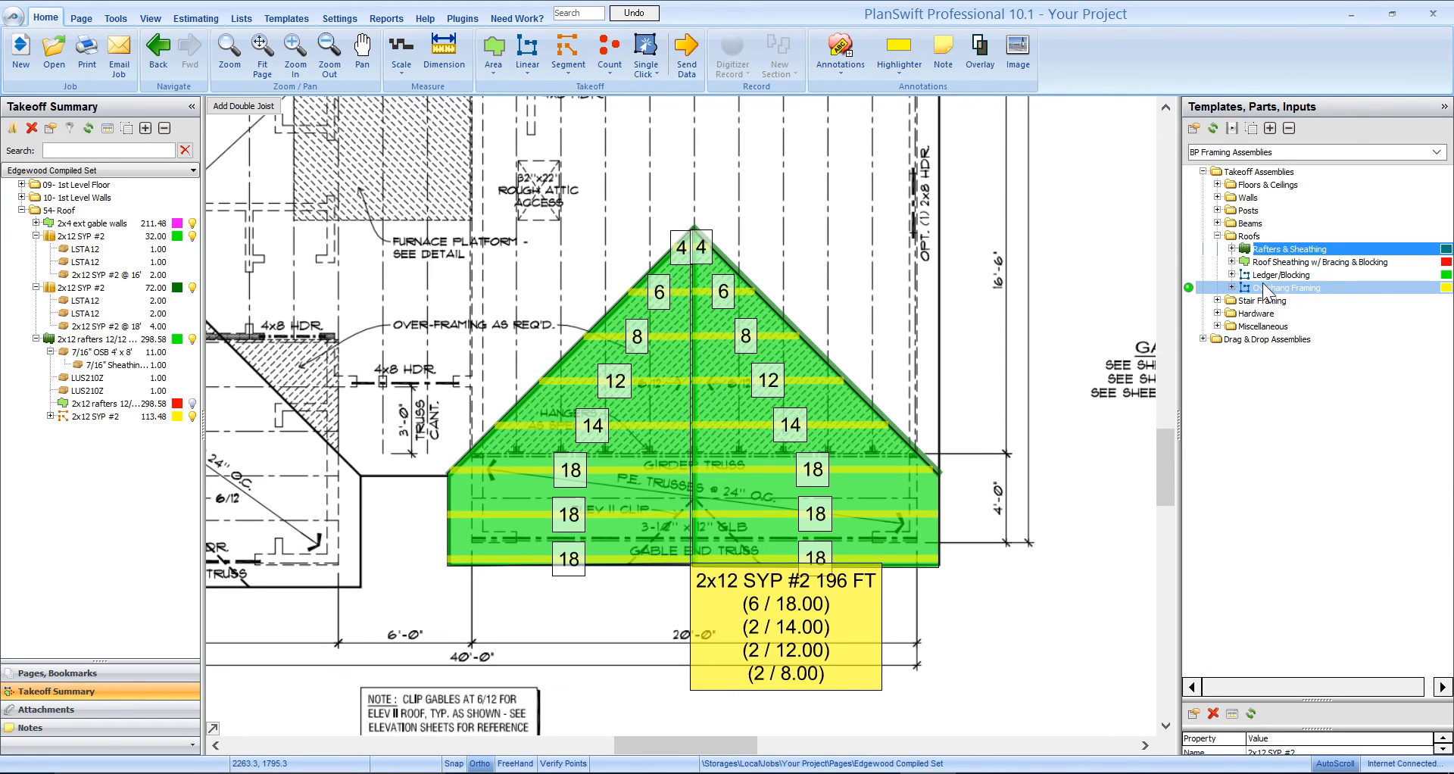
pyautogui.click(1189, 288)
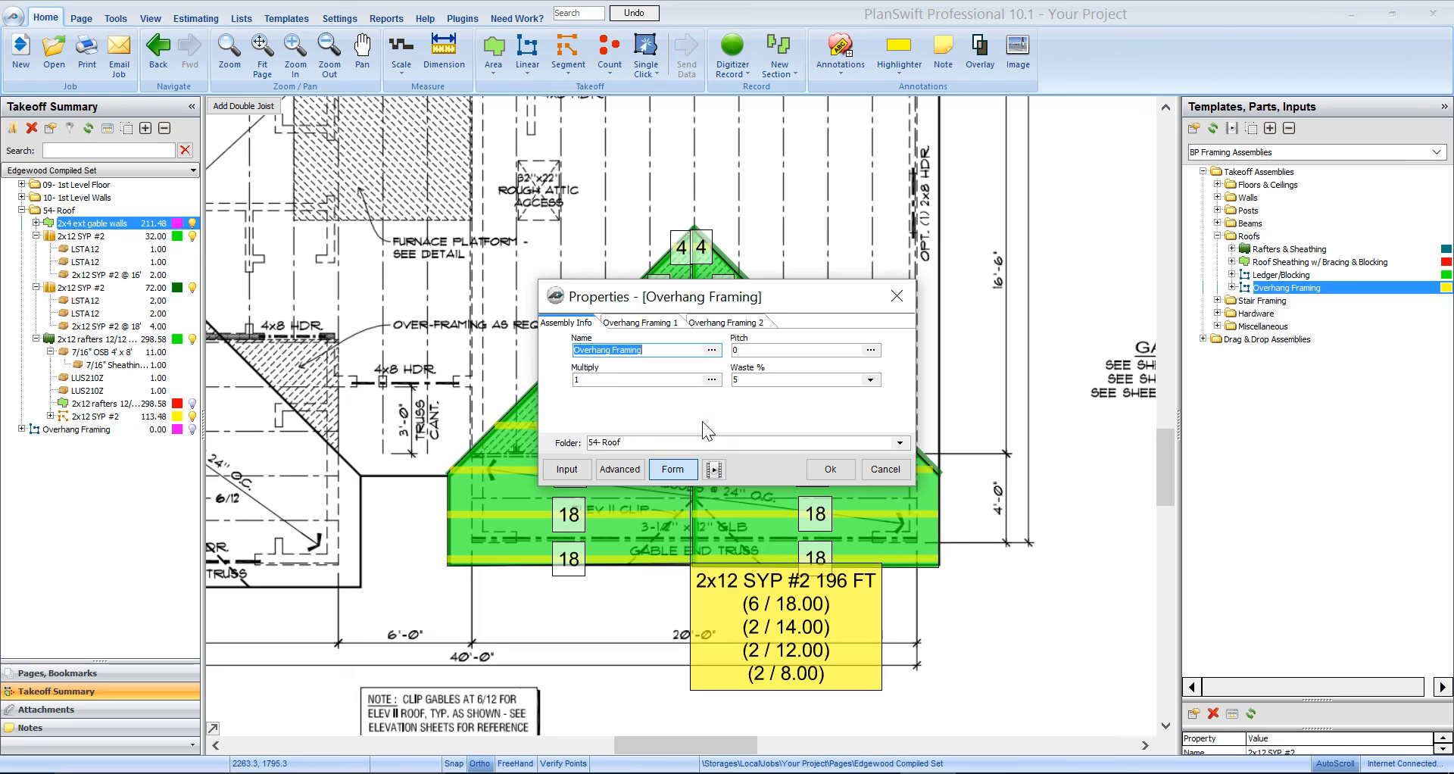
pyautogui.click(676, 321)
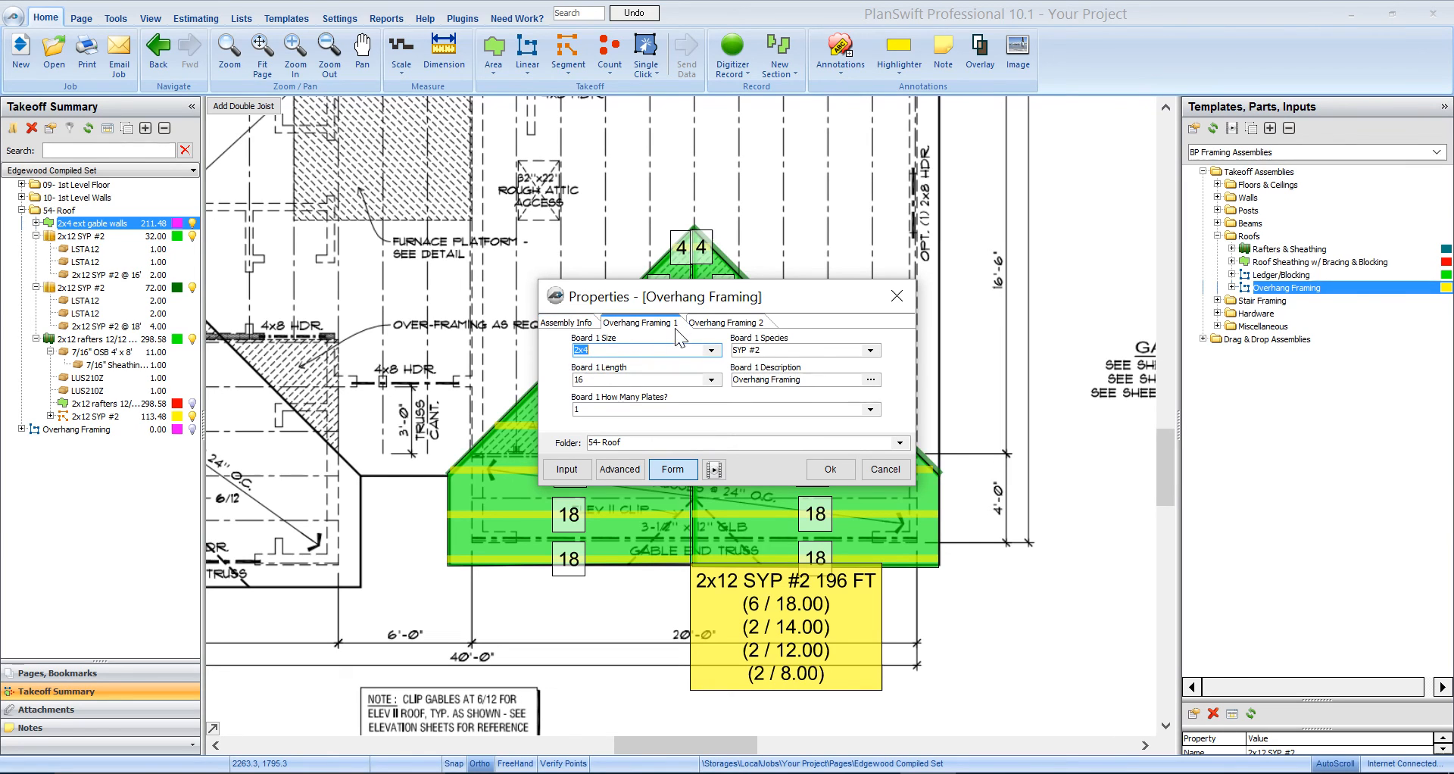
pyautogui.click(755, 323)
pyautogui.click(656, 329)
pyautogui.click(581, 326)
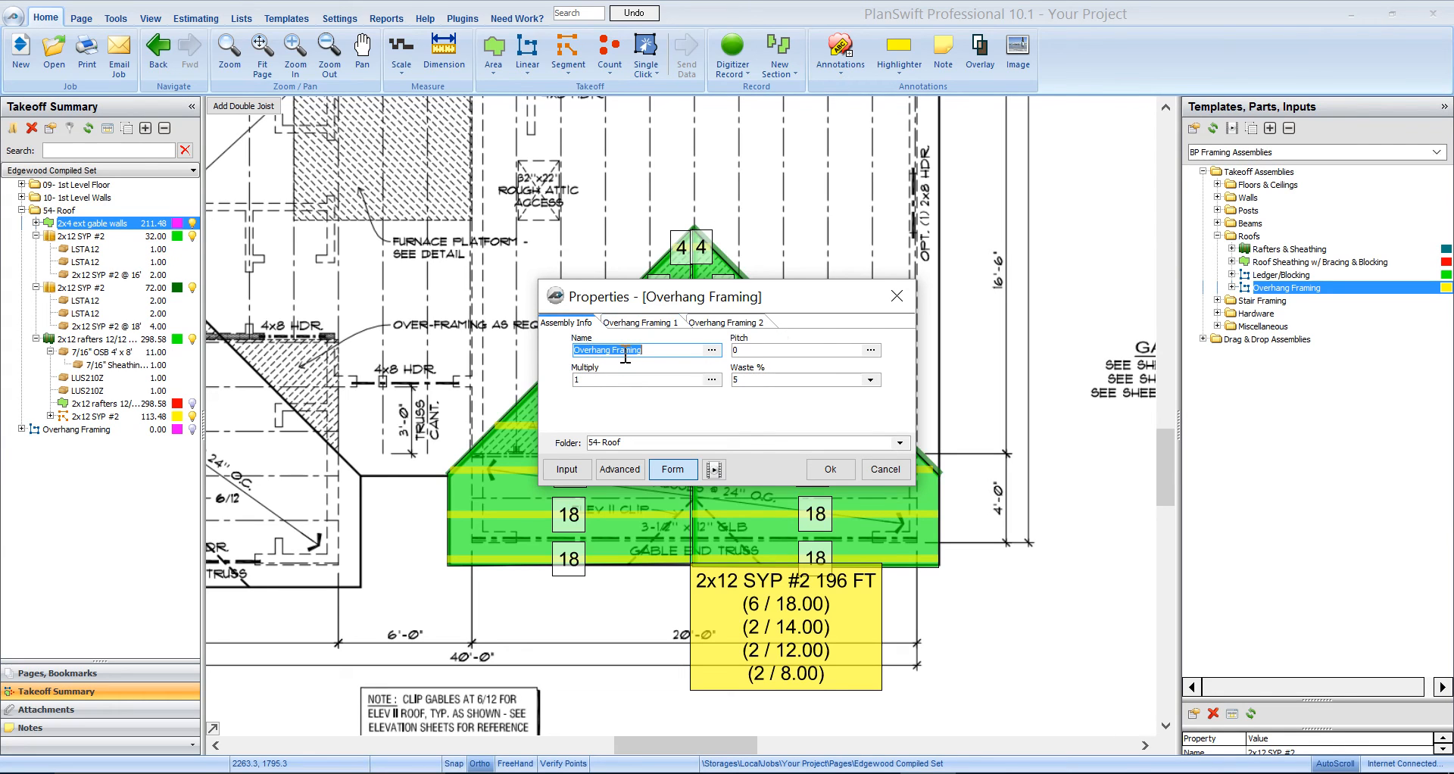
pyautogui.write('Rake subfacia')
pyautogui.press('Tab')
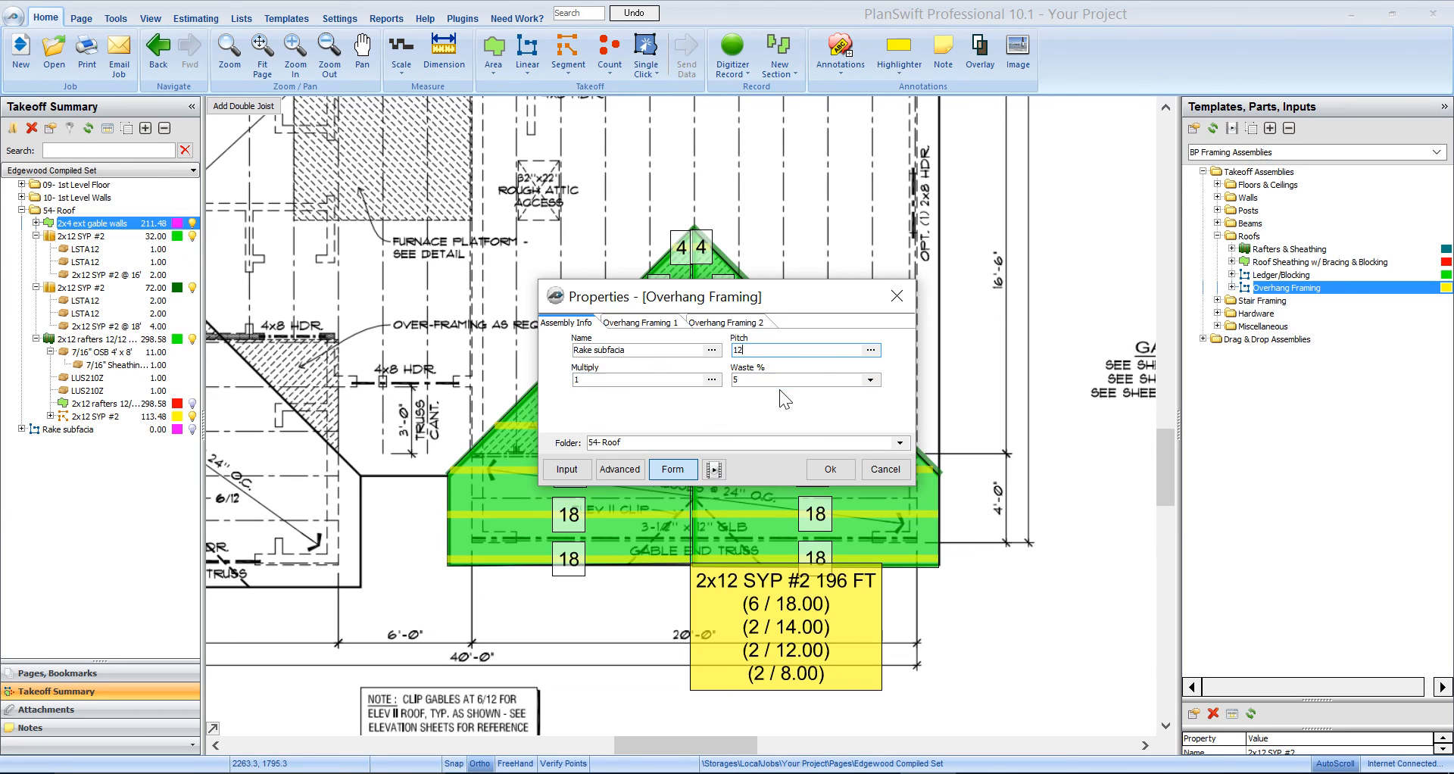
# - Set the Board 1 plate count to 2, check the Board 2 settings, and accept the assembly properties
pyautogui.click(666, 325)
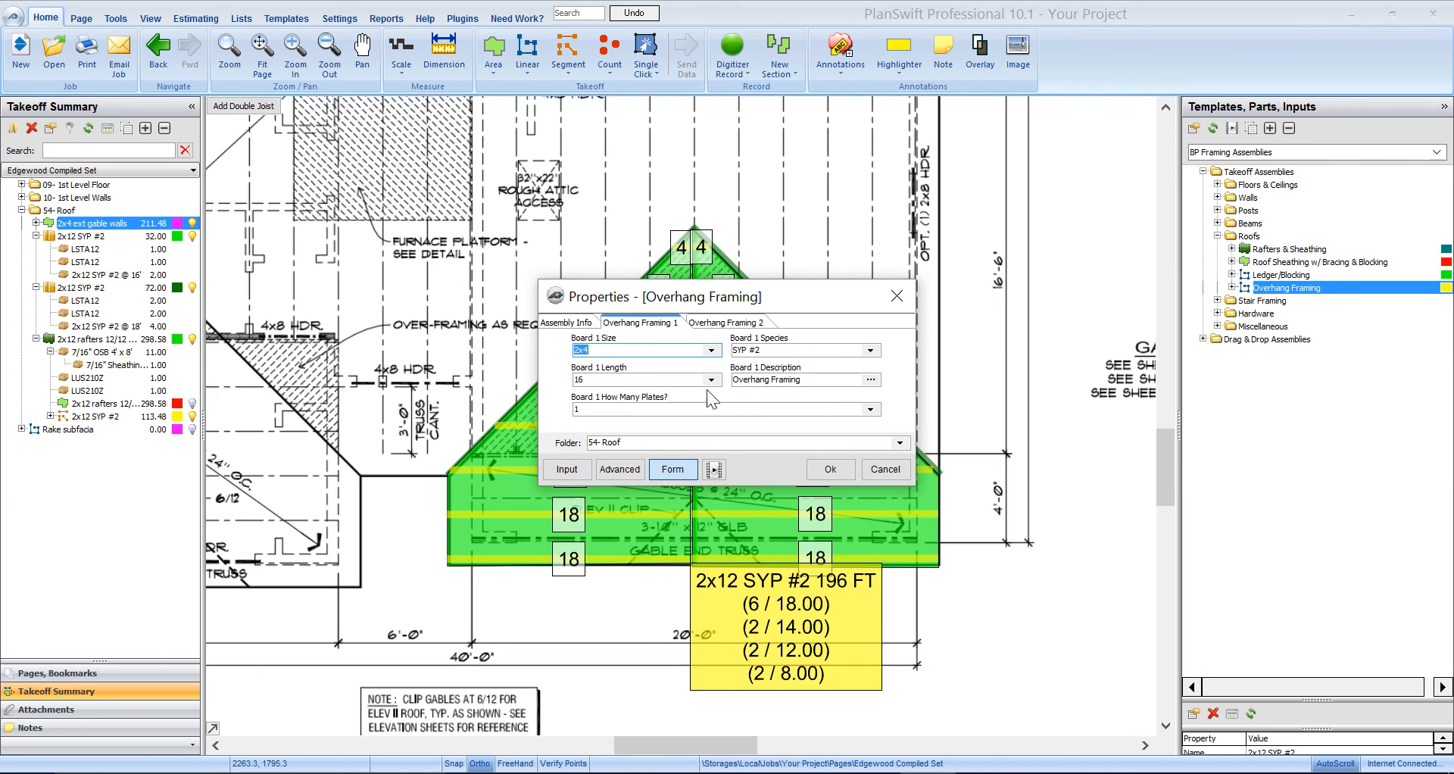
pyautogui.click(872, 410)
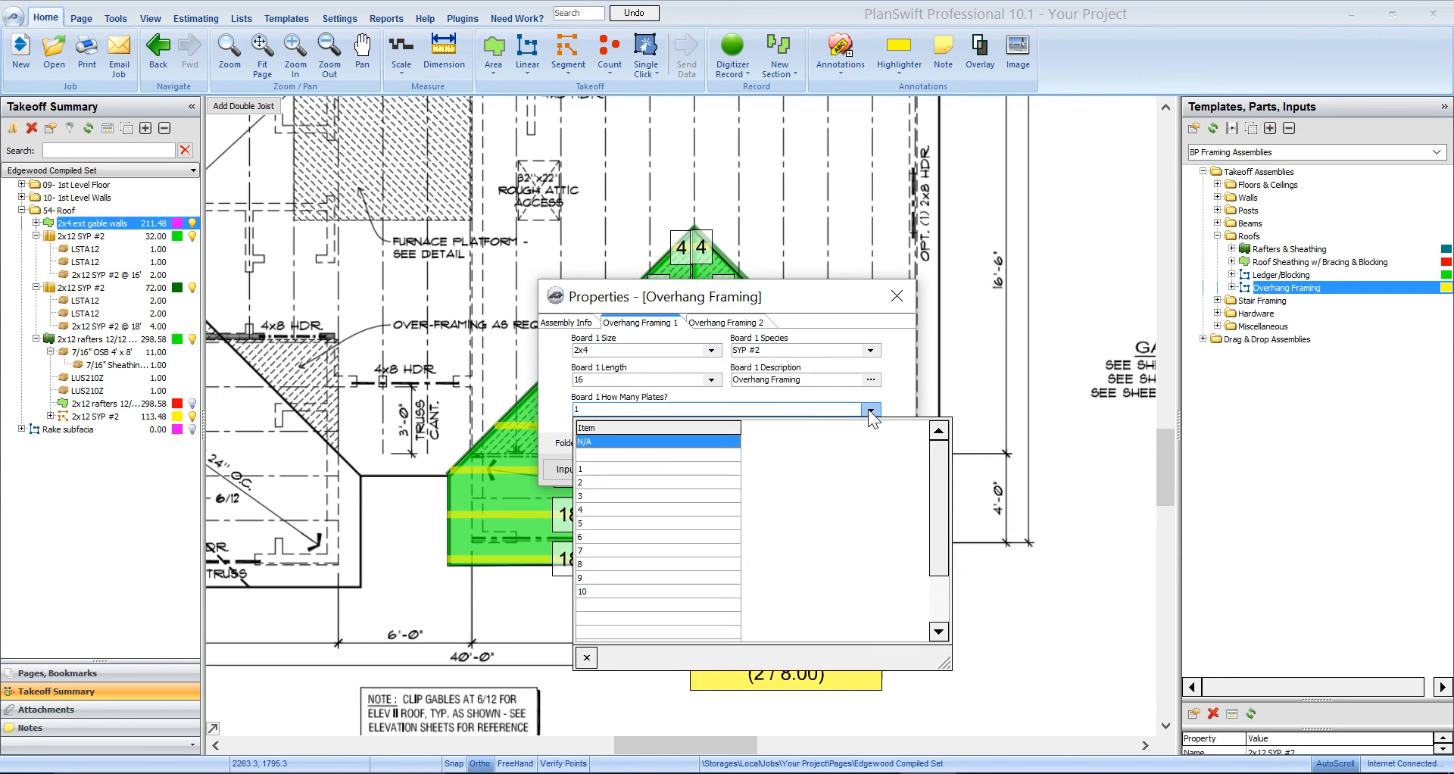
pyautogui.click(607, 480)
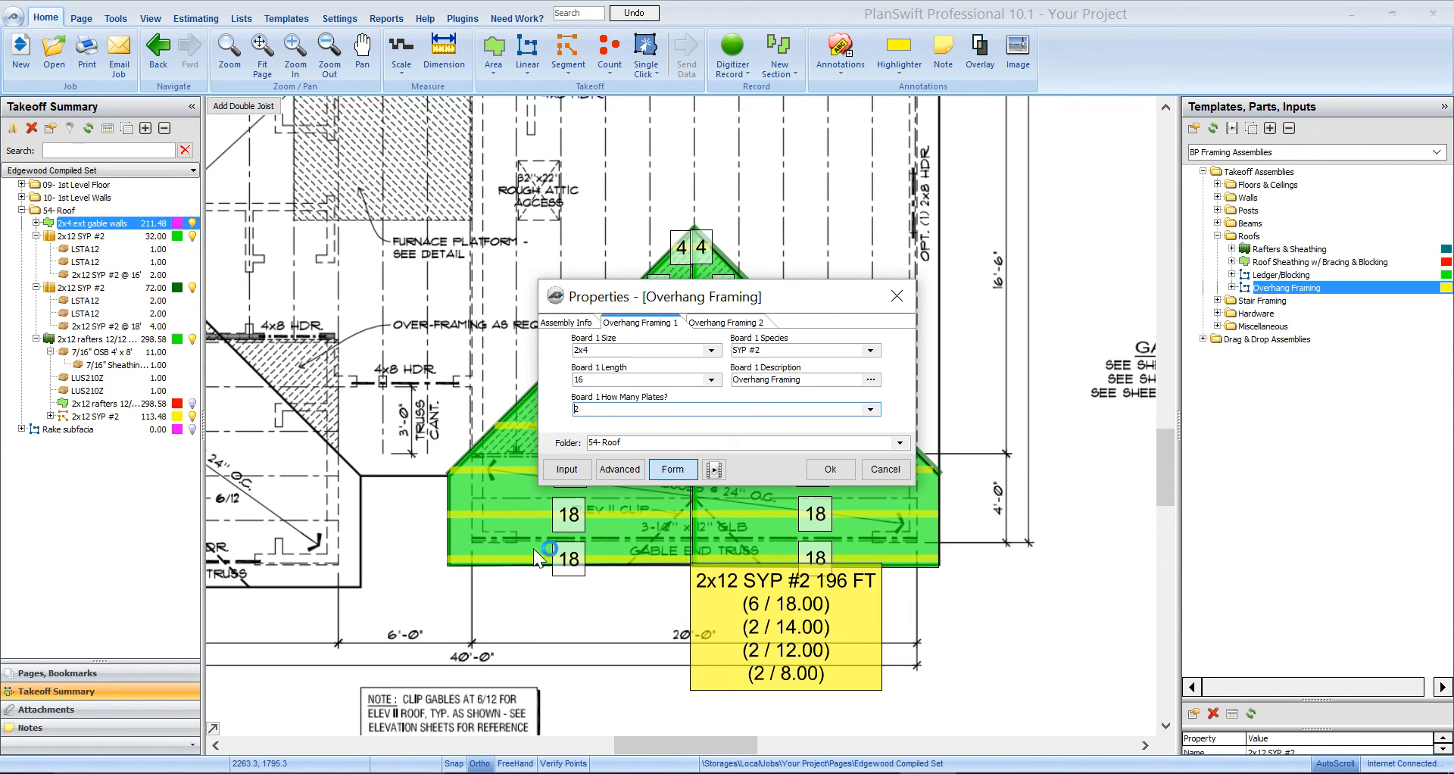
pyautogui.click(734, 327)
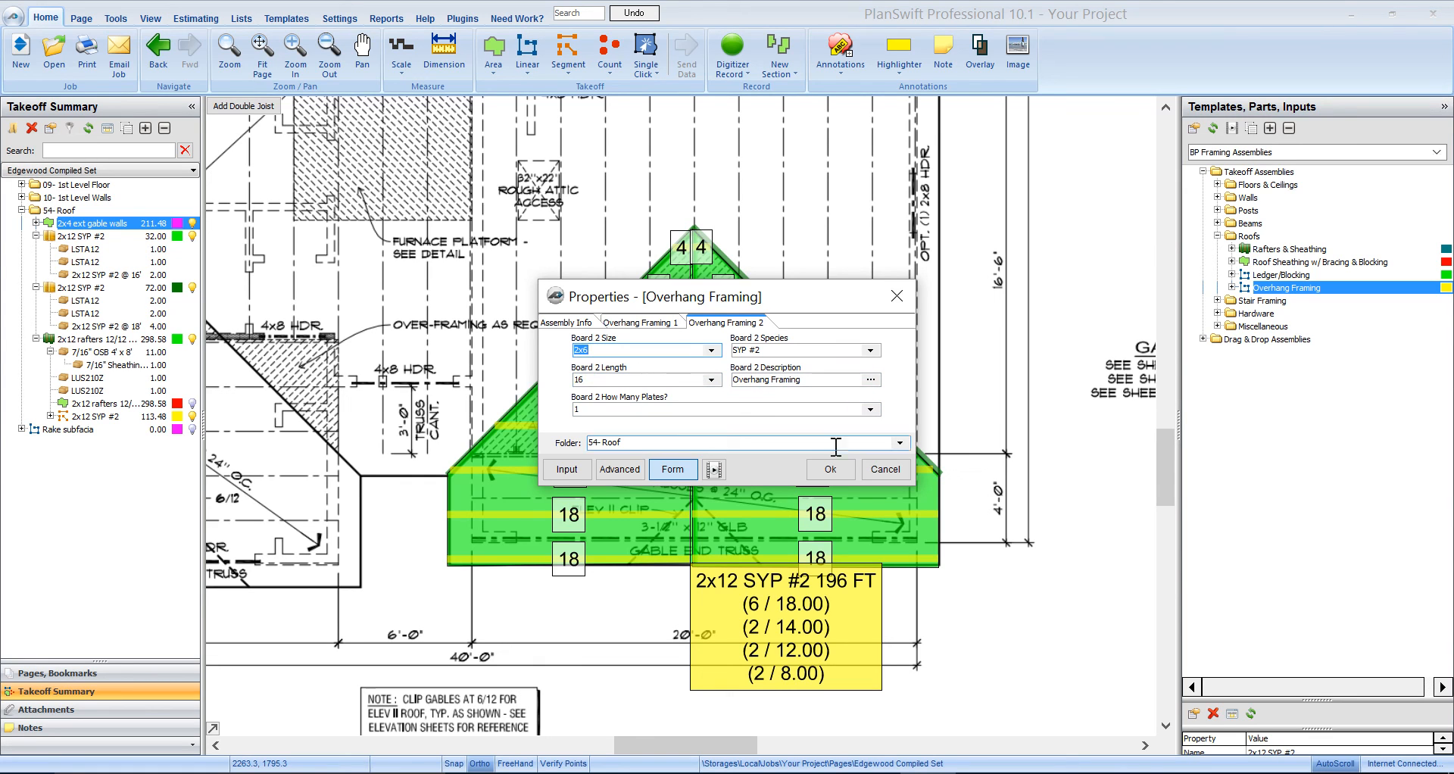
pyautogui.click(583, 326)
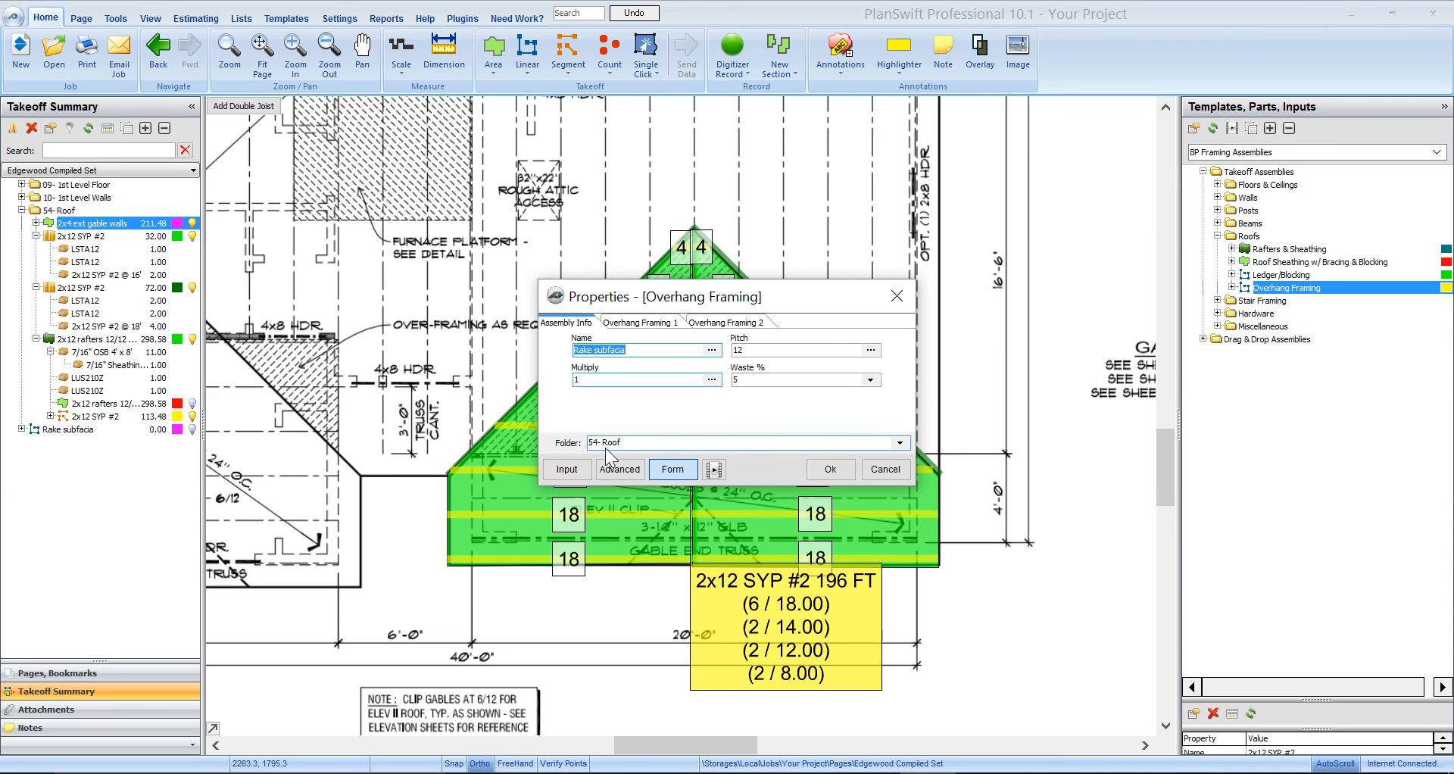
pyautogui.click(830, 469)
# - Trace the rake subfascia along the garage gable's front edge from corner to corner, about 22'4" long
pyautogui.click(460, 568)
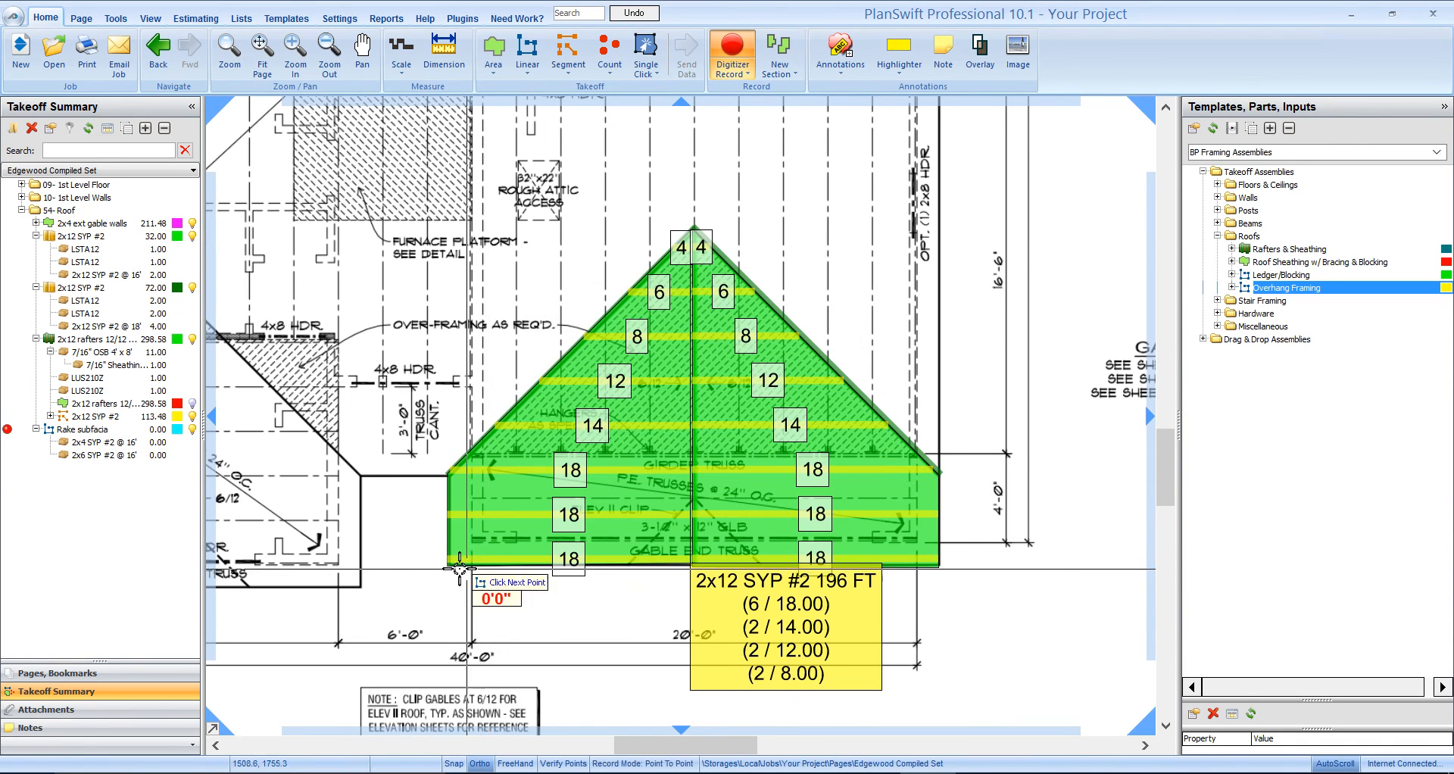
pyautogui.click(941, 564)
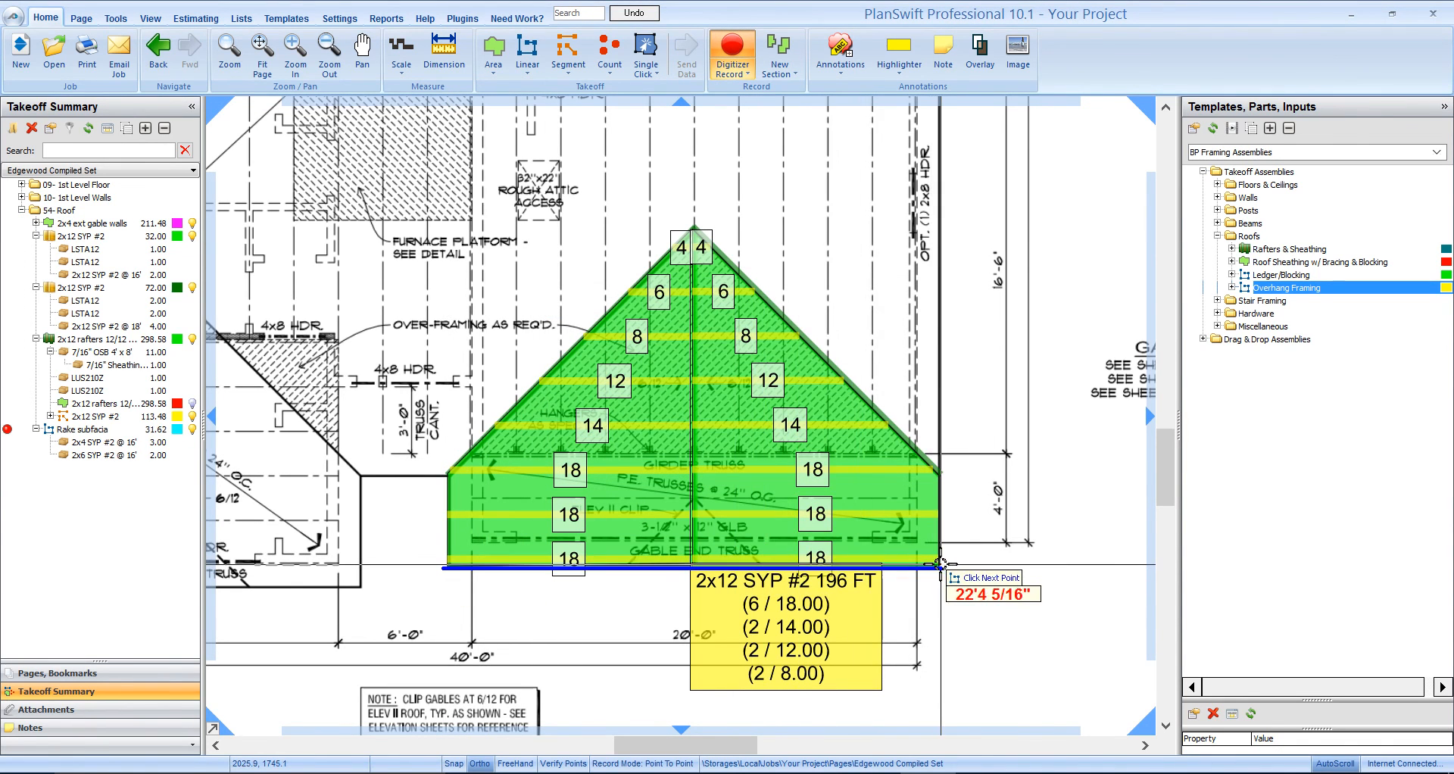
pyautogui.rightClick(940, 564)
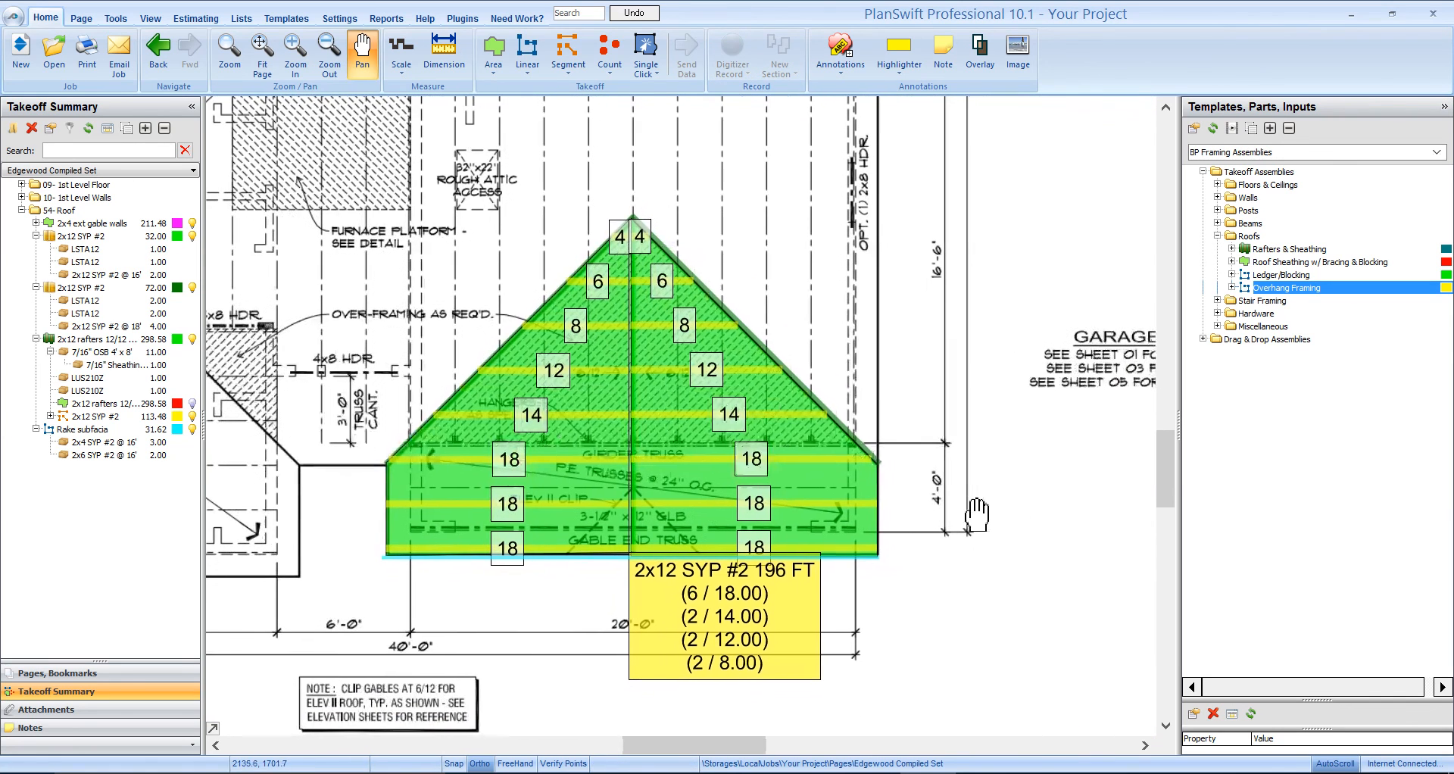